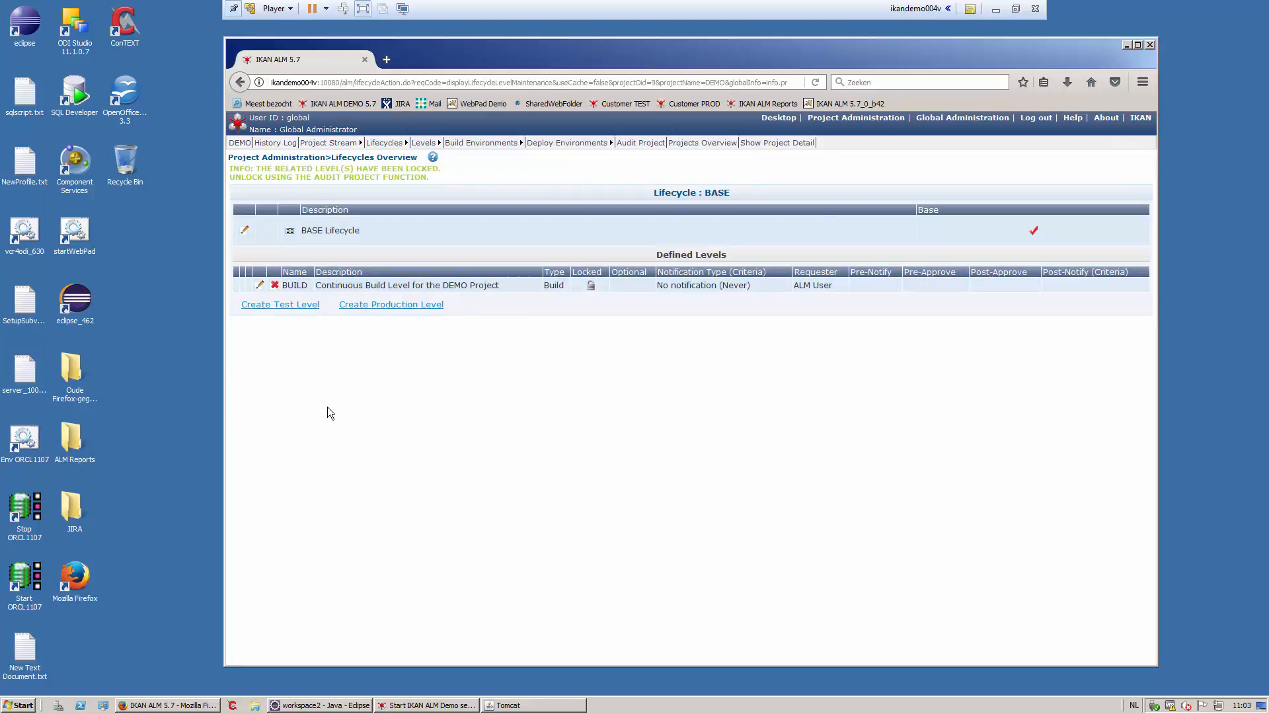
- Review the BUILD level's phases, ending on DEMO's empty Build Environments Overview
click(259, 287)
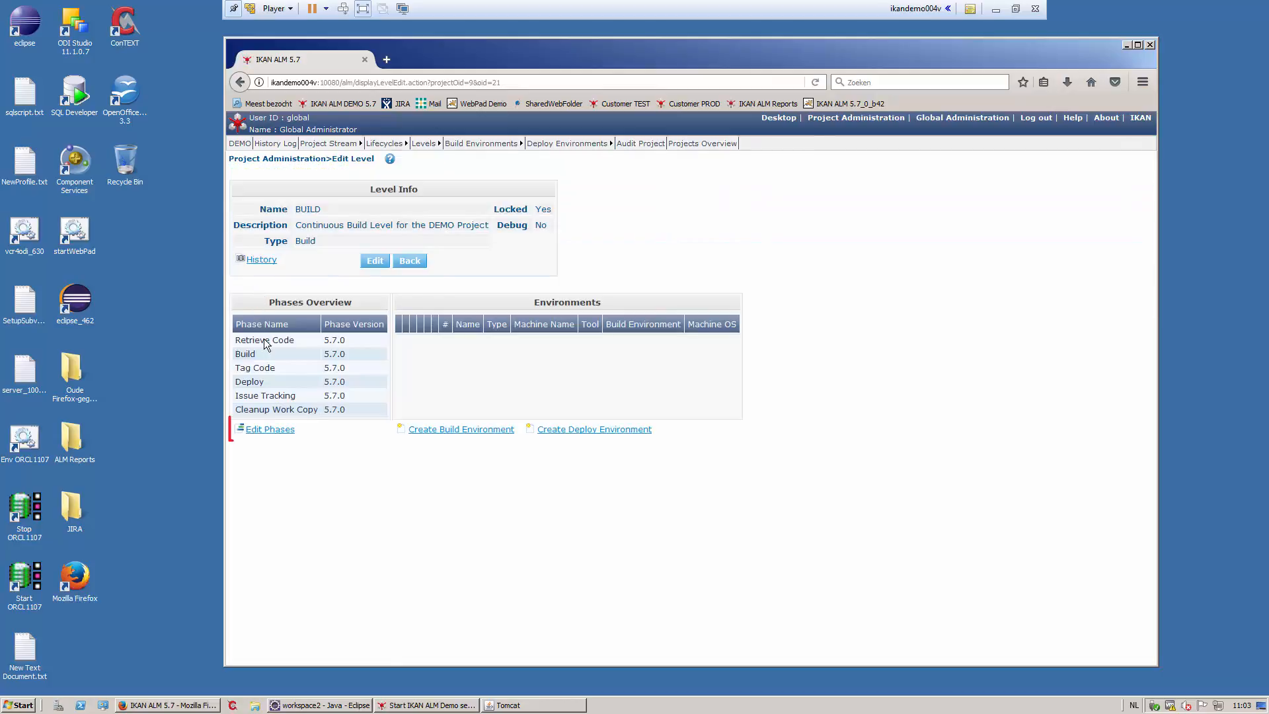
click(267, 431)
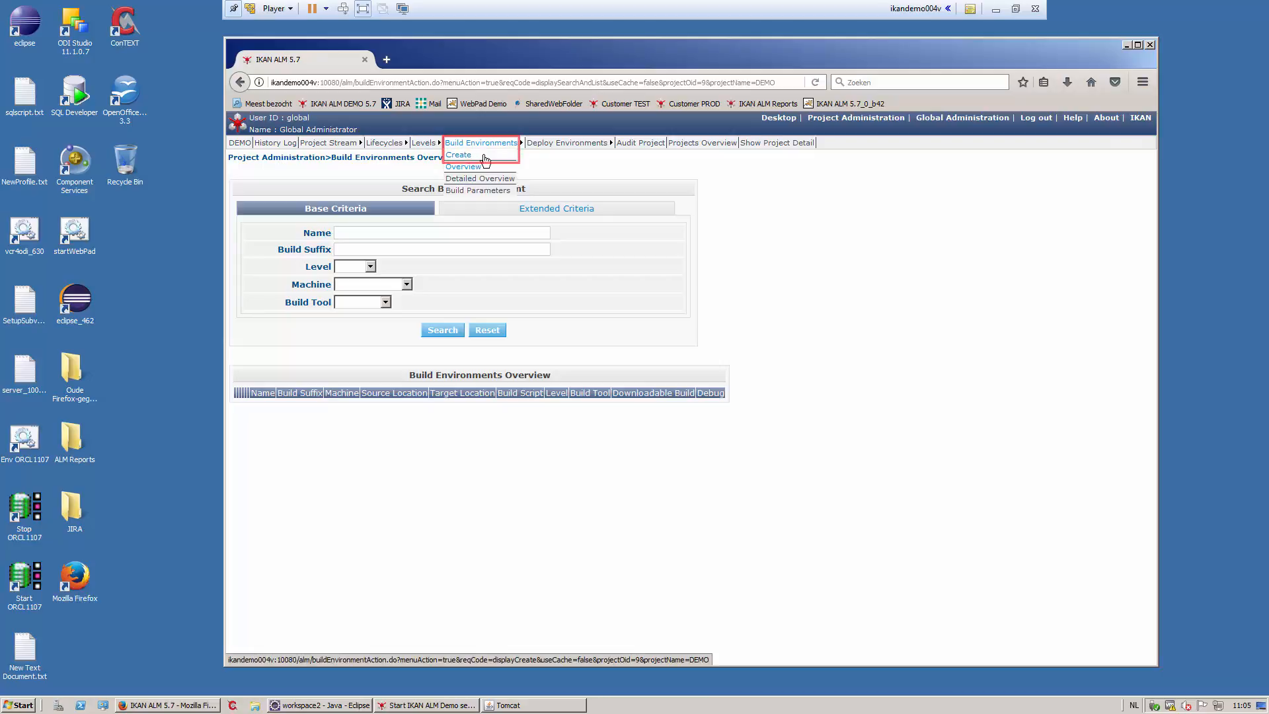
- Create build environment 'build' for level BUILD on ikandemo004v with ANT1.9.3 and build.xml
click(485, 159)
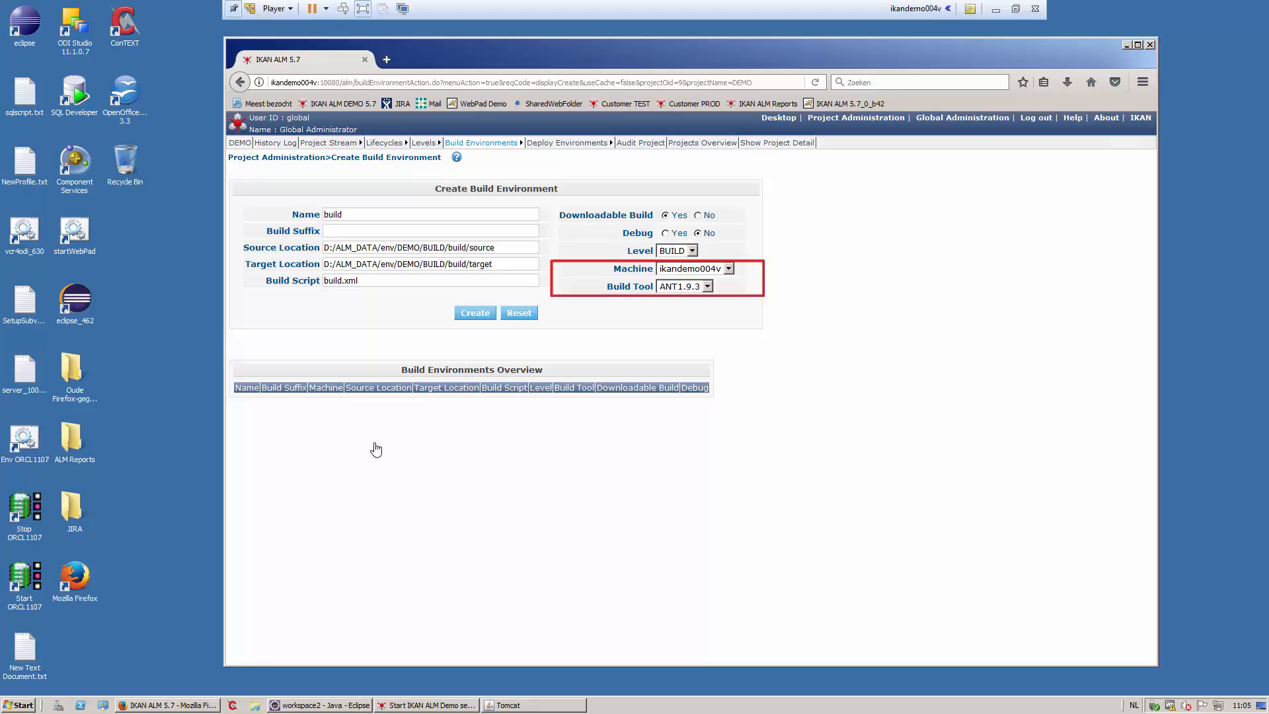
click(475, 312)
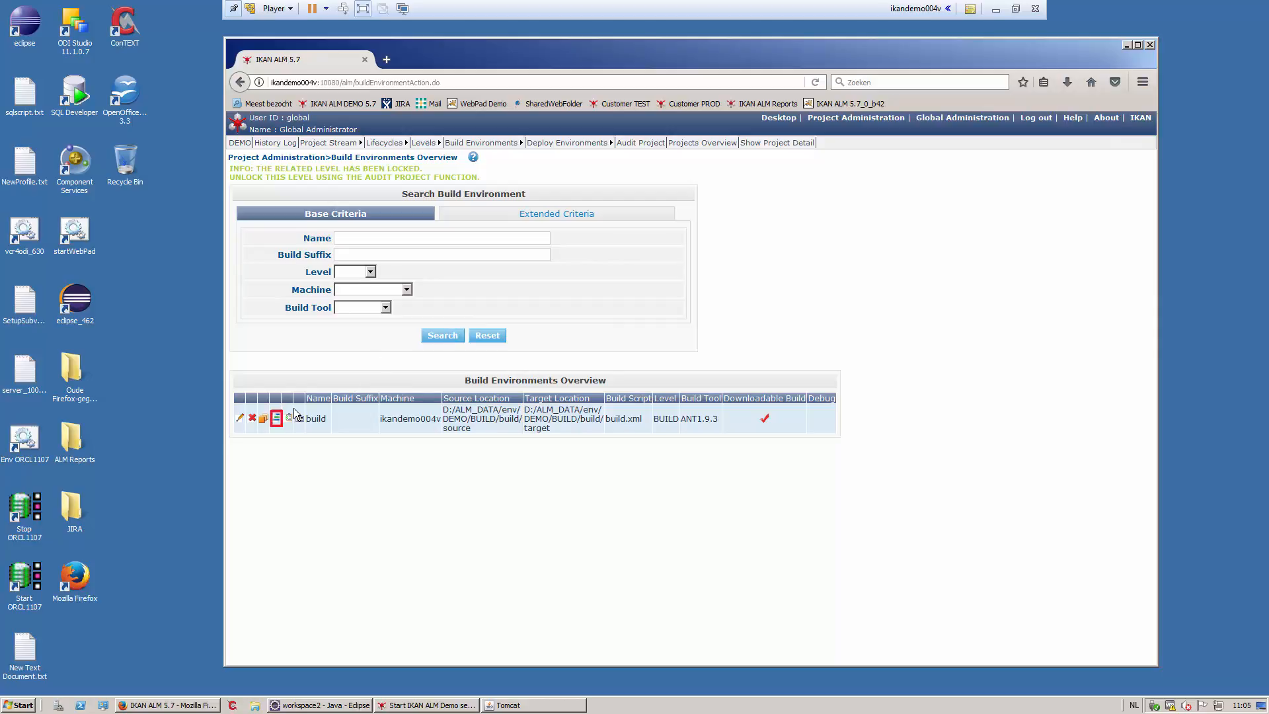
- Review the eight phases of the 'build' environment, then view the DEMO project audit
click(276, 421)
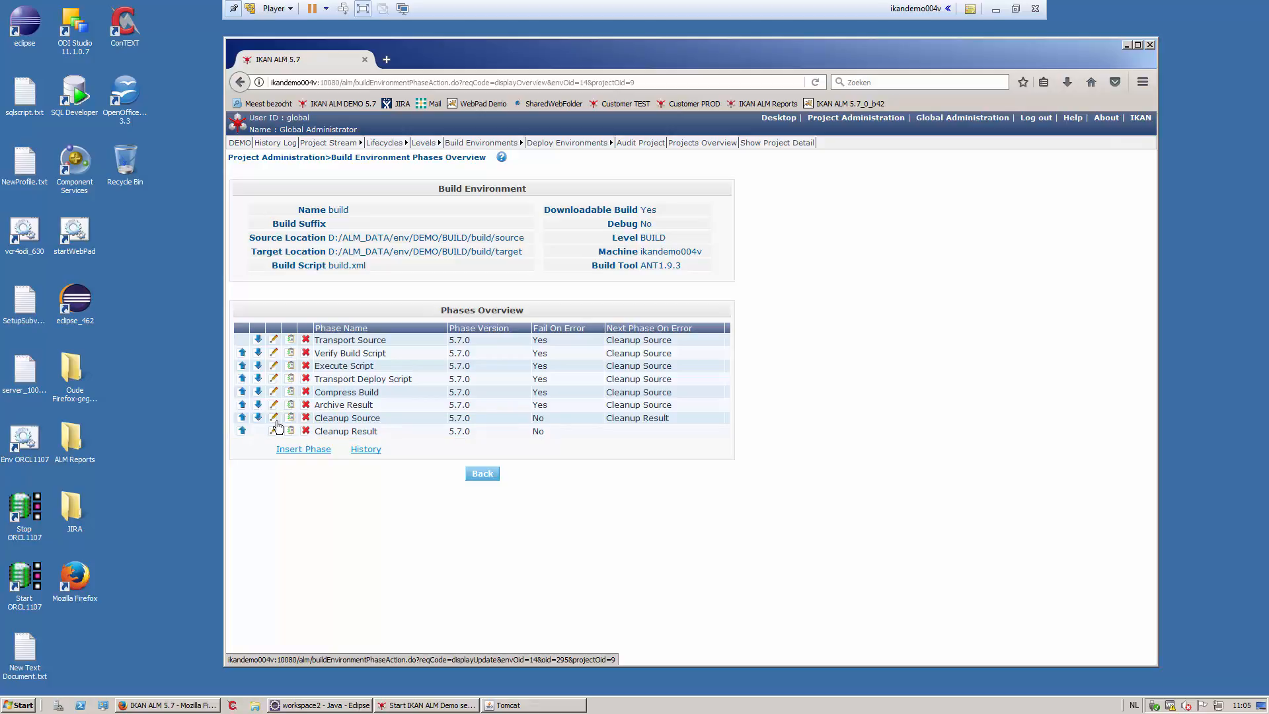
click(633, 144)
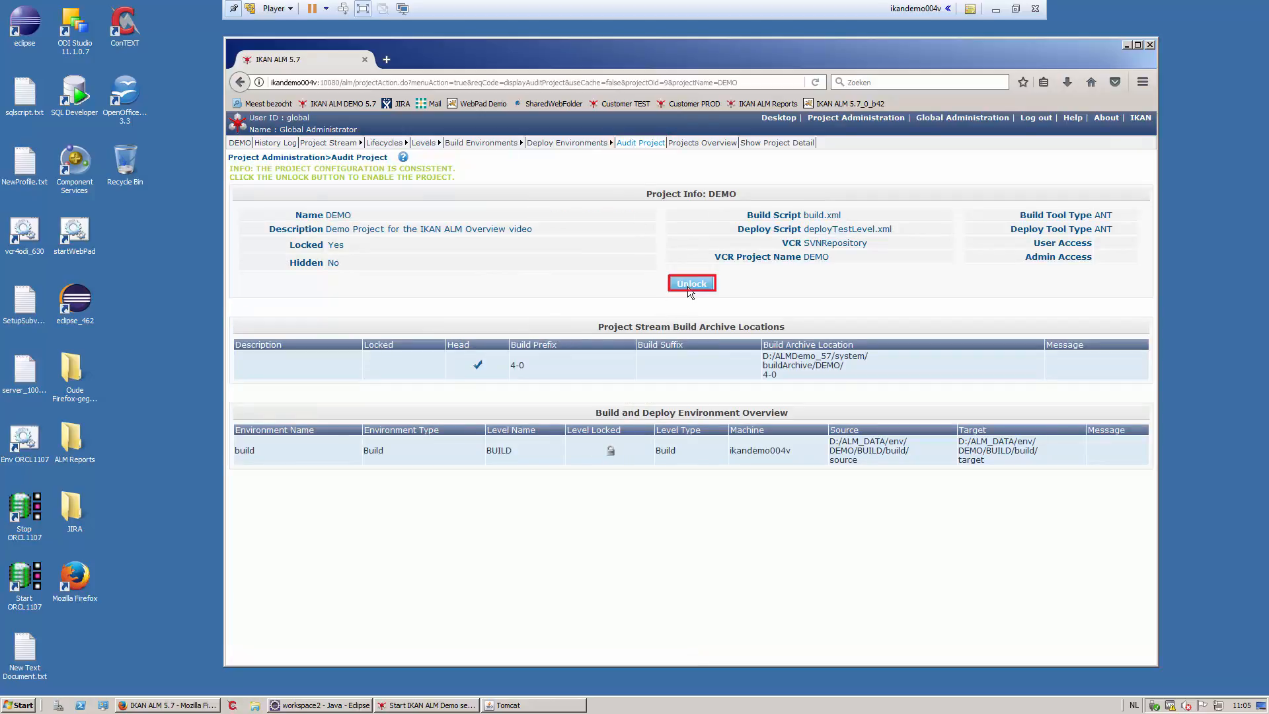
- Unlock the DEMO project from its Audit Project page
click(689, 285)
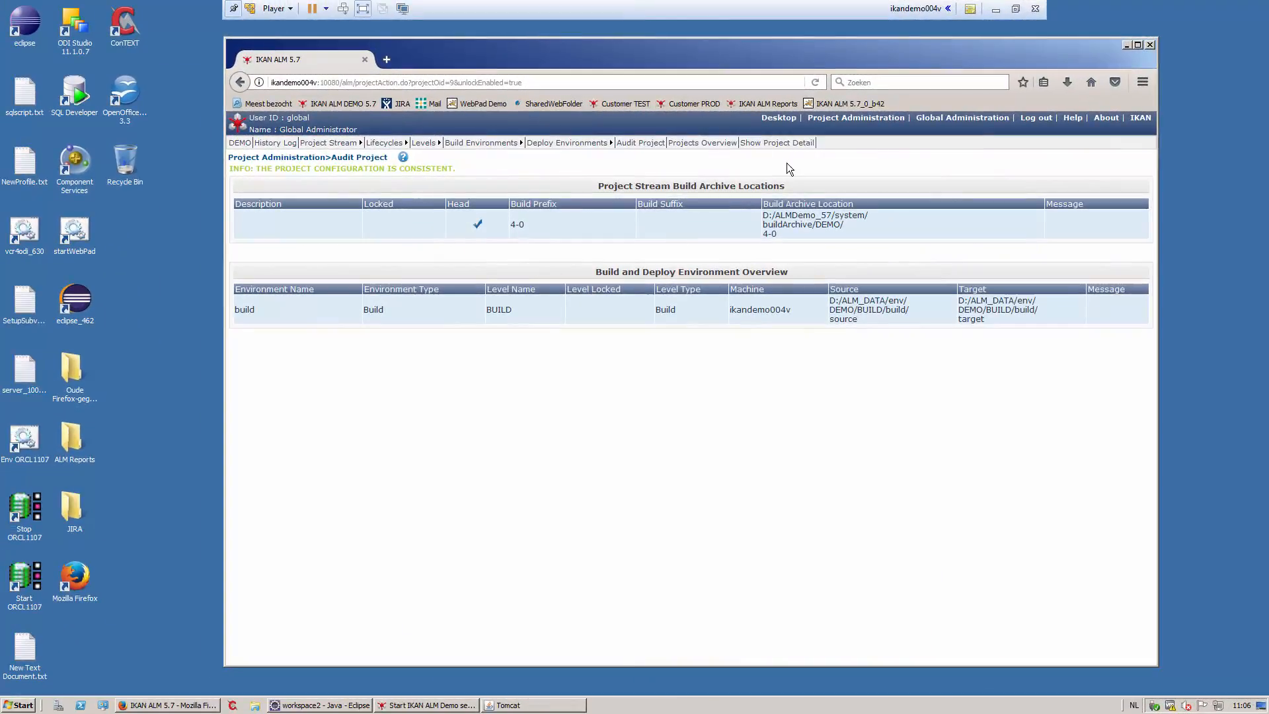
- Add the DEMO project's 4-0 stream to the personal Desktop
click(779, 120)
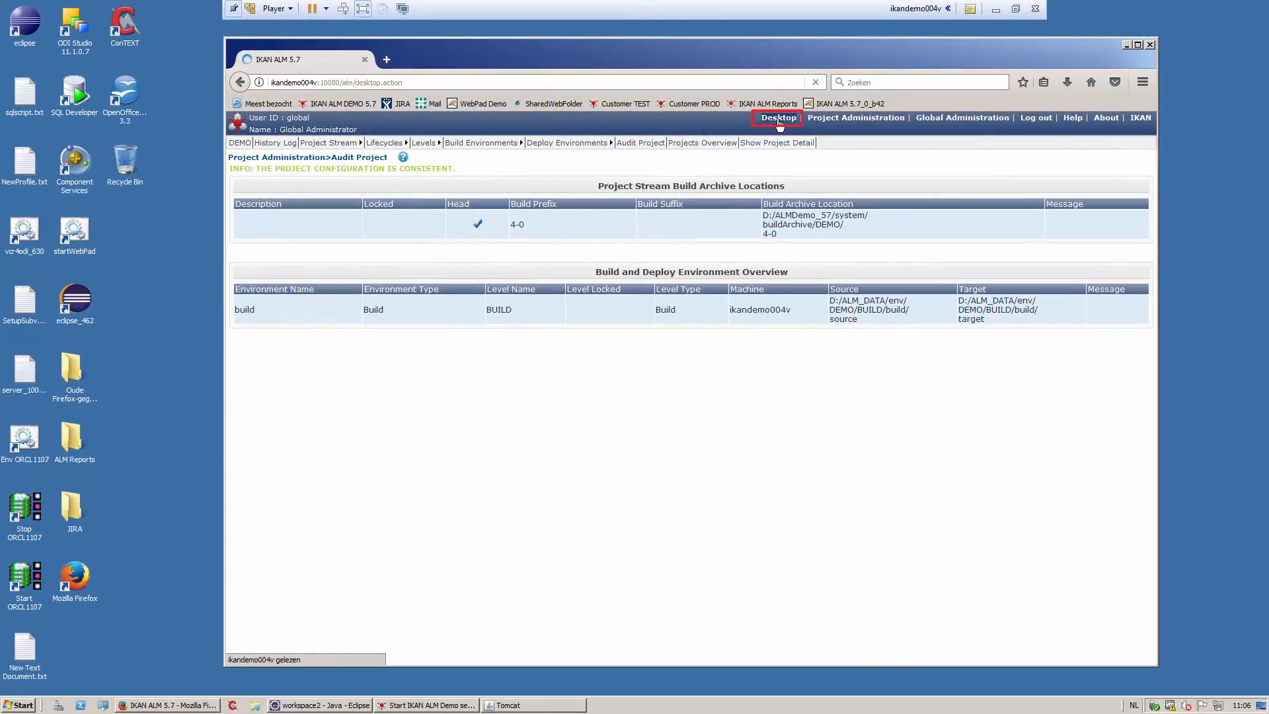
click(339, 272)
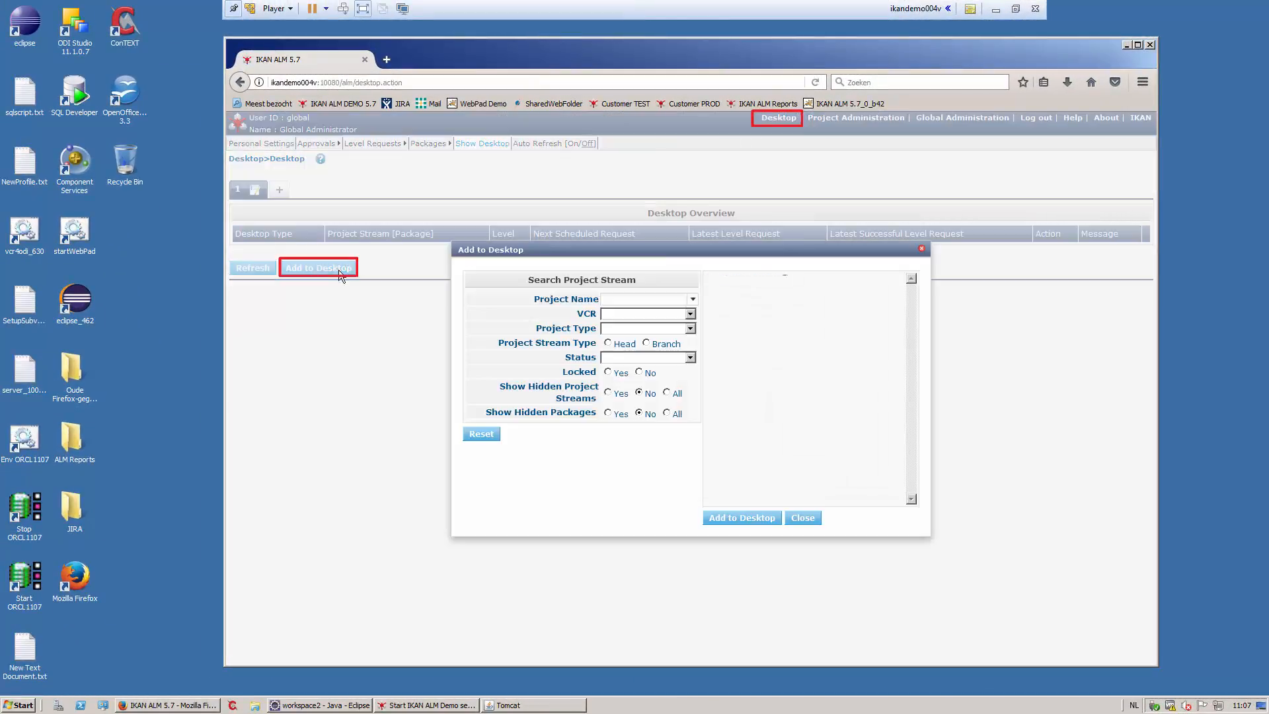
click(711, 293)
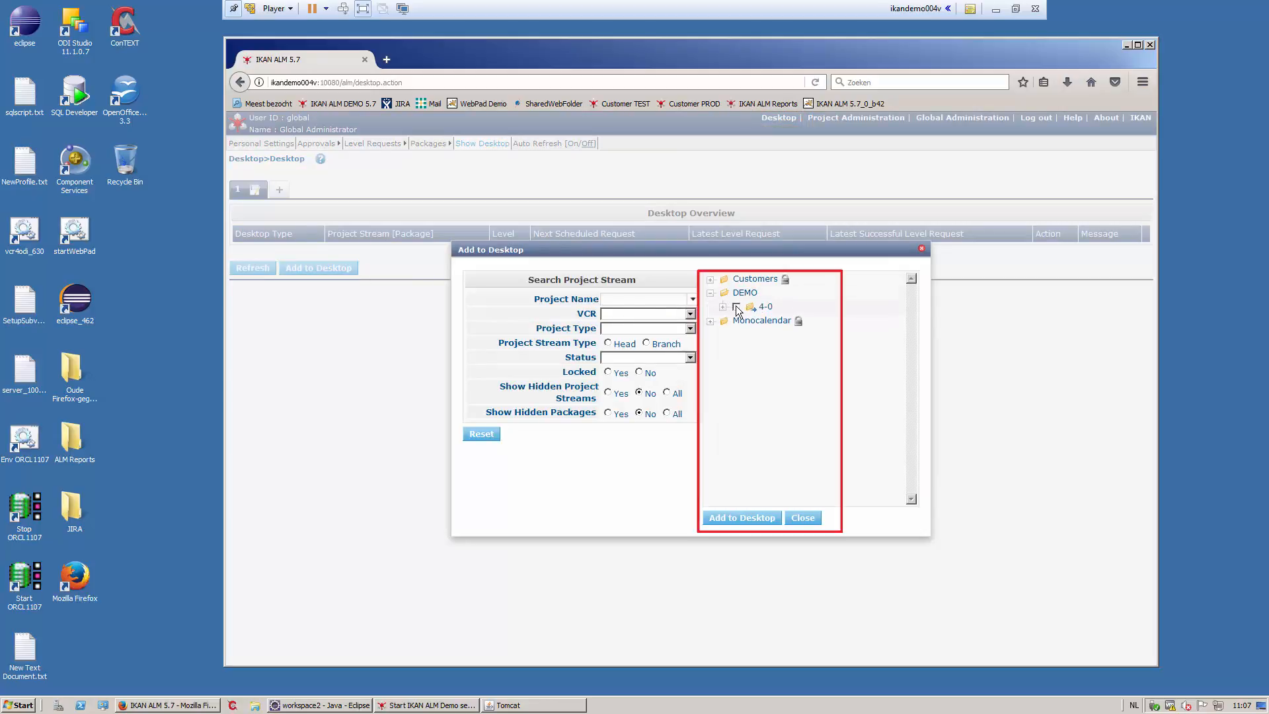
click(736, 306)
click(743, 517)
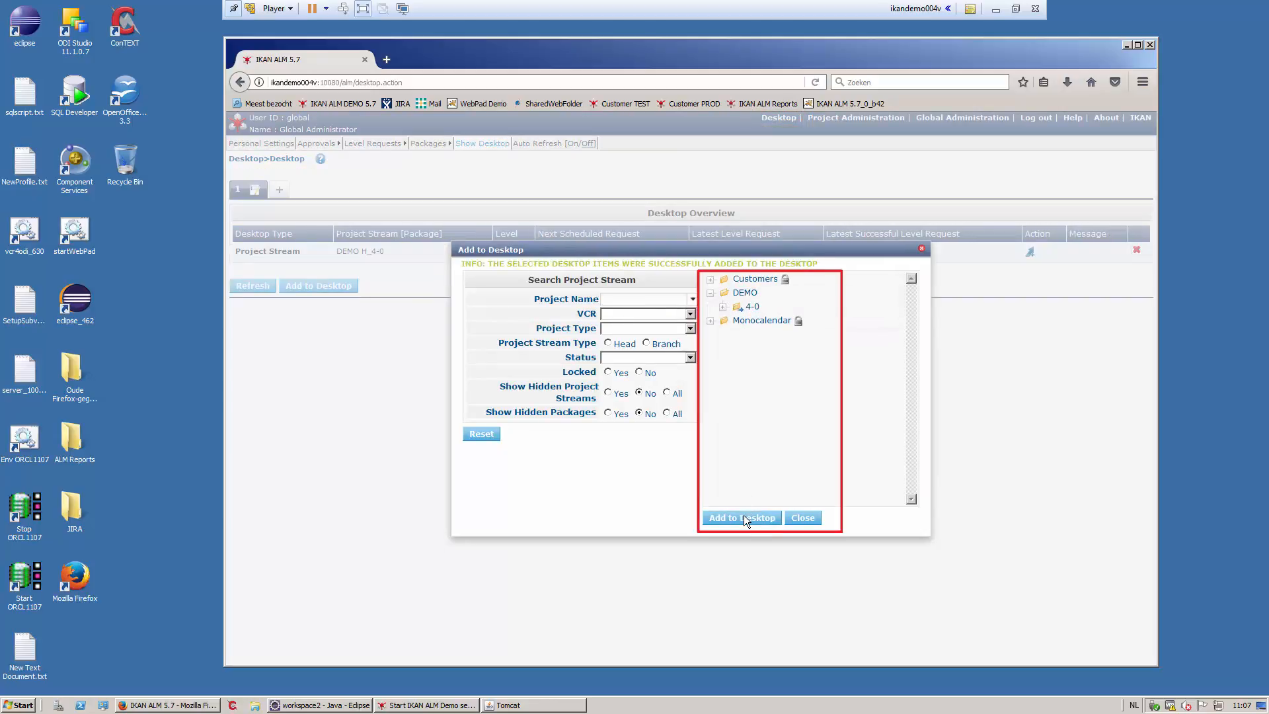
click(804, 520)
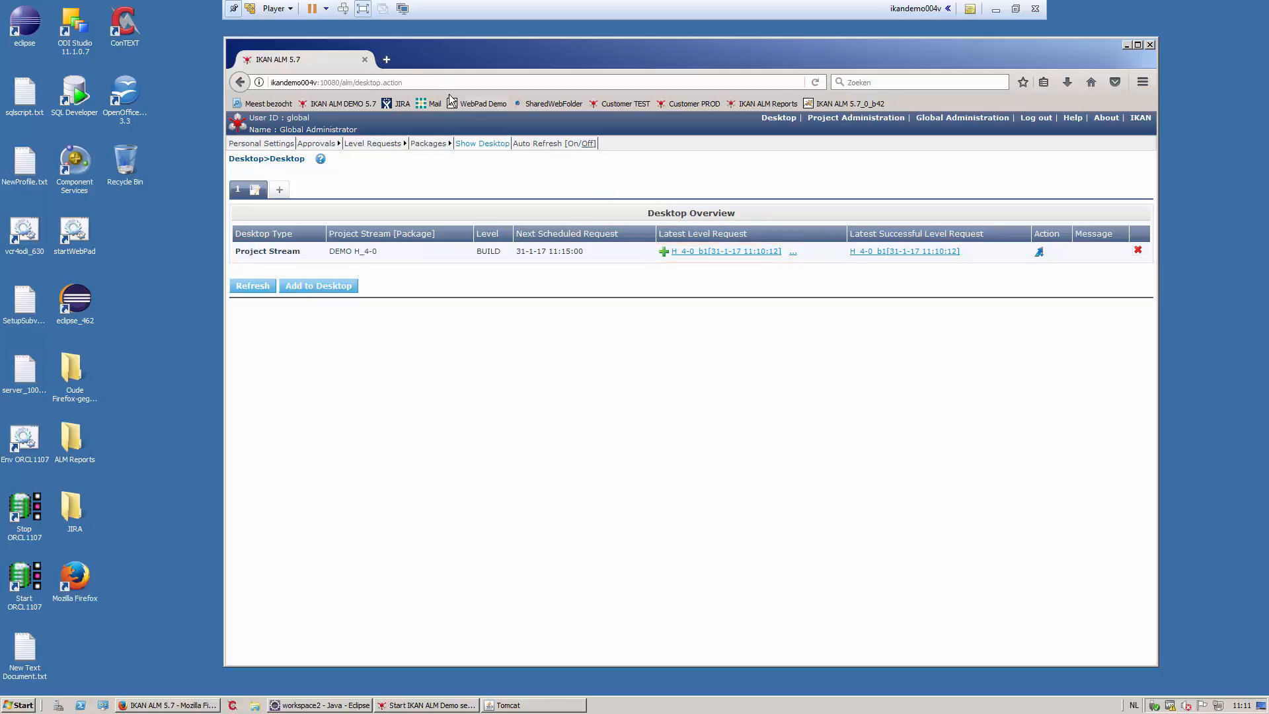
click(387, 60)
- Load the Customer TEST site showing H_3-0_b2 and list all four customers
click(634, 104)
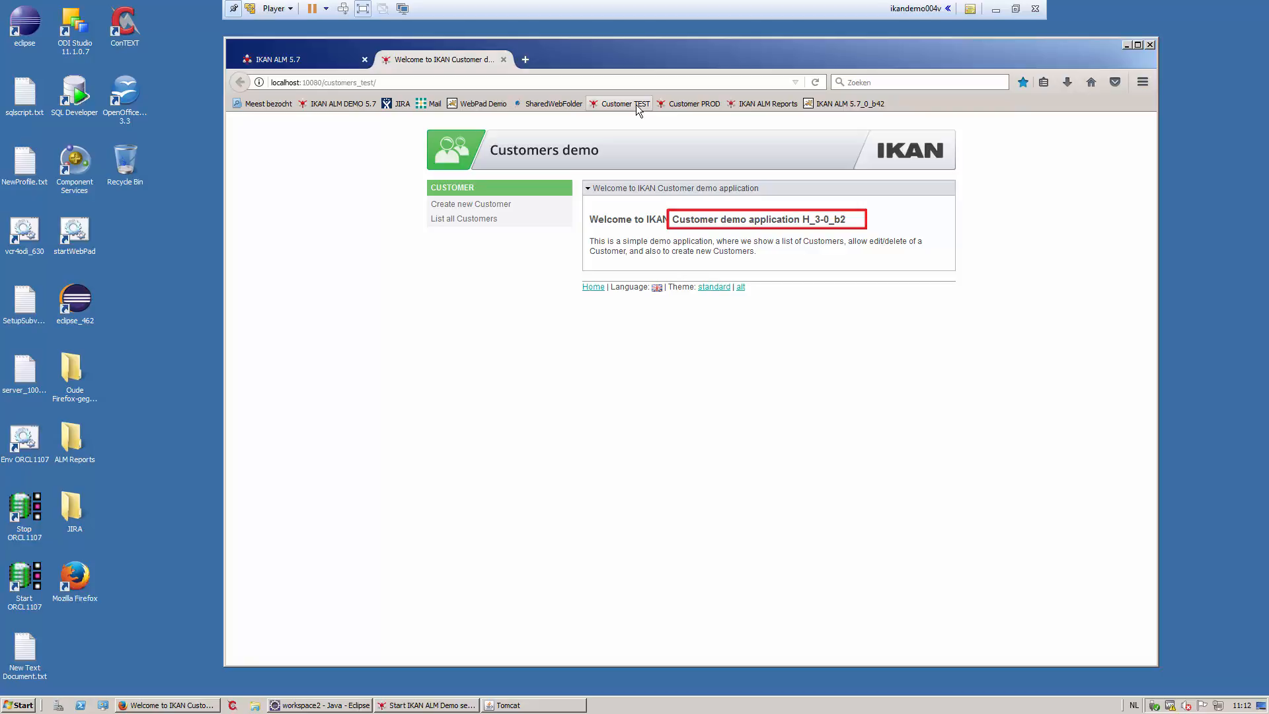
click(466, 222)
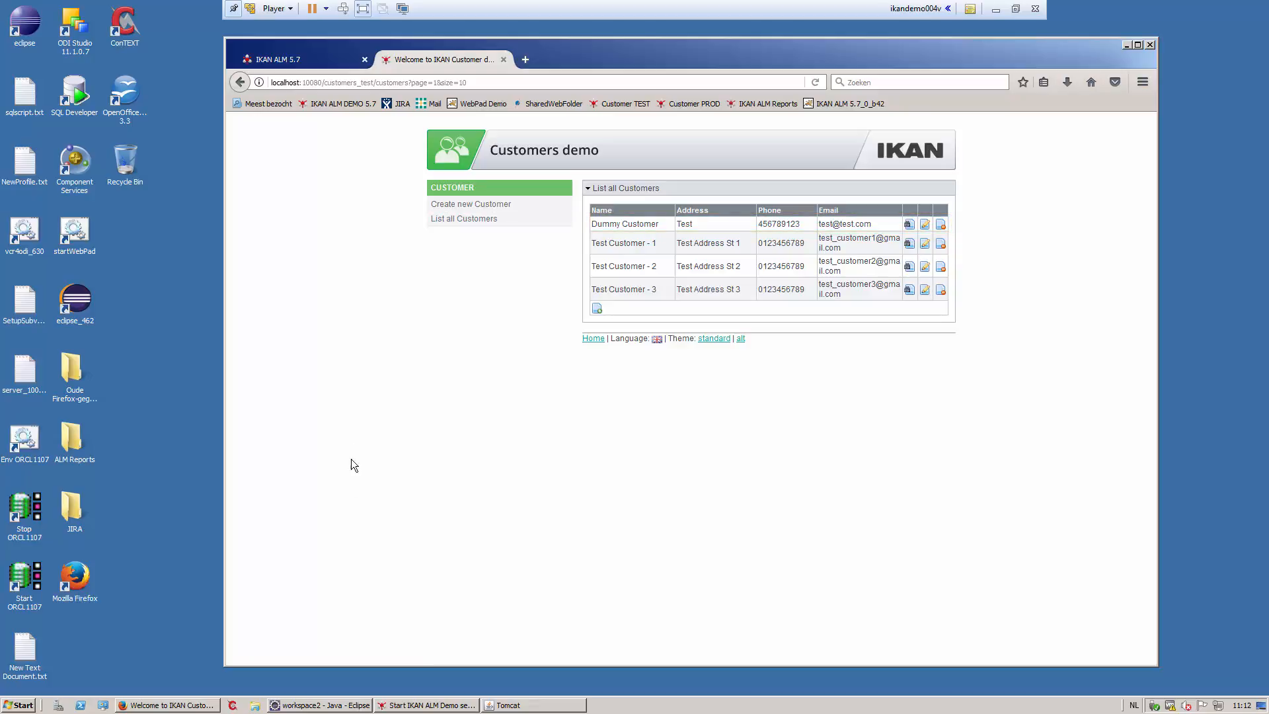
- Append 'TEST' to application_name in application.properties and save the file
click(317, 706)
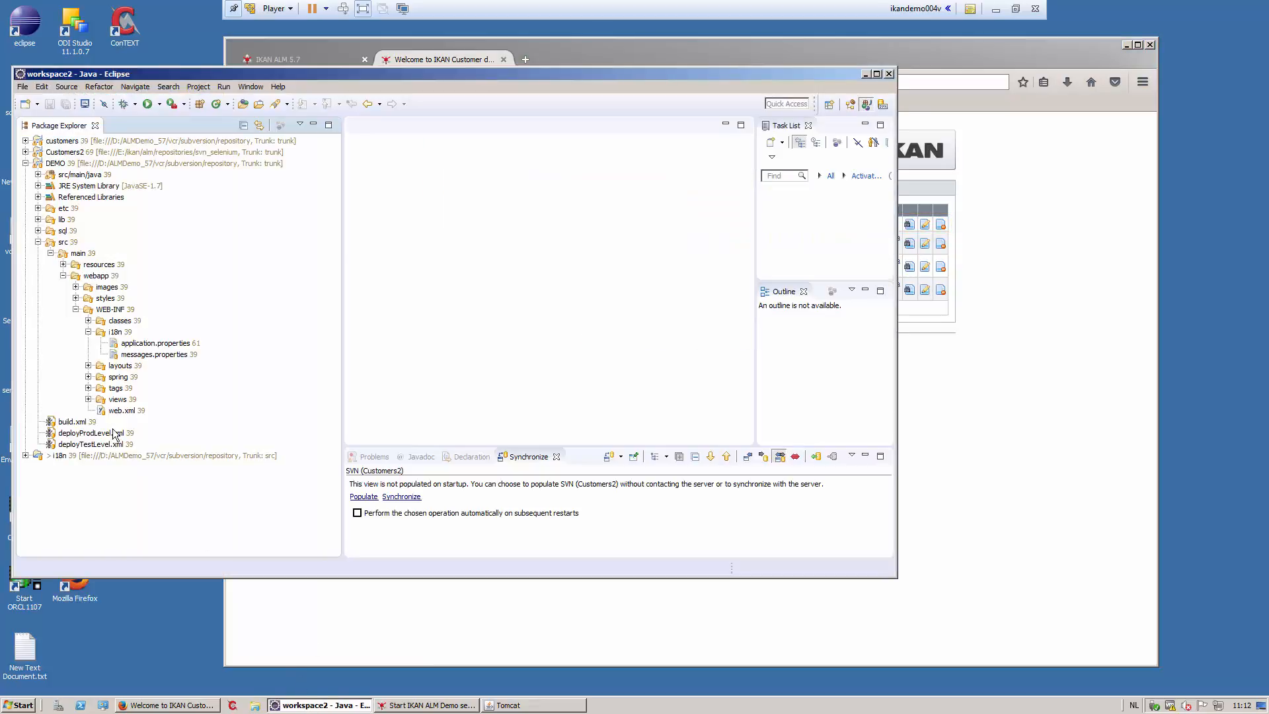
double_click(156, 343)
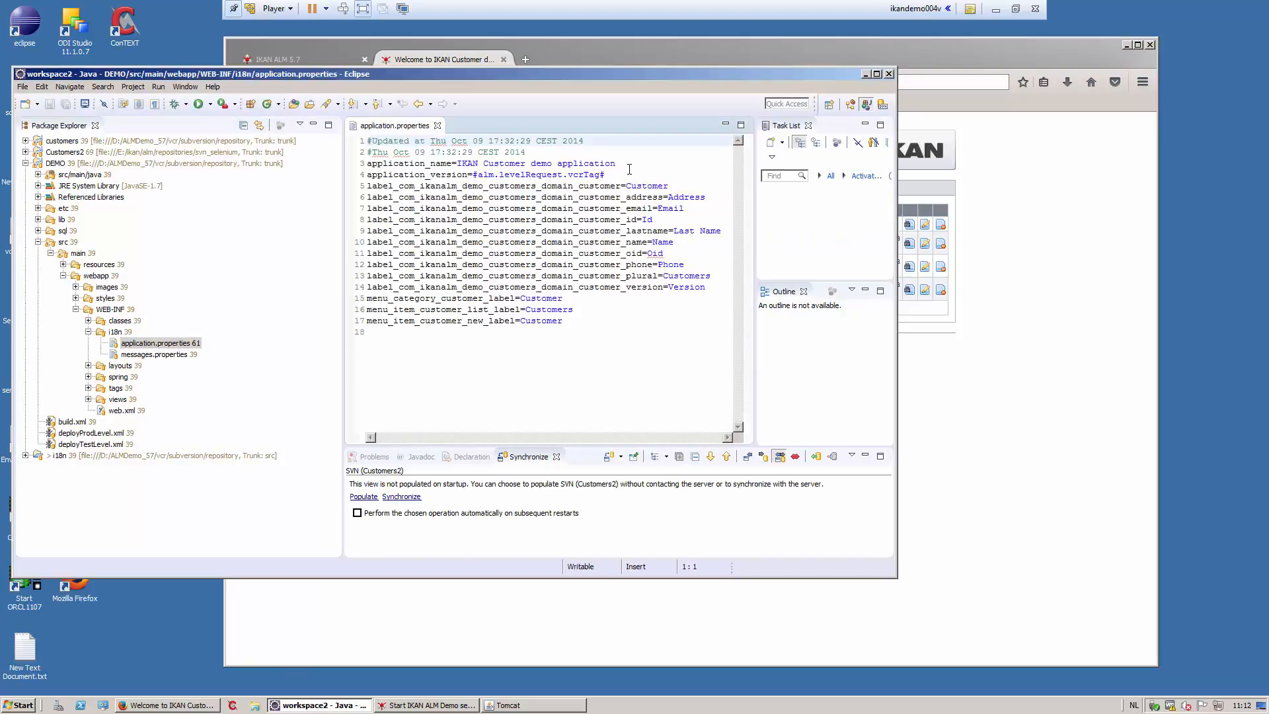
click(635, 163)
text(TEST)
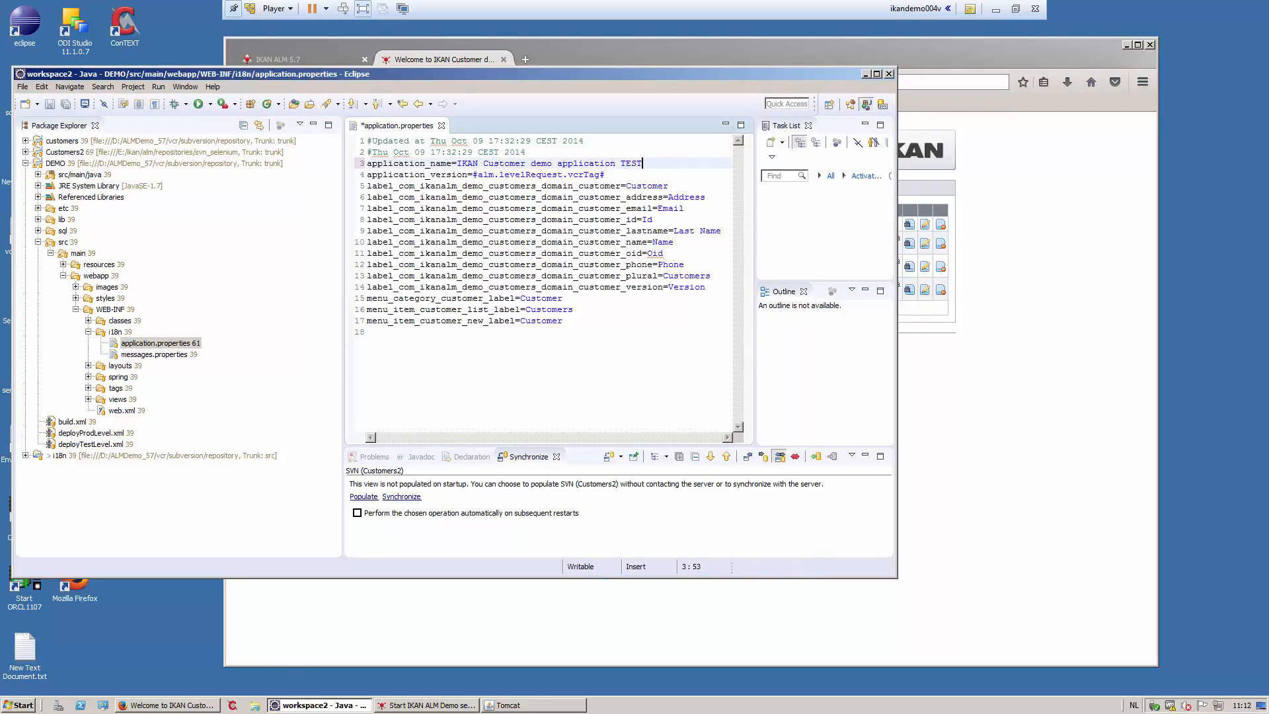
click(22, 87)
click(40, 183)
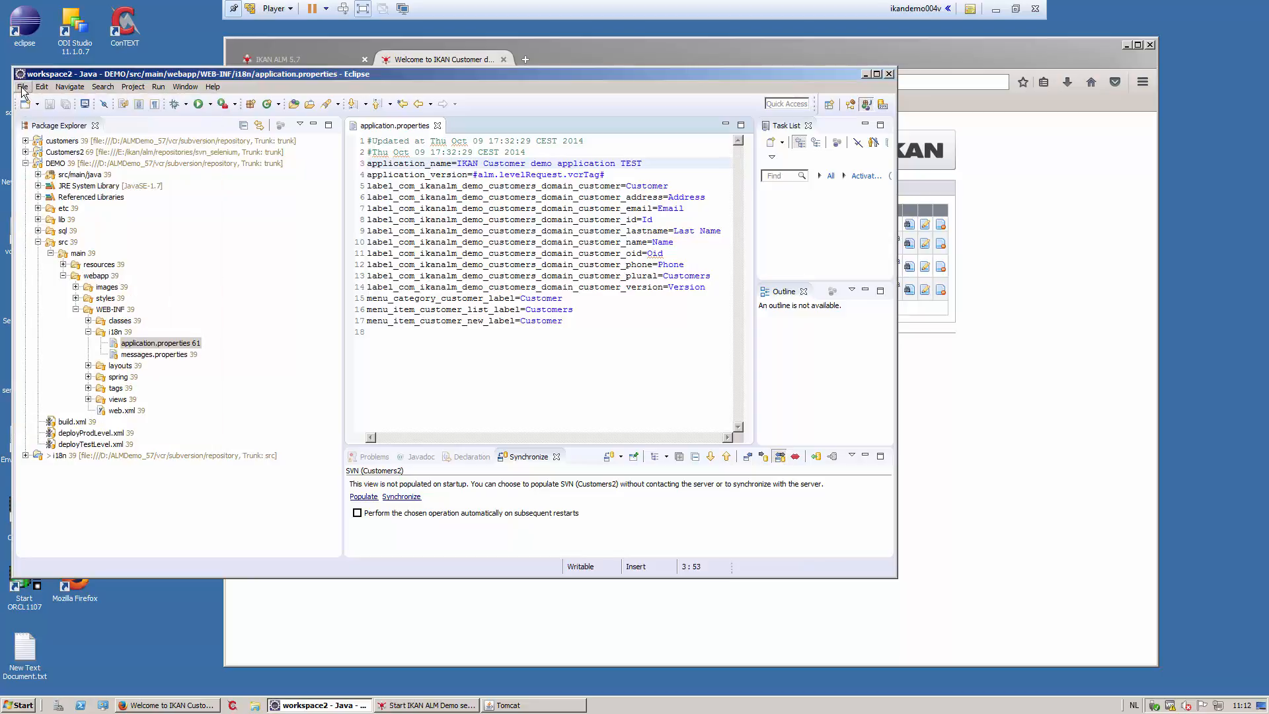
- Commit application.properties to SVN with comment 'CDP-4'
click(133, 347)
right_click(132, 346)
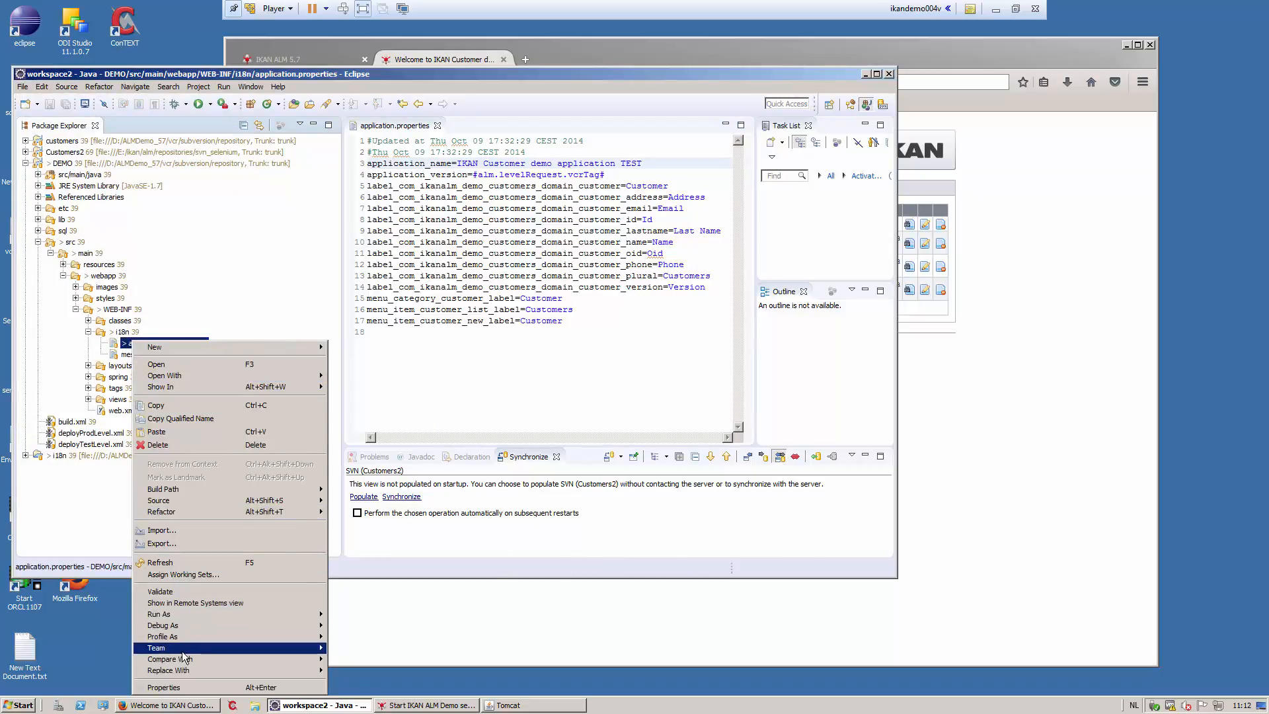
mouse_move(172, 648)
click(384, 239)
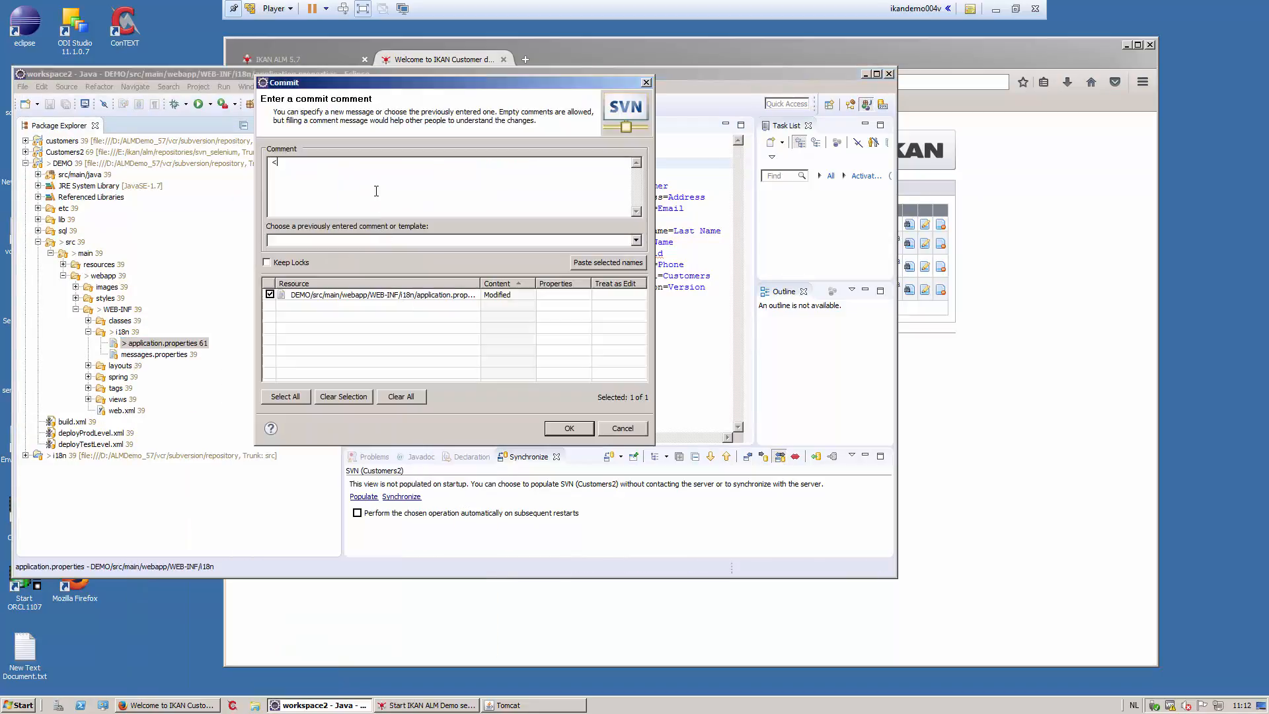
text(CDP-)
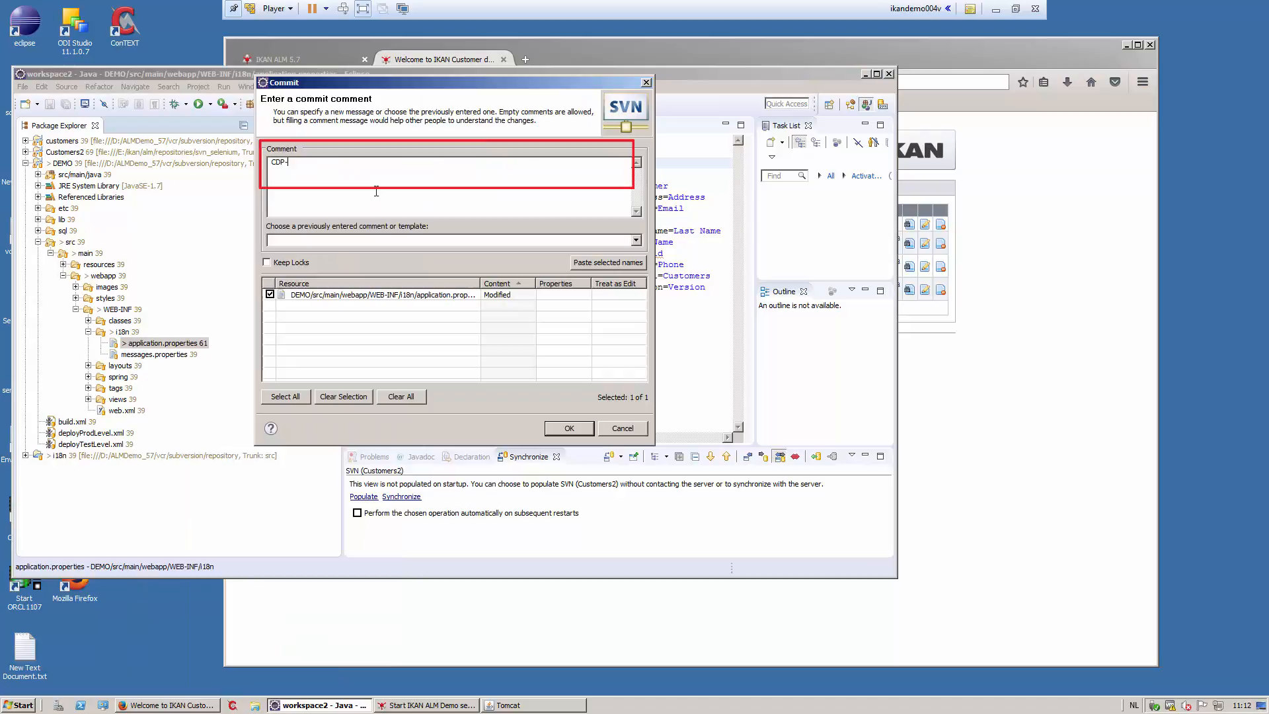
text(4)
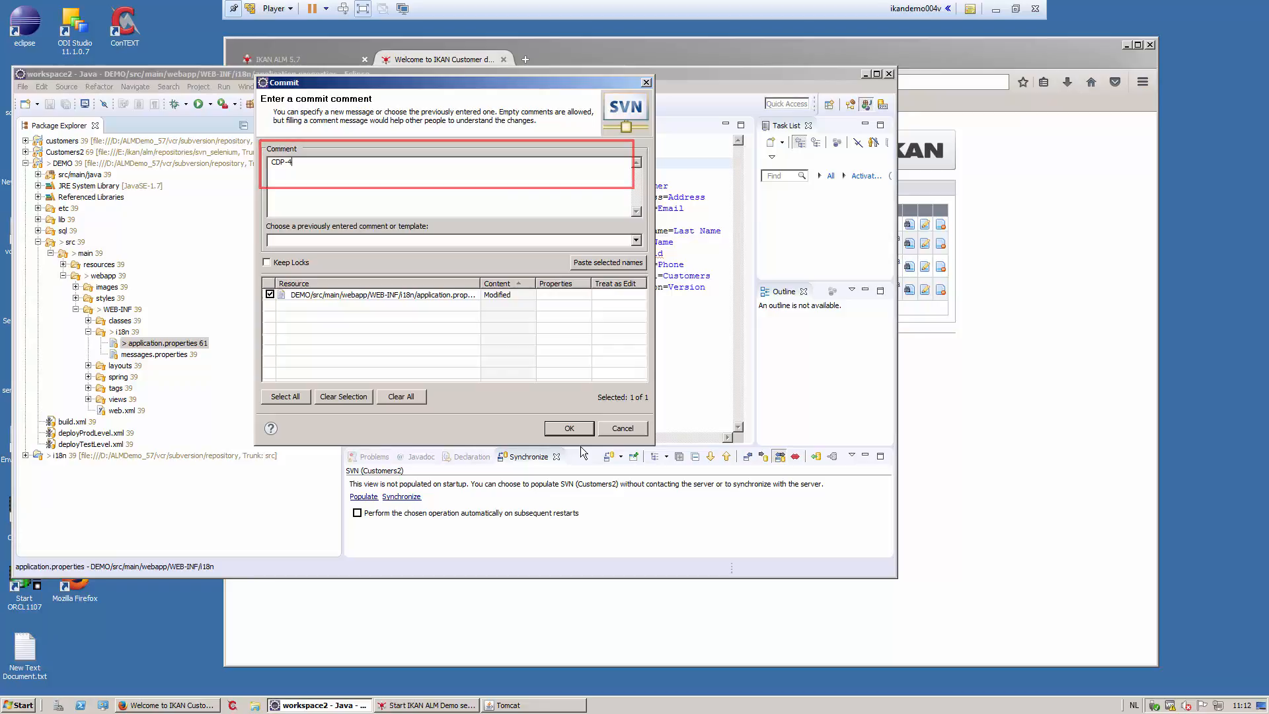
click(574, 429)
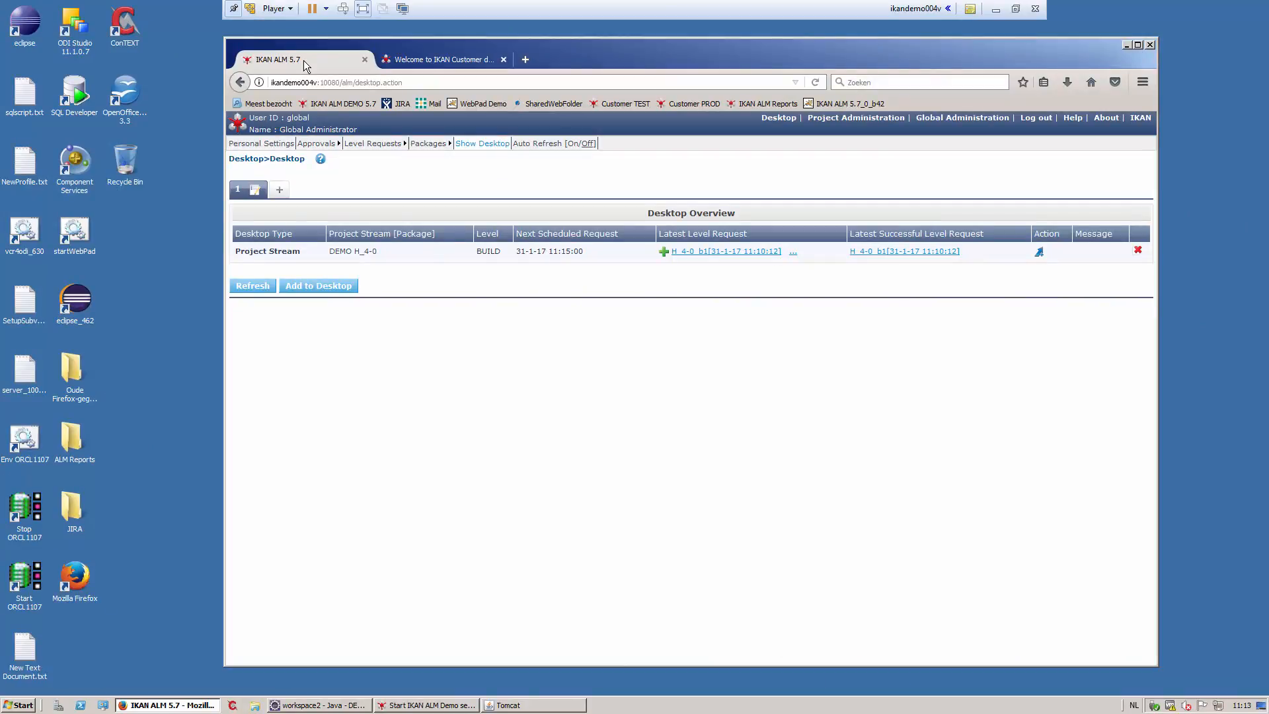
- Request a new DEMO H_4-0 build, checking its source modifications, then return to the Desktop
click(1039, 252)
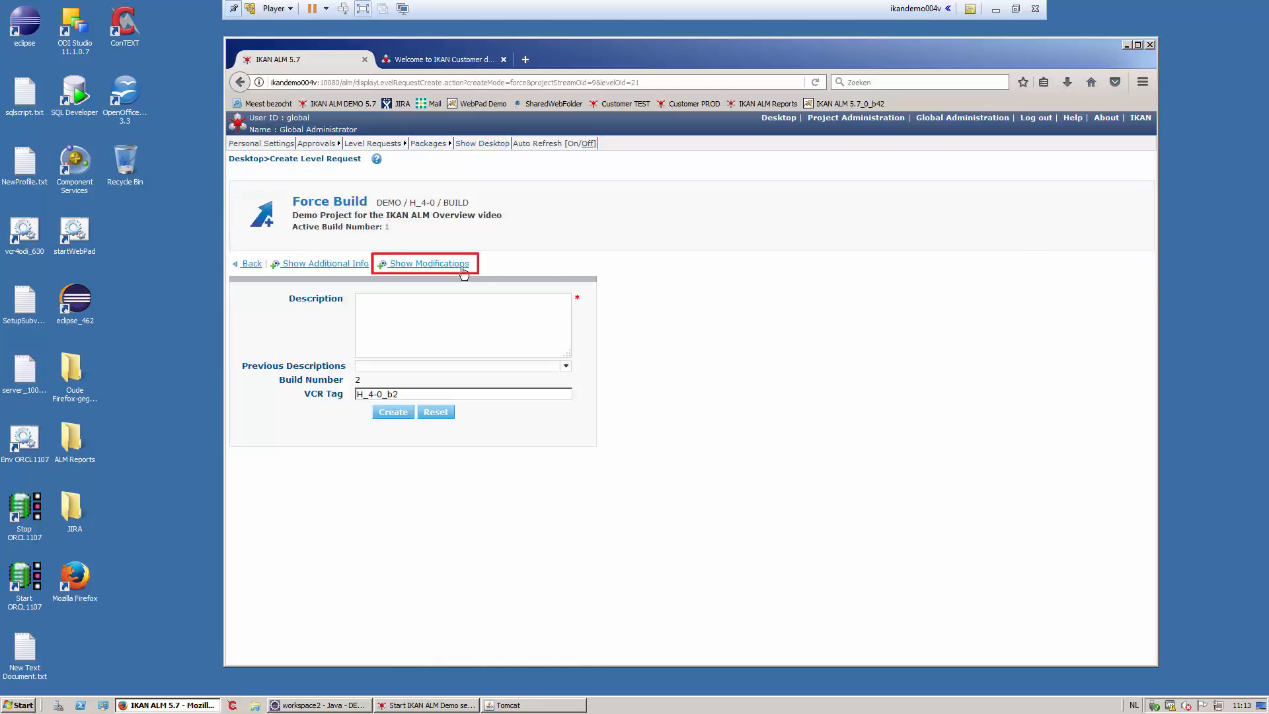
click(461, 266)
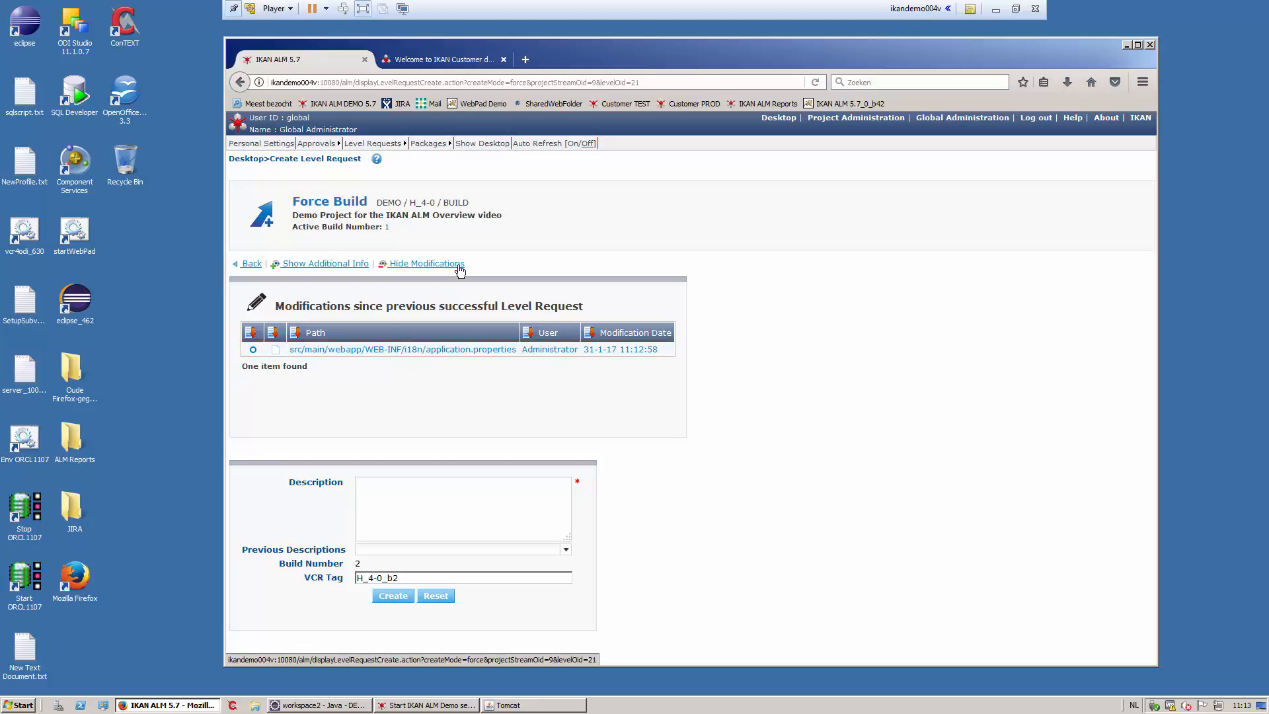
click(470, 144)
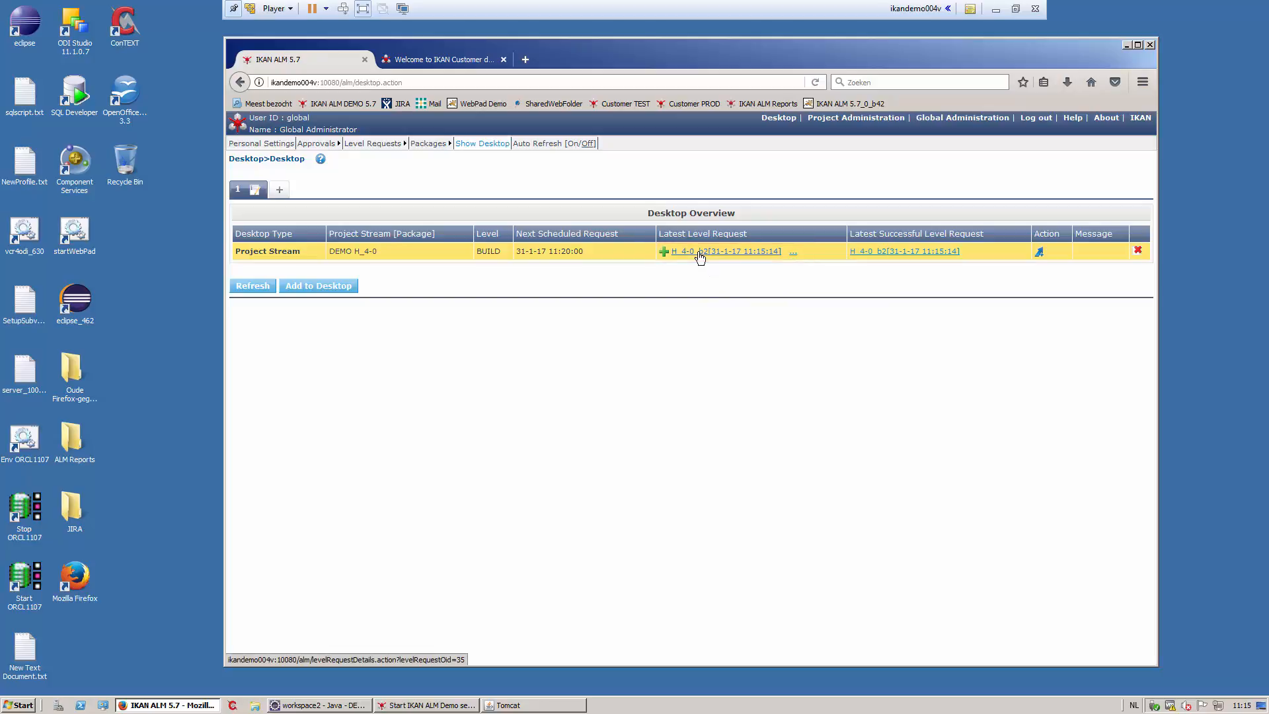
- Inspect request H_4-0_b2's phase logs, expanding build 15's Execute Script log and Build Parameters
click(699, 255)
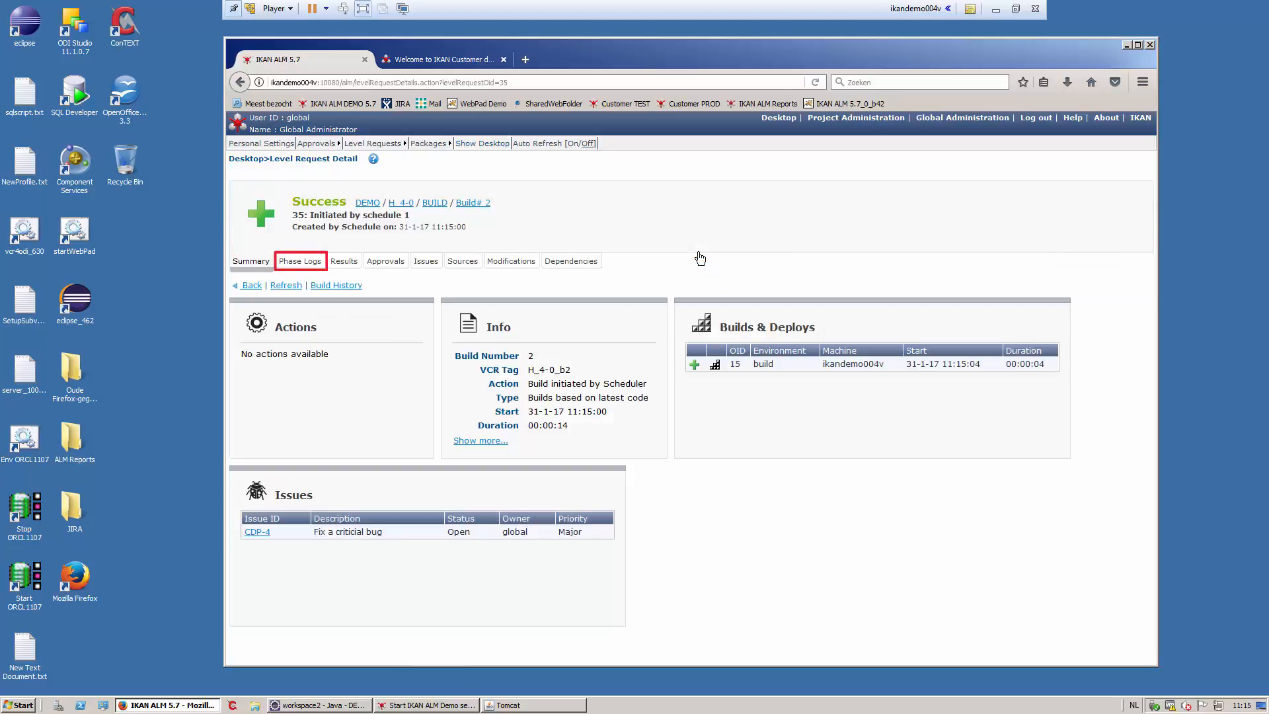
click(303, 263)
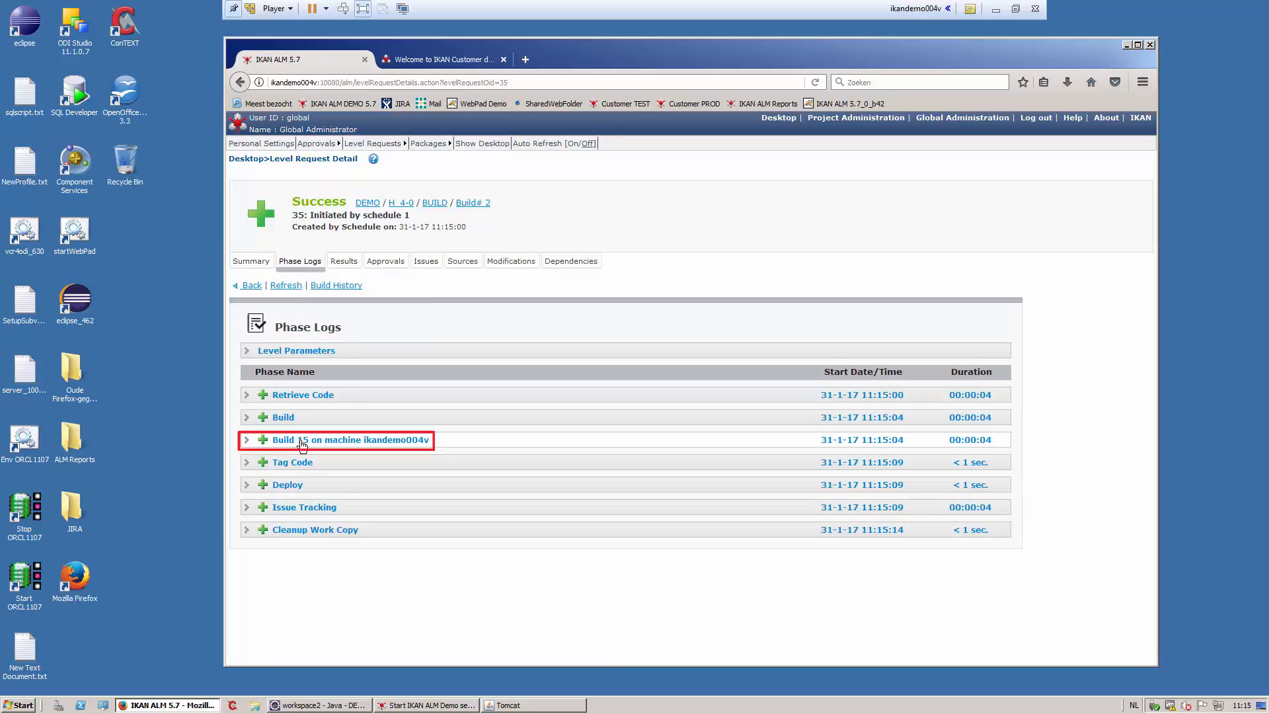
click(303, 446)
scroll(303, 446, down, 4)
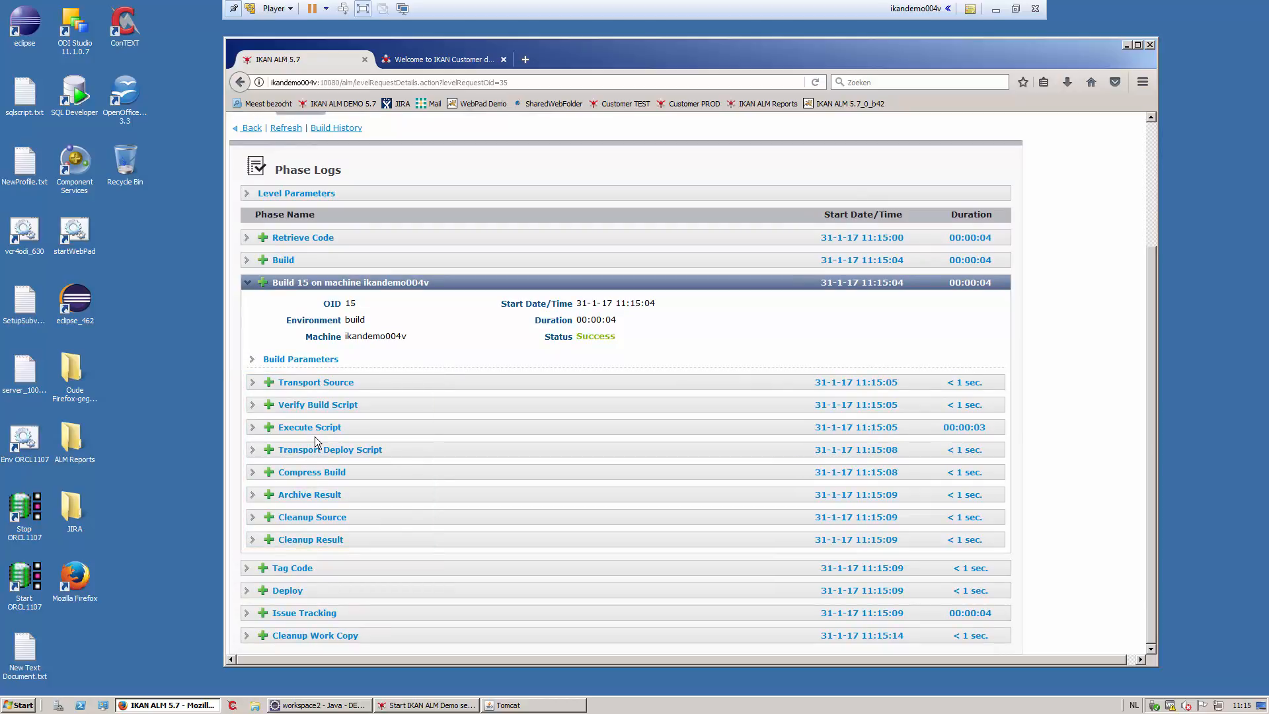
click(319, 429)
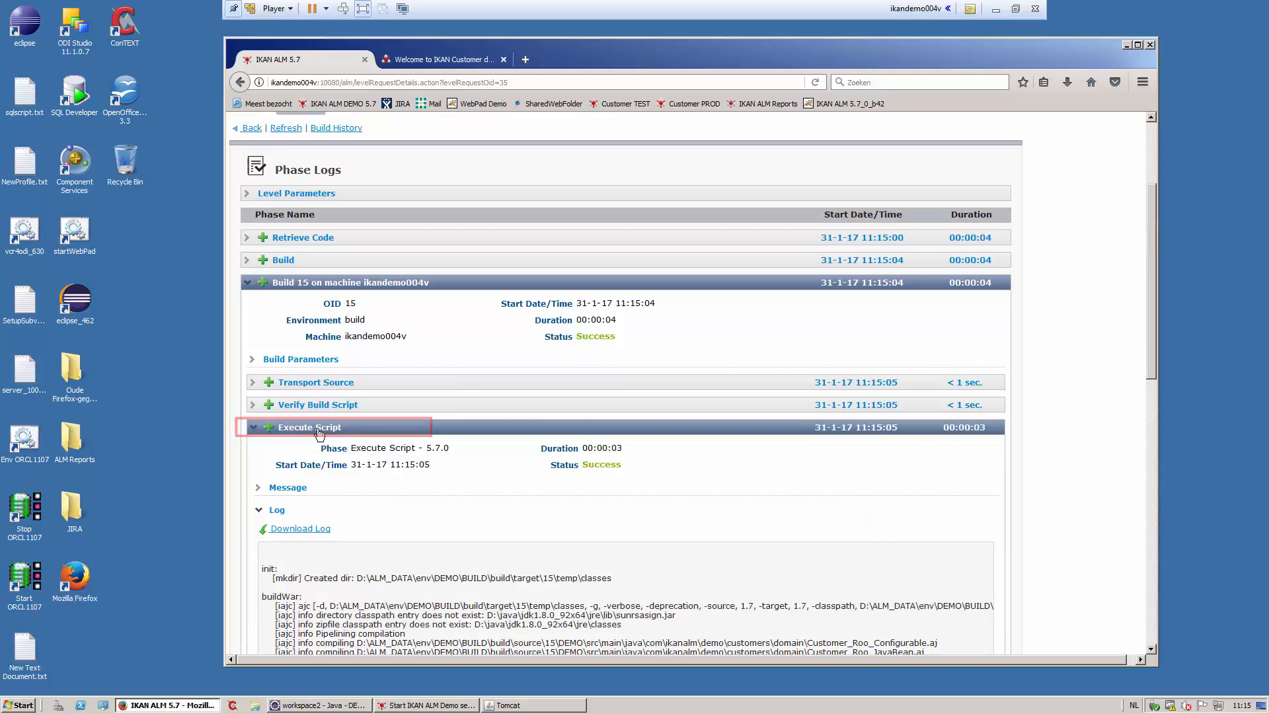
scroll(320, 368, down, 2)
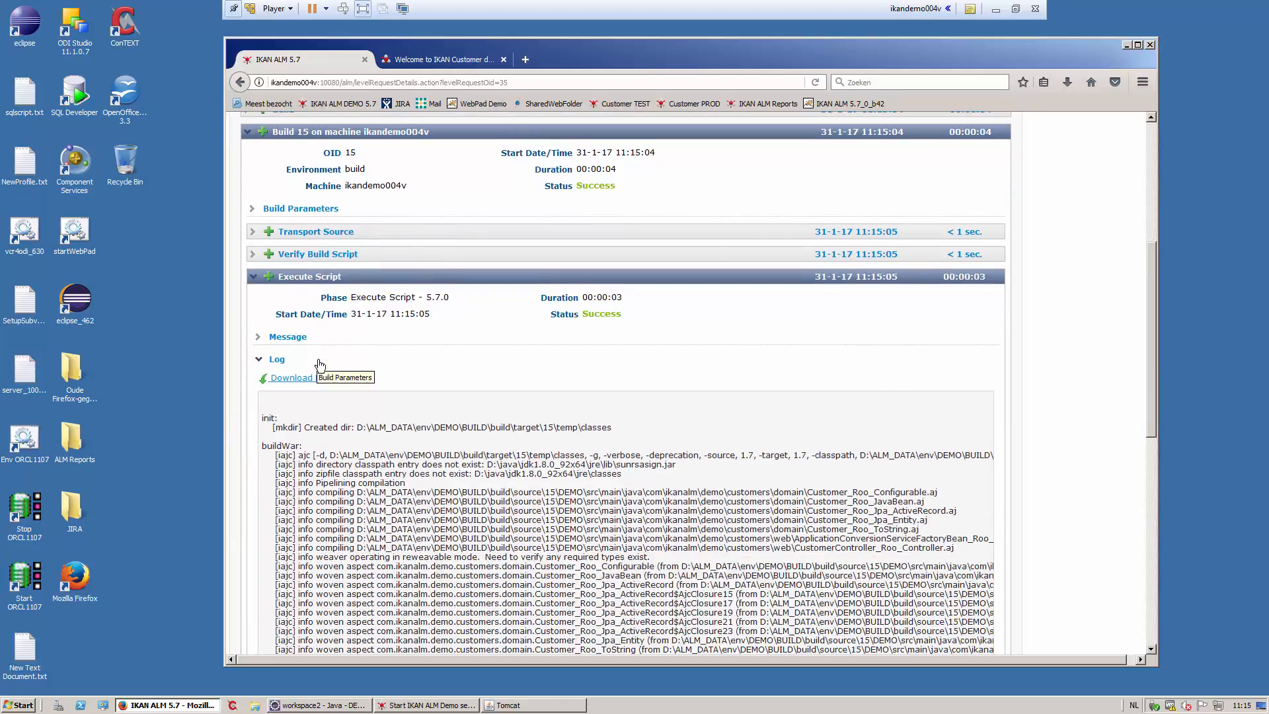
scroll(320, 367, down, 1)
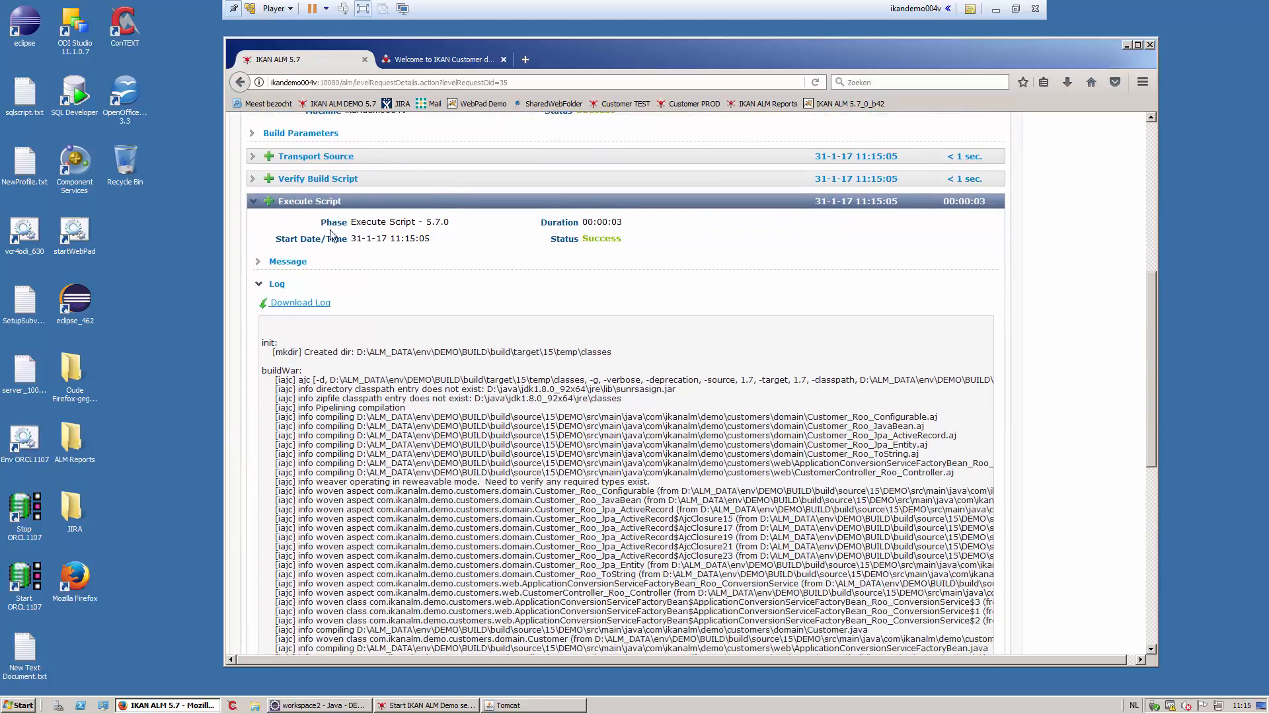
click(322, 135)
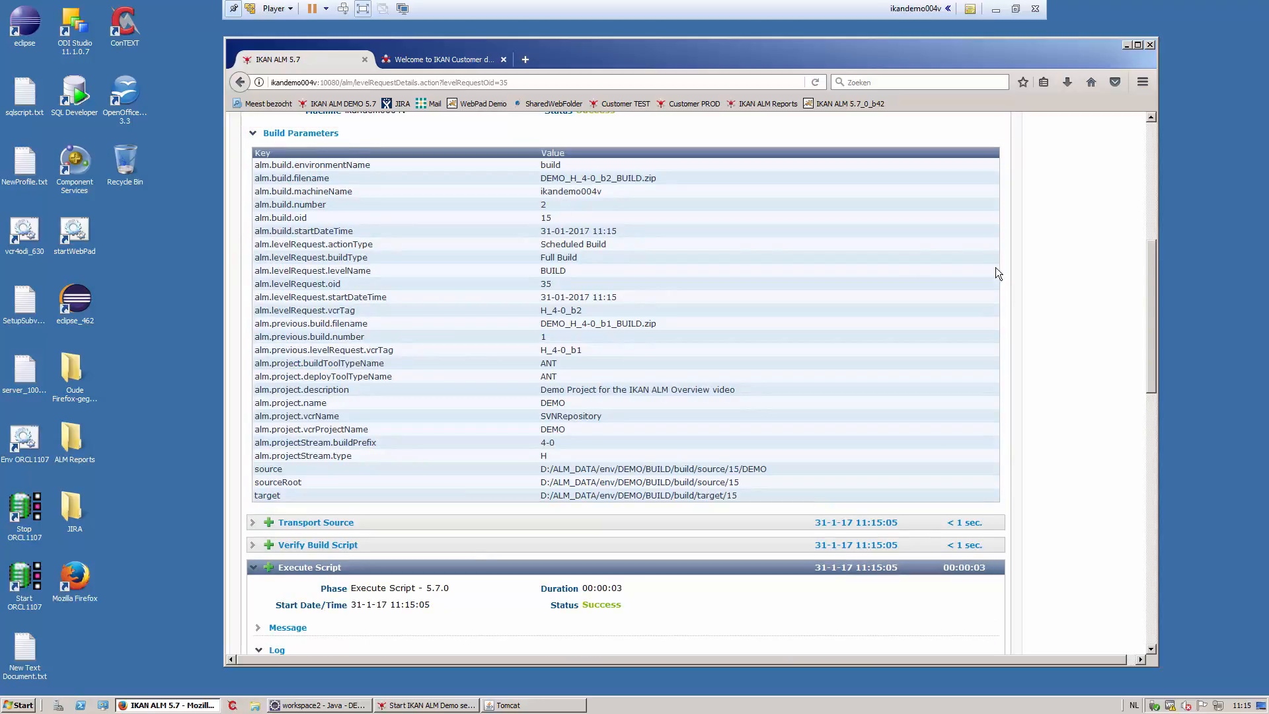
drag(1150, 294, 1148, 141)
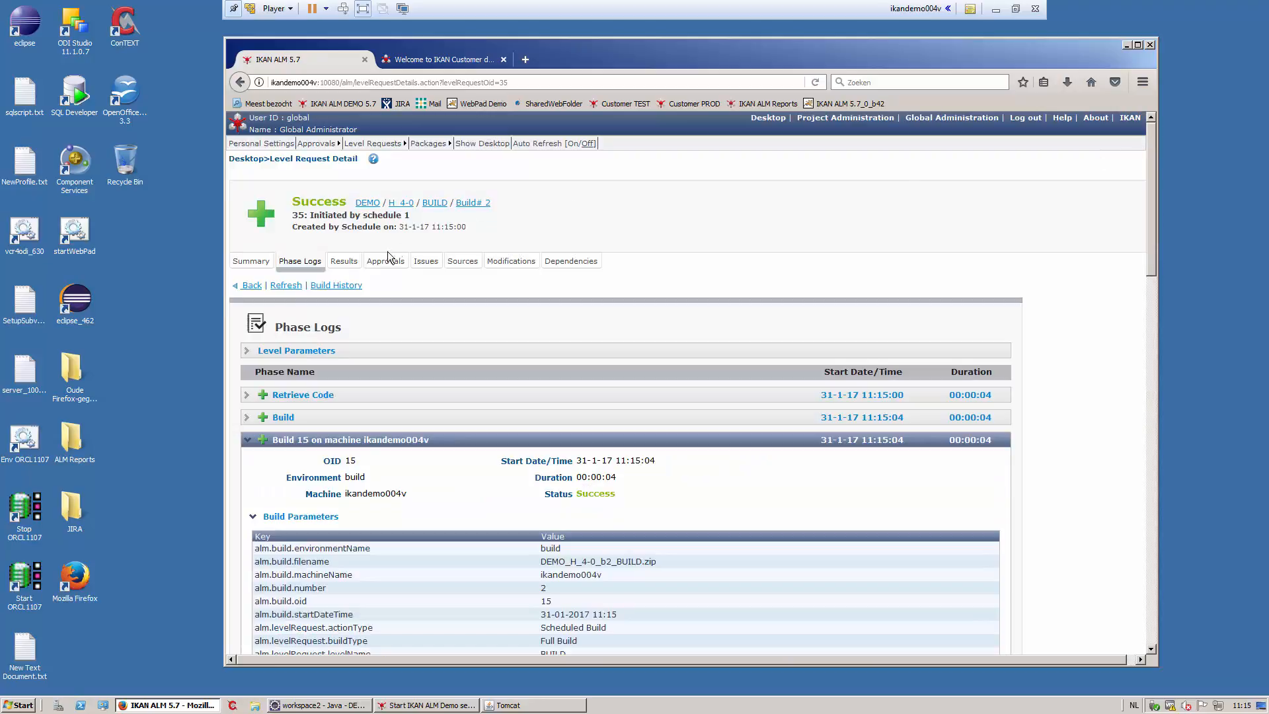
- Browse the build zip's sql folder, cancel the download, and view the H_4-0_b2 sources
click(343, 261)
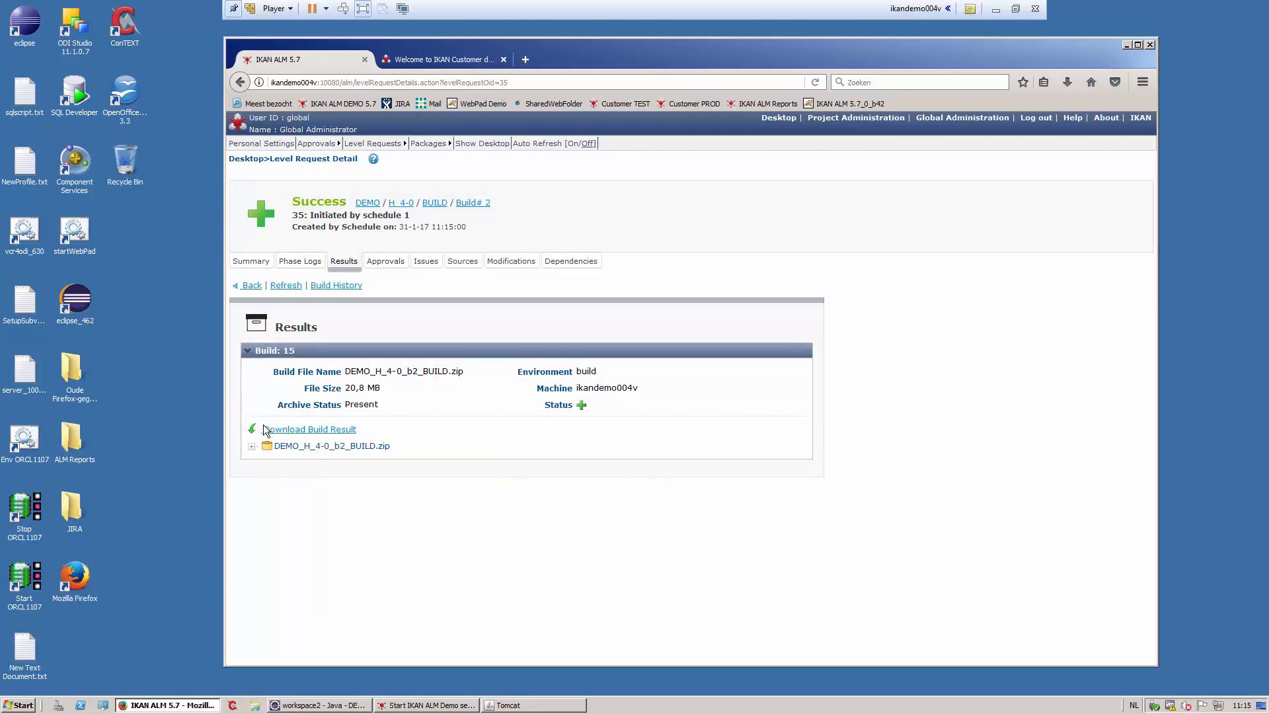
click(251, 446)
click(264, 459)
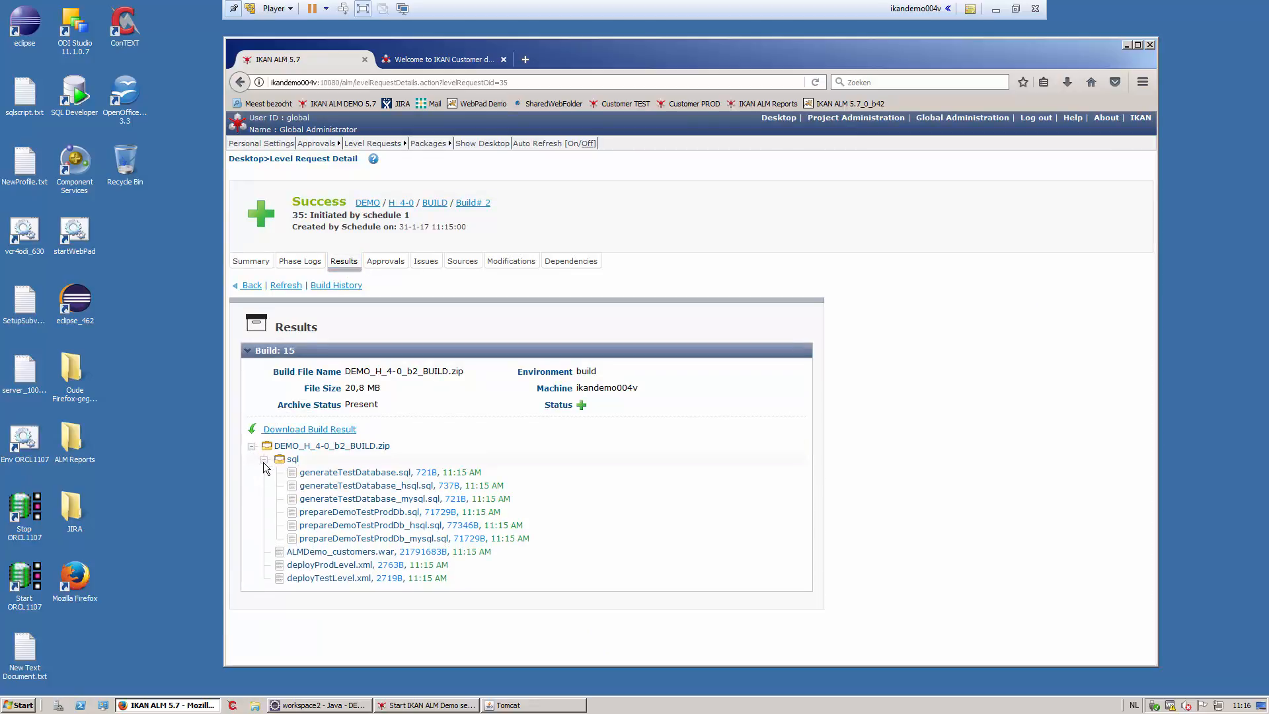
click(310, 430)
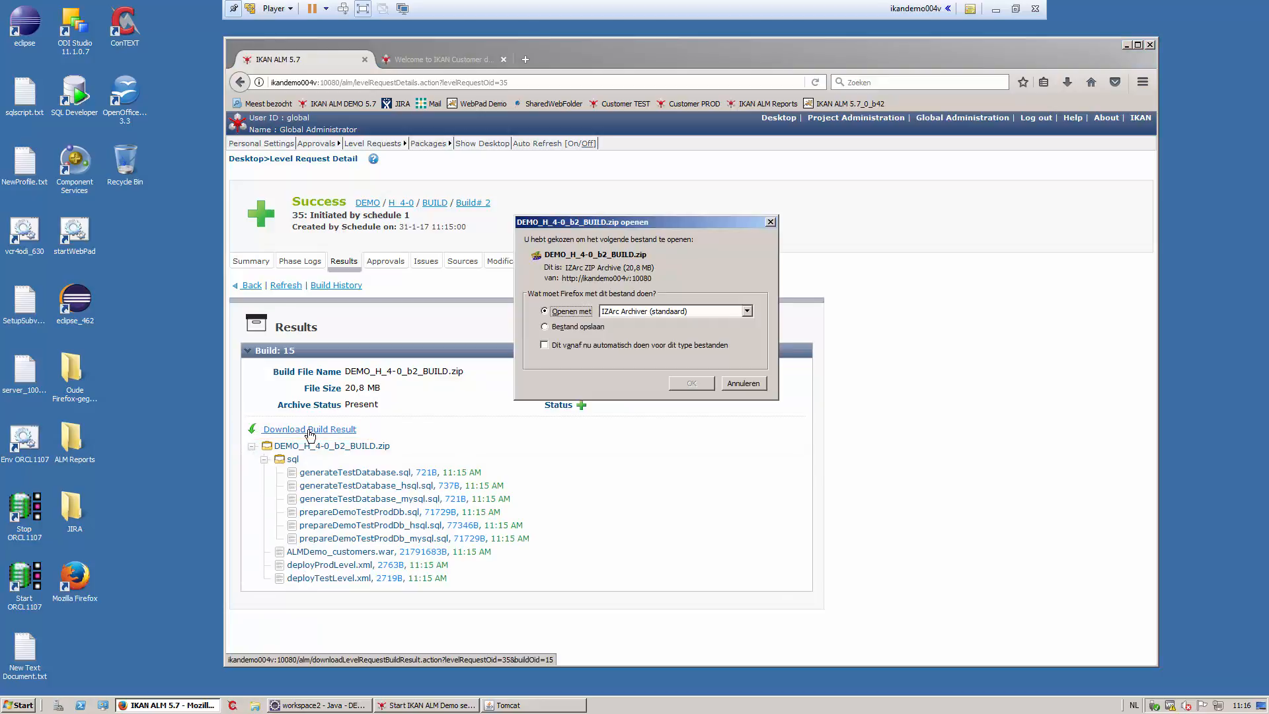
click(743, 383)
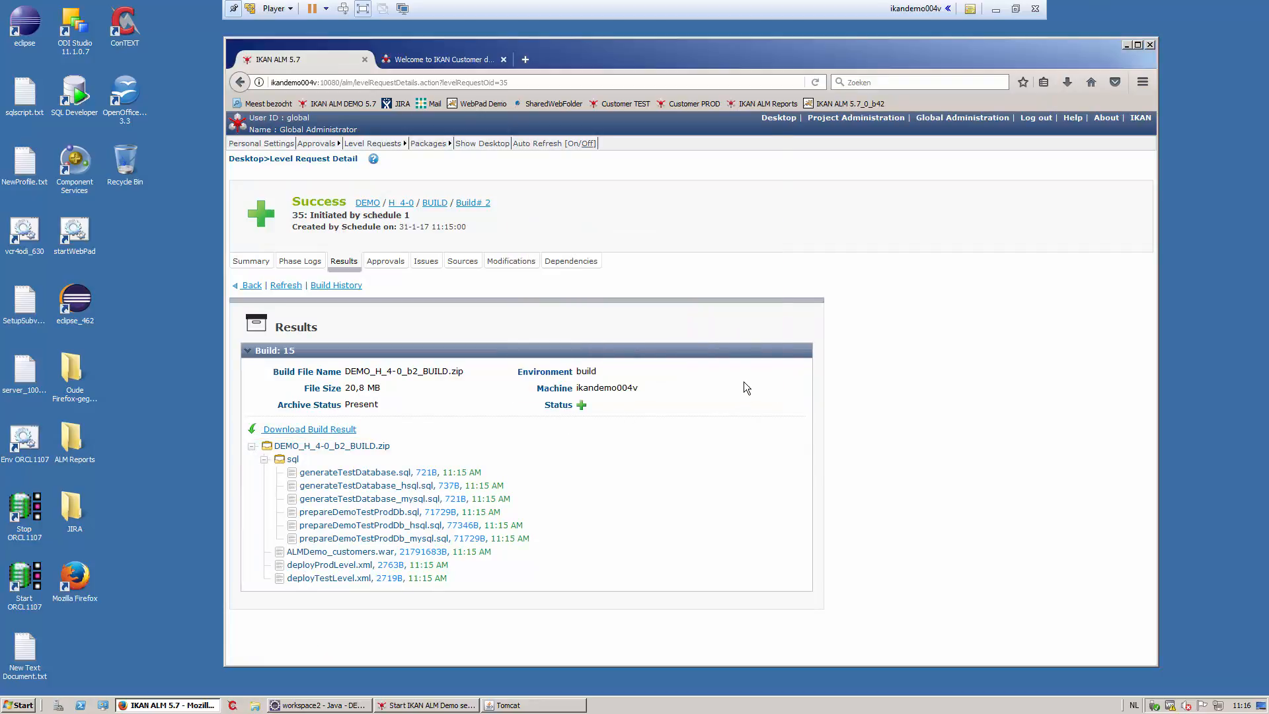
click(462, 261)
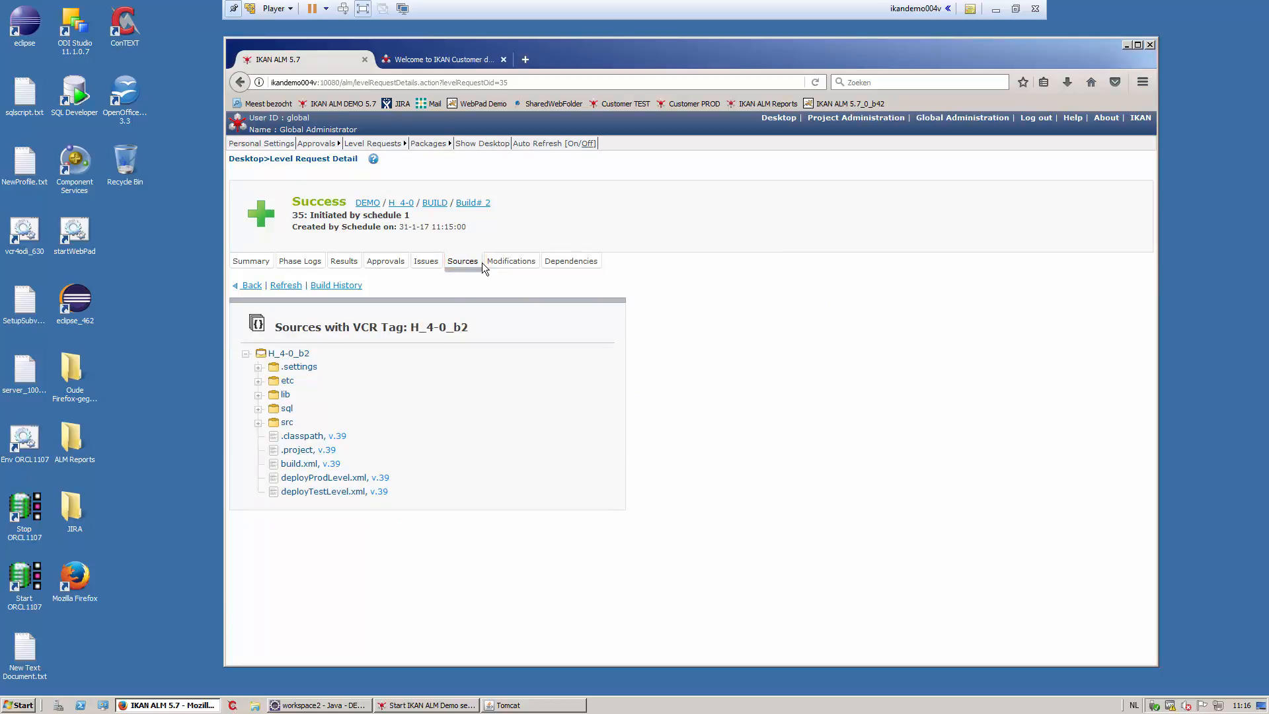
- Show request 35's modifications, comparing tag H_4-0_b2 with H_4-0_b1
click(518, 265)
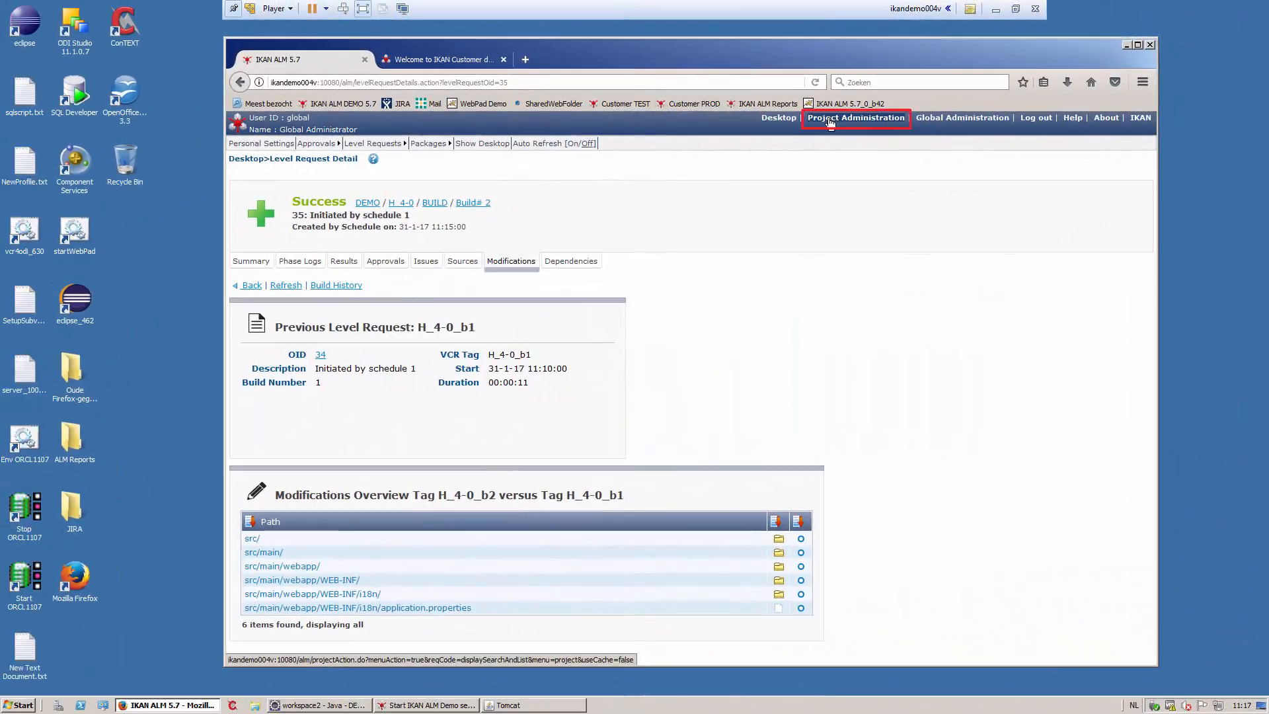
- Add a locked TEST level, 'Test Level for the DEMO Project', after BUILD in DEMO's BASE lifecycle
click(756, 150)
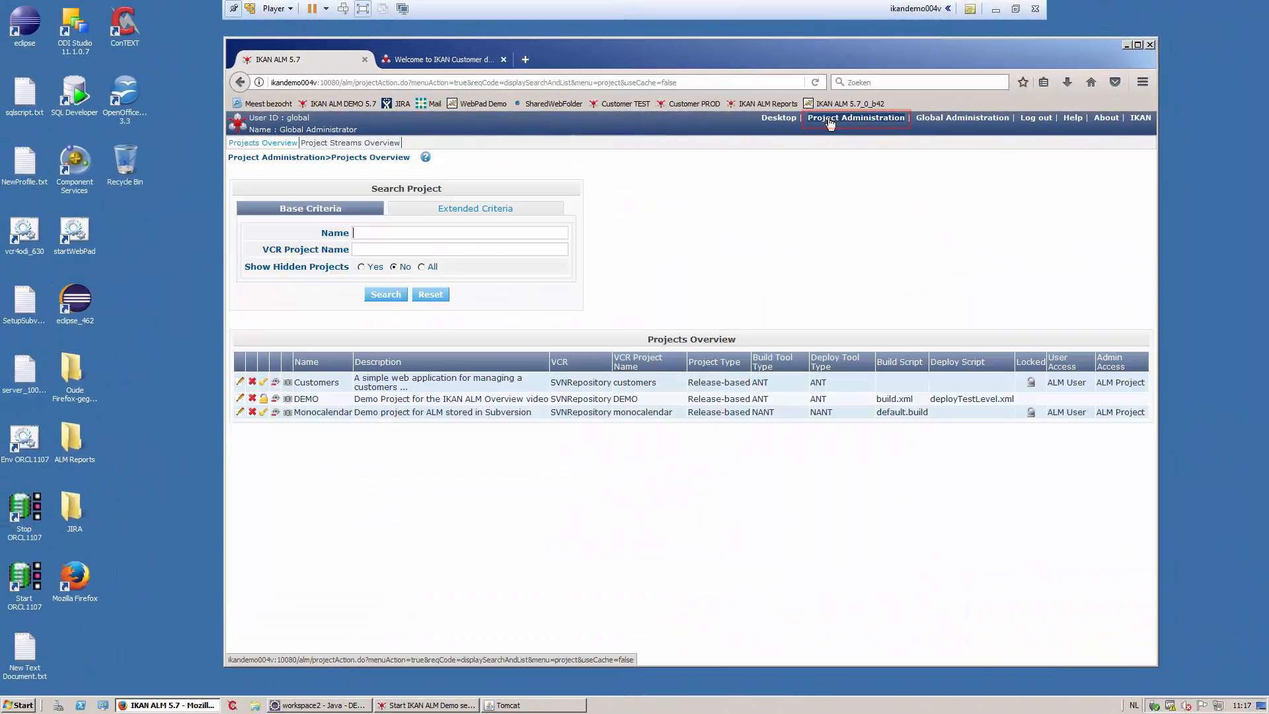
click(239, 399)
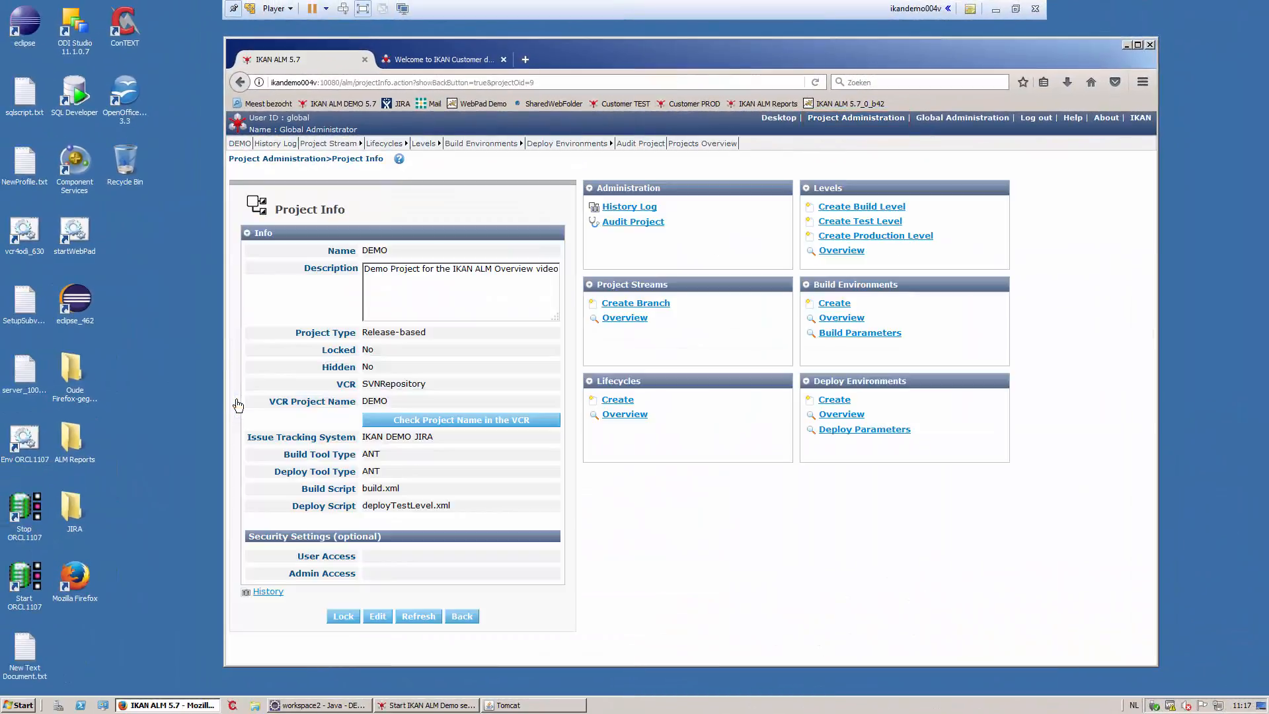
mouse_move(384, 144)
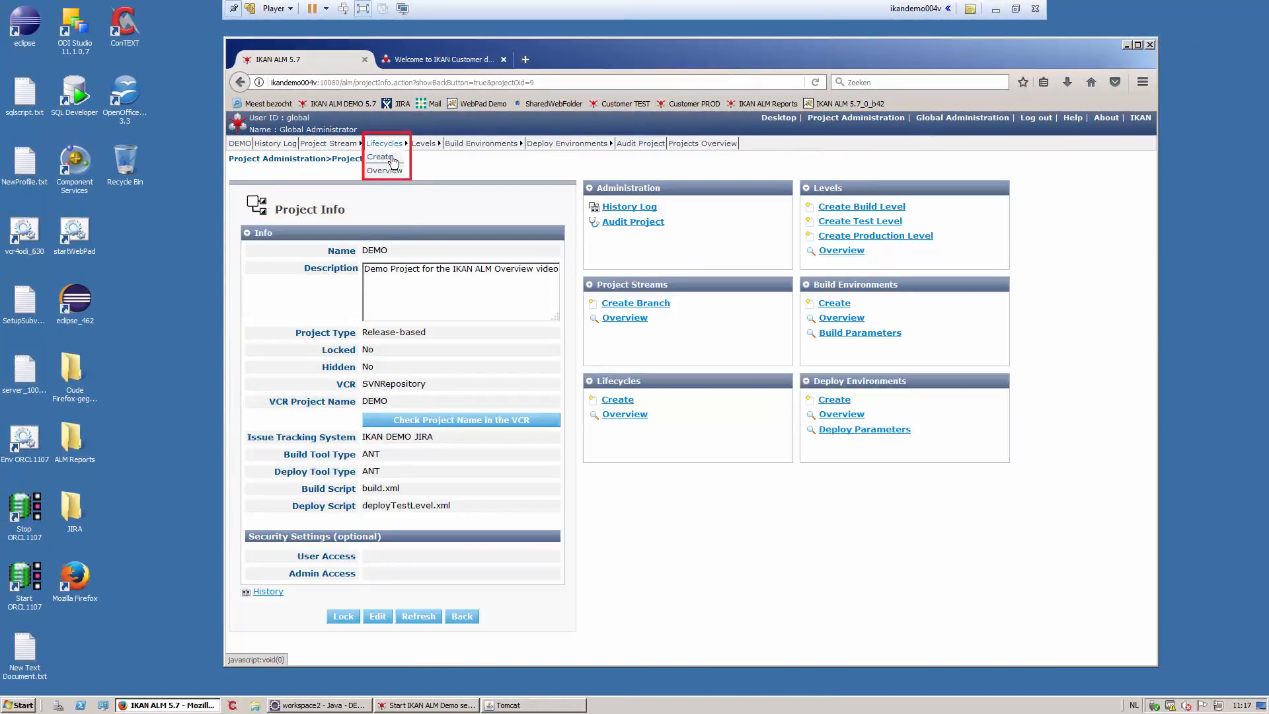
click(389, 170)
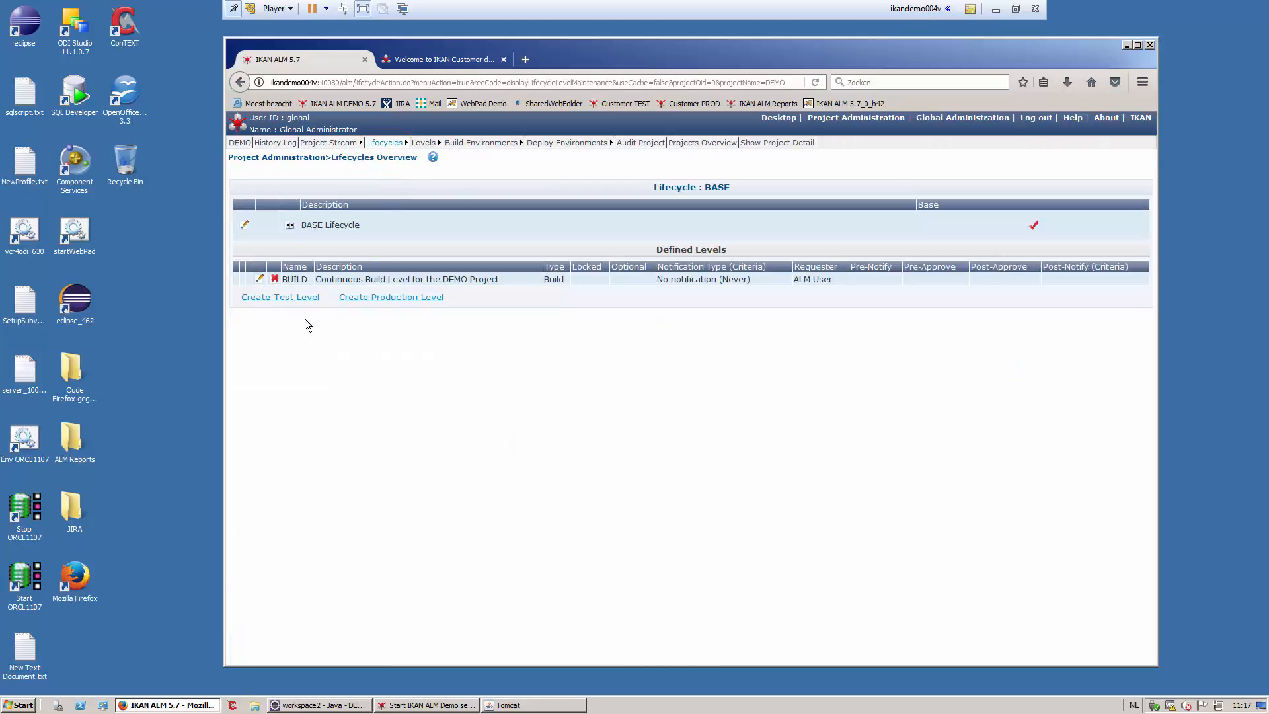
click(301, 298)
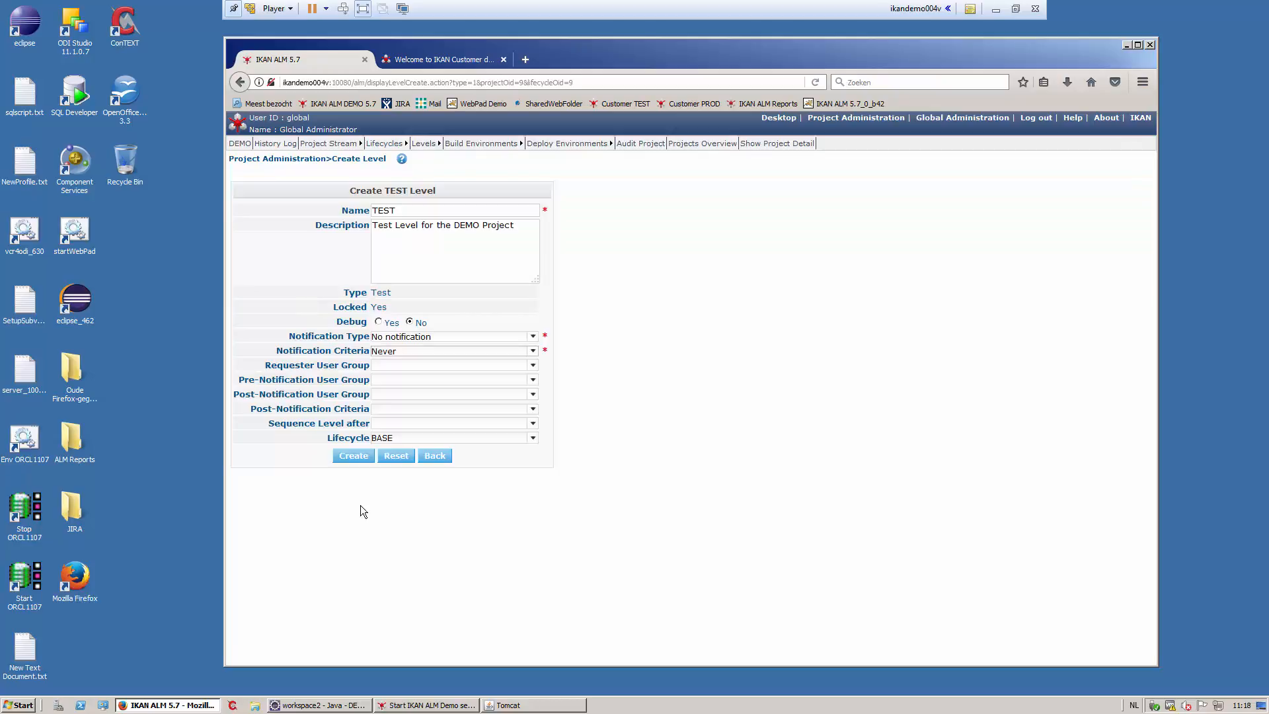
click(352, 455)
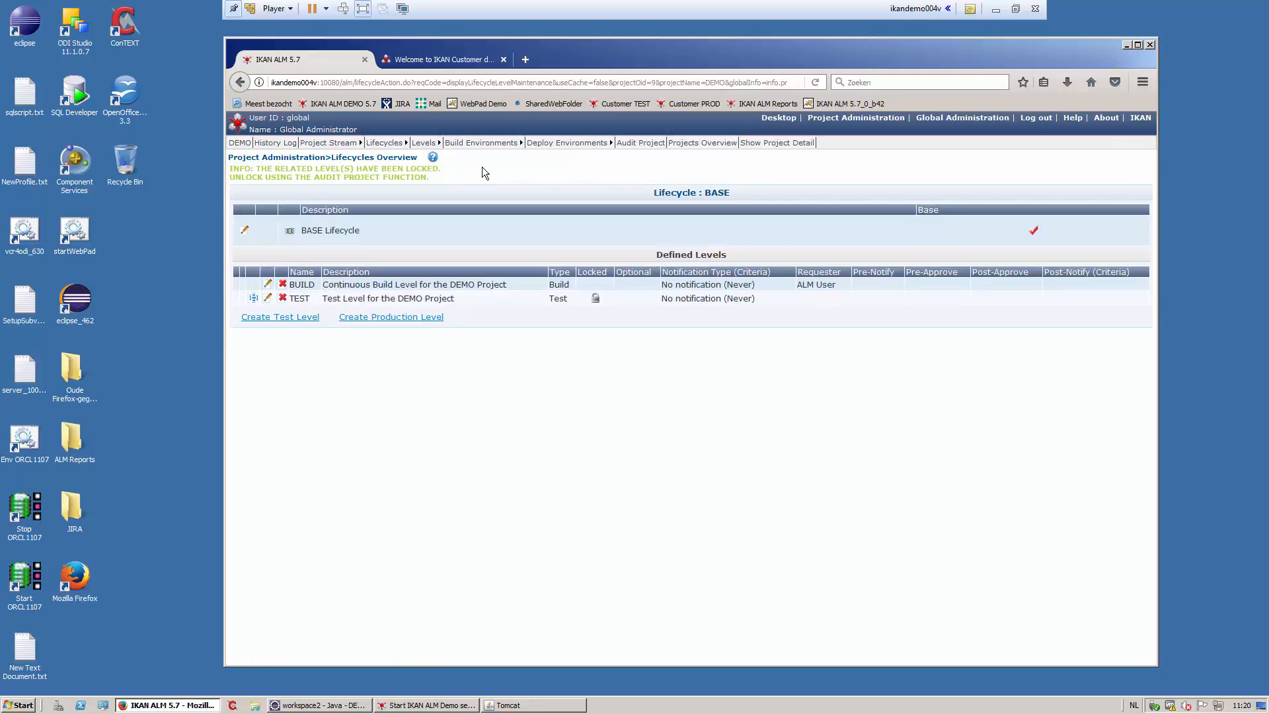
- Create the 'test' deploy environment for TEST using deployTestLevel.xml and list its five phases
click(545, 156)
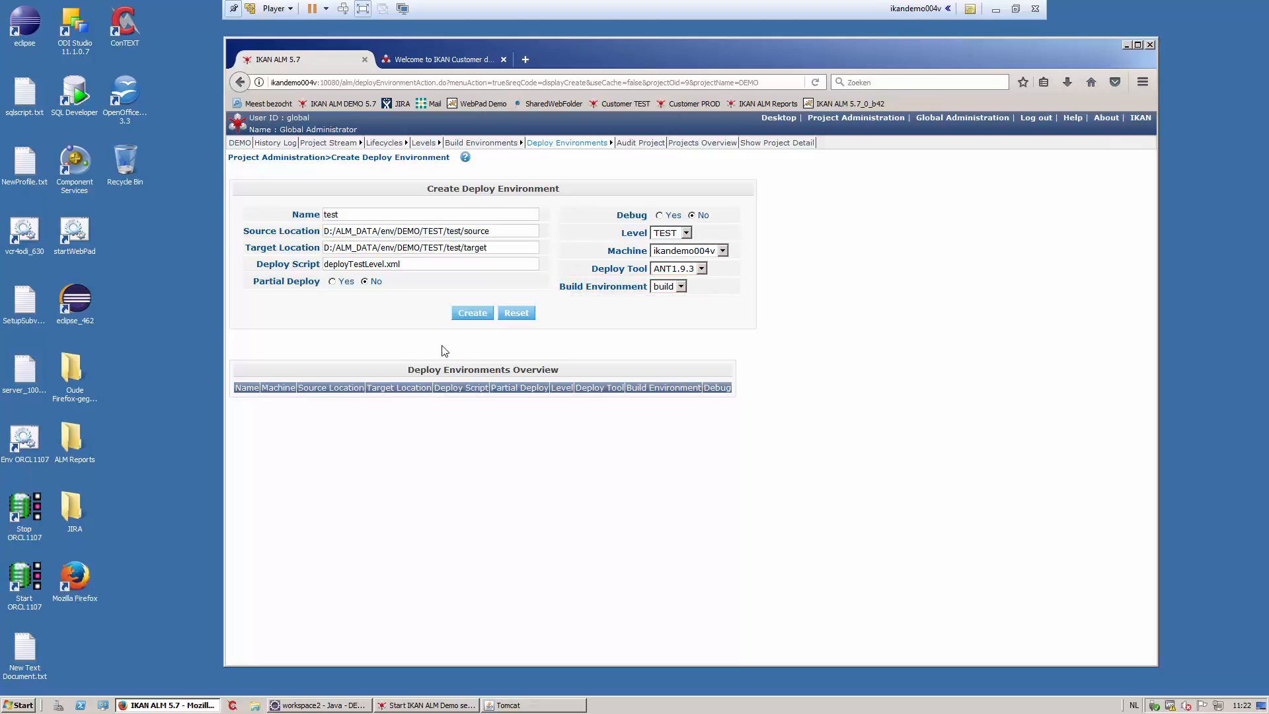
click(472, 313)
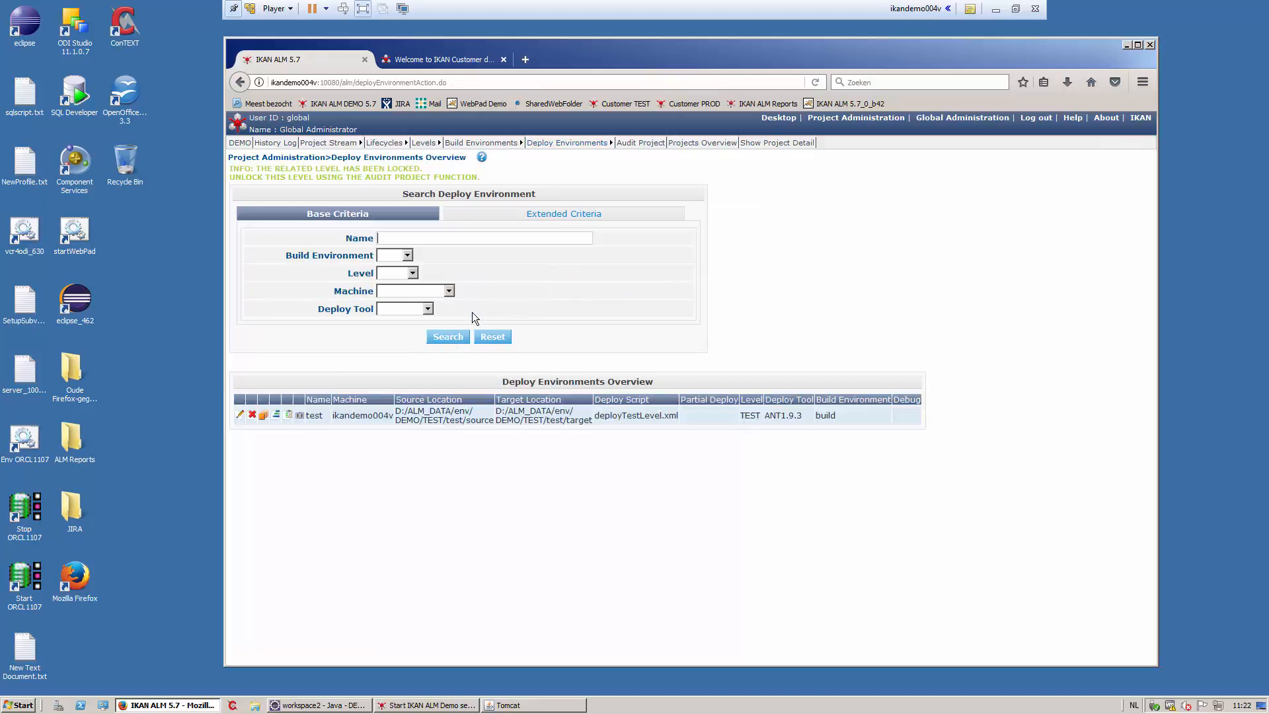
click(275, 415)
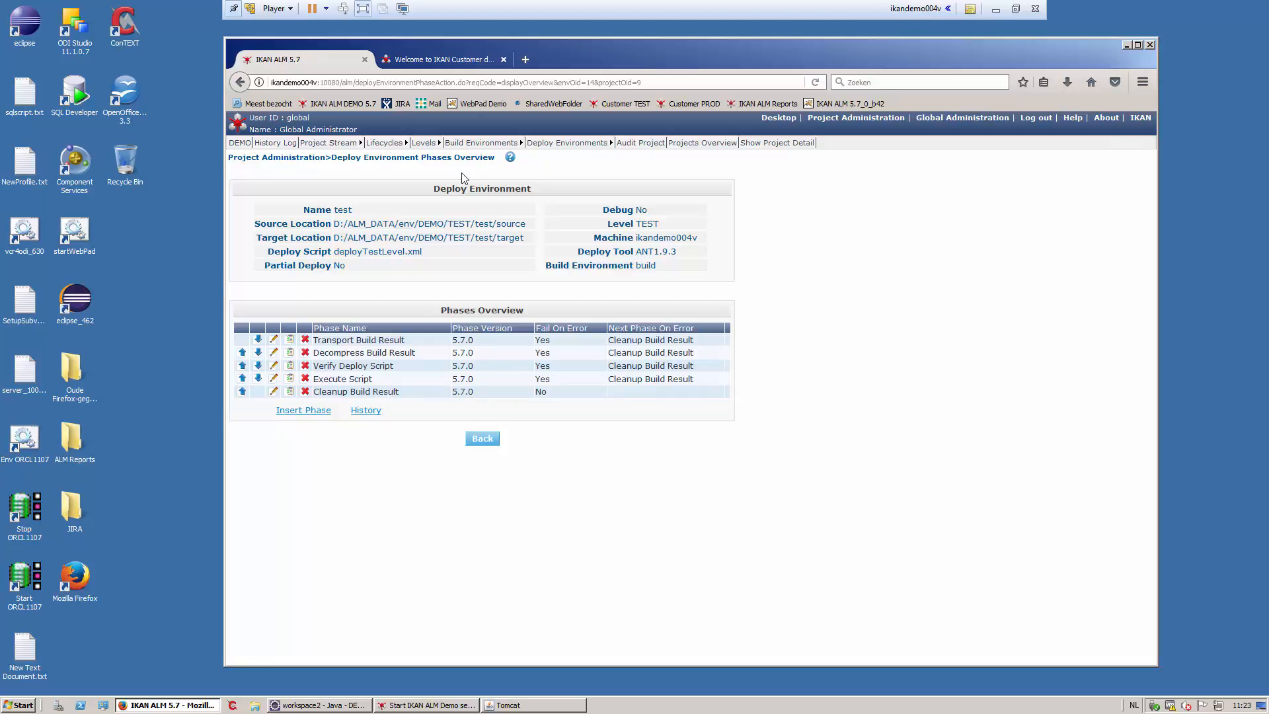
- Make ALM Administrator the TEST level's pre-approver, then audit the DEMO project configuration
mouse_move(423, 143)
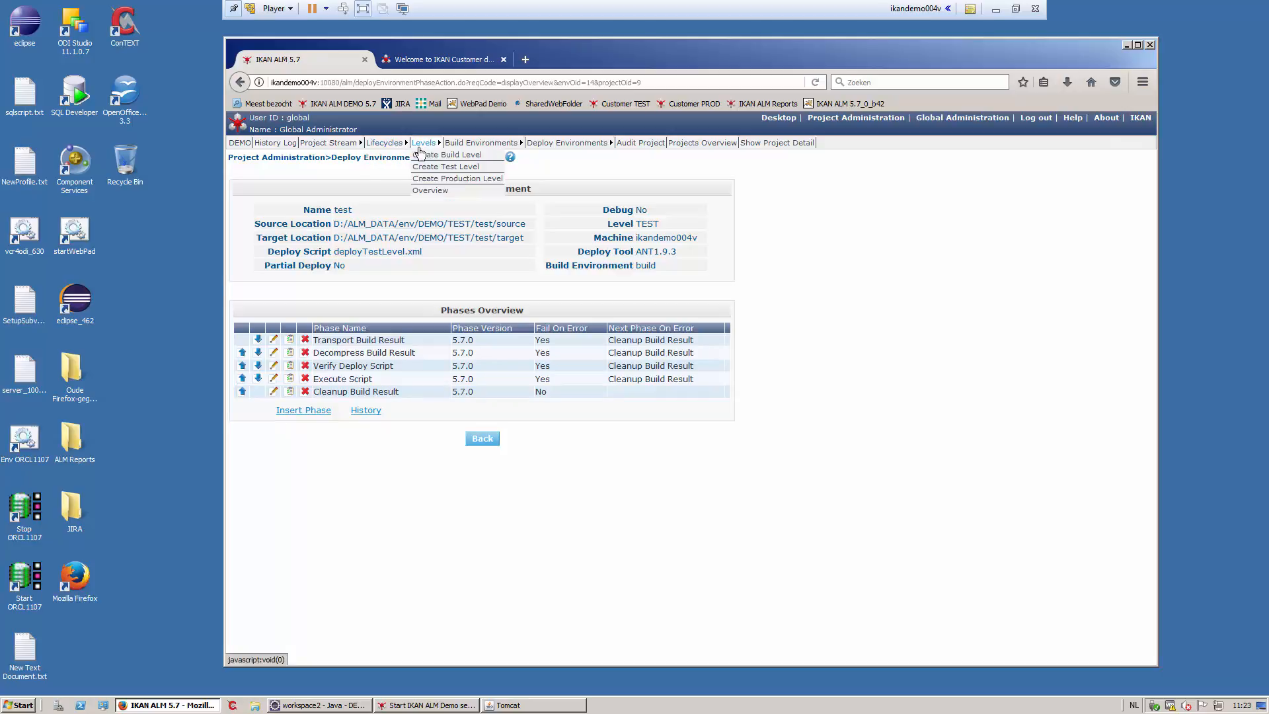
click(428, 190)
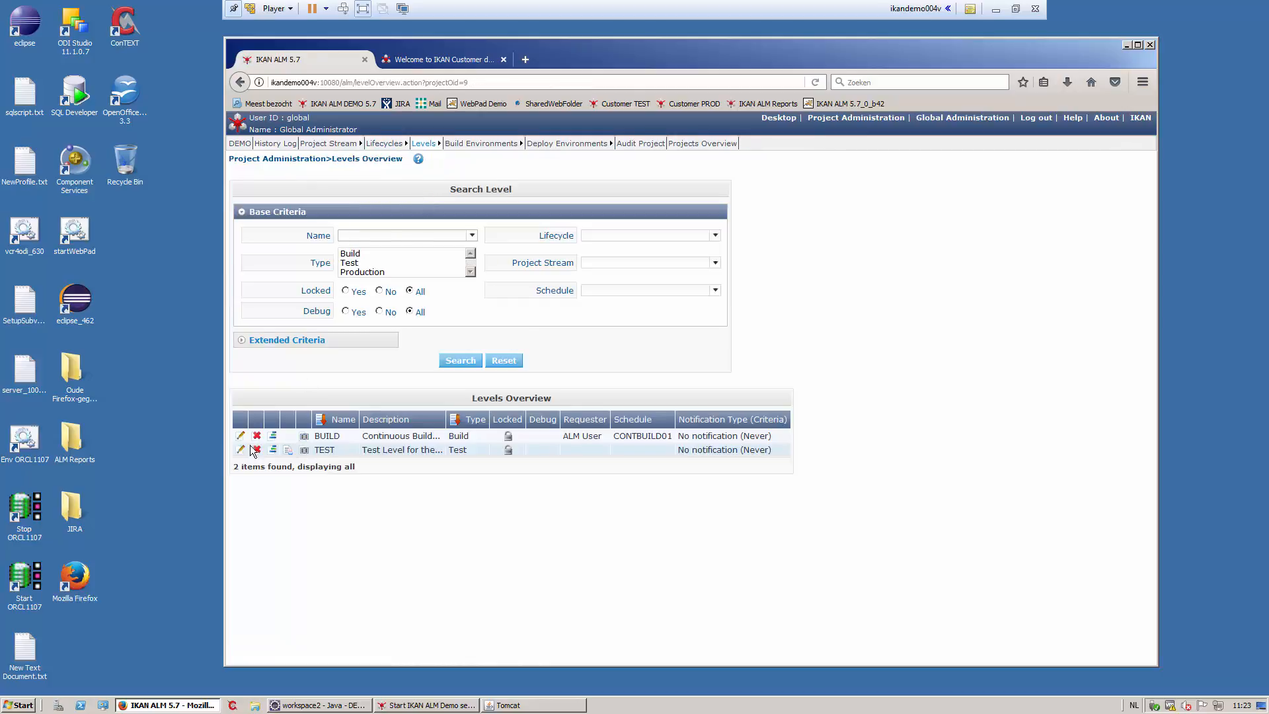
click(240, 450)
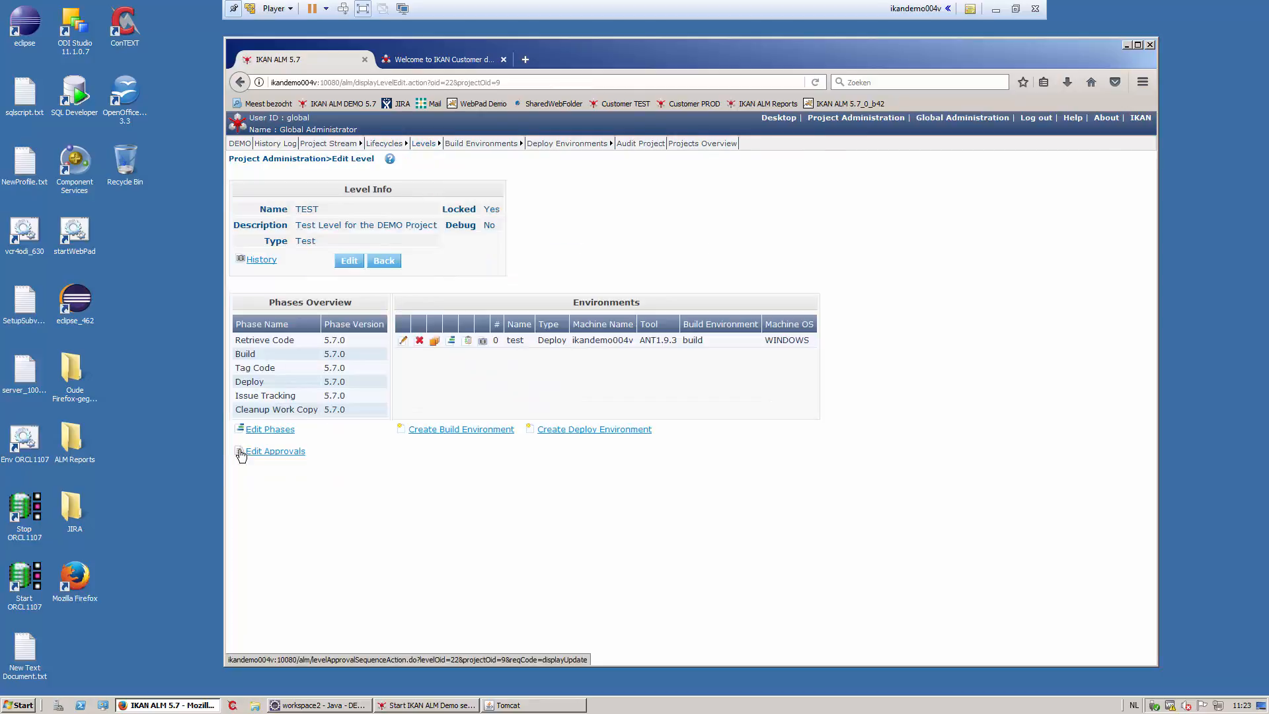
click(267, 456)
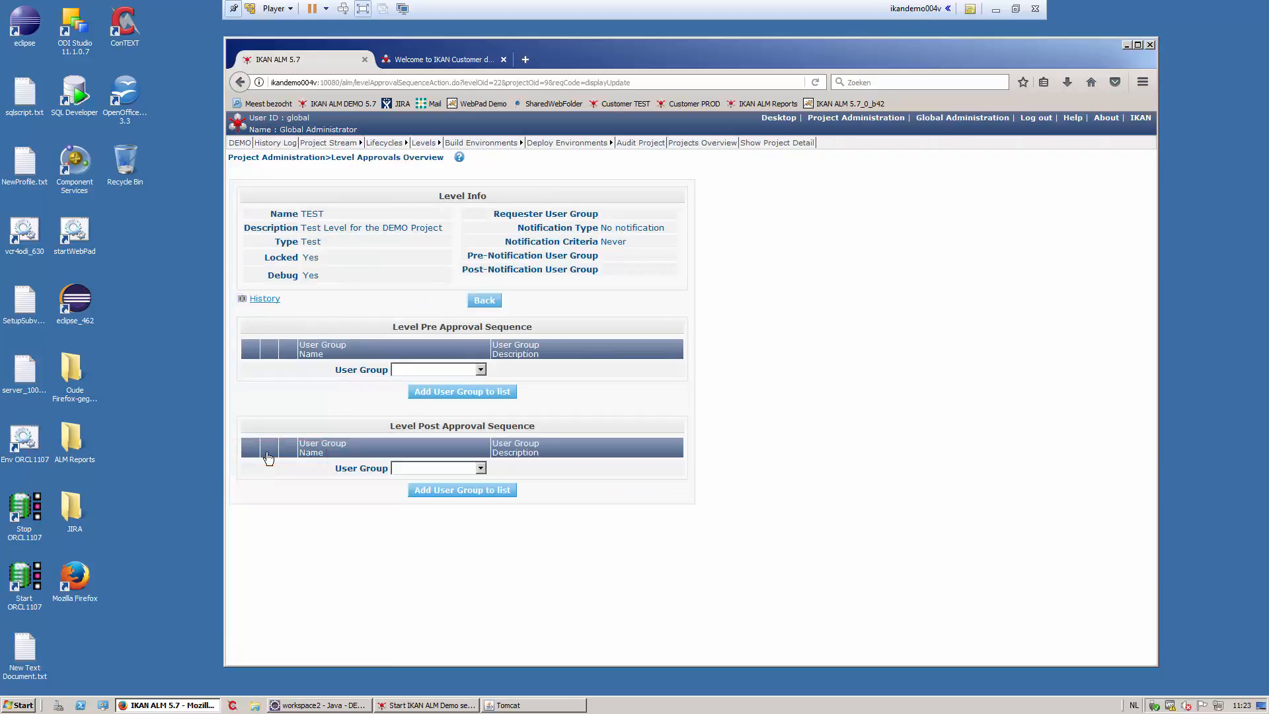
click(481, 370)
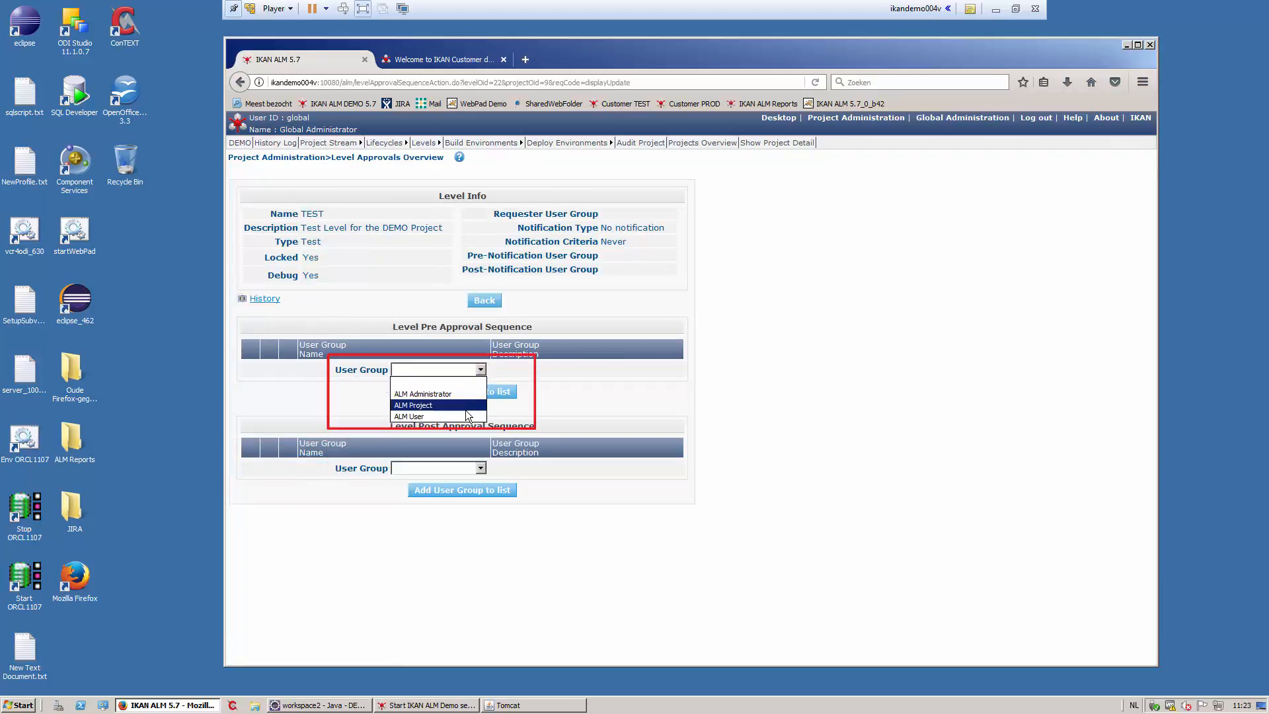
click(465, 396)
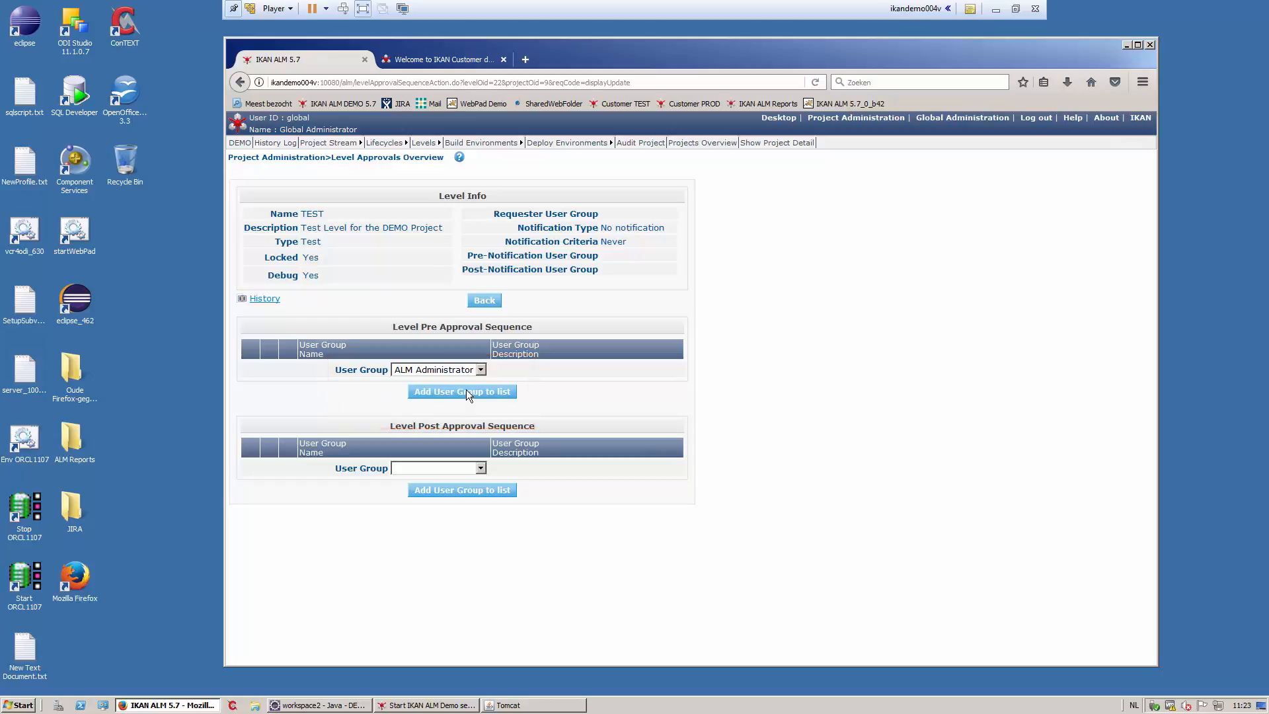
click(465, 391)
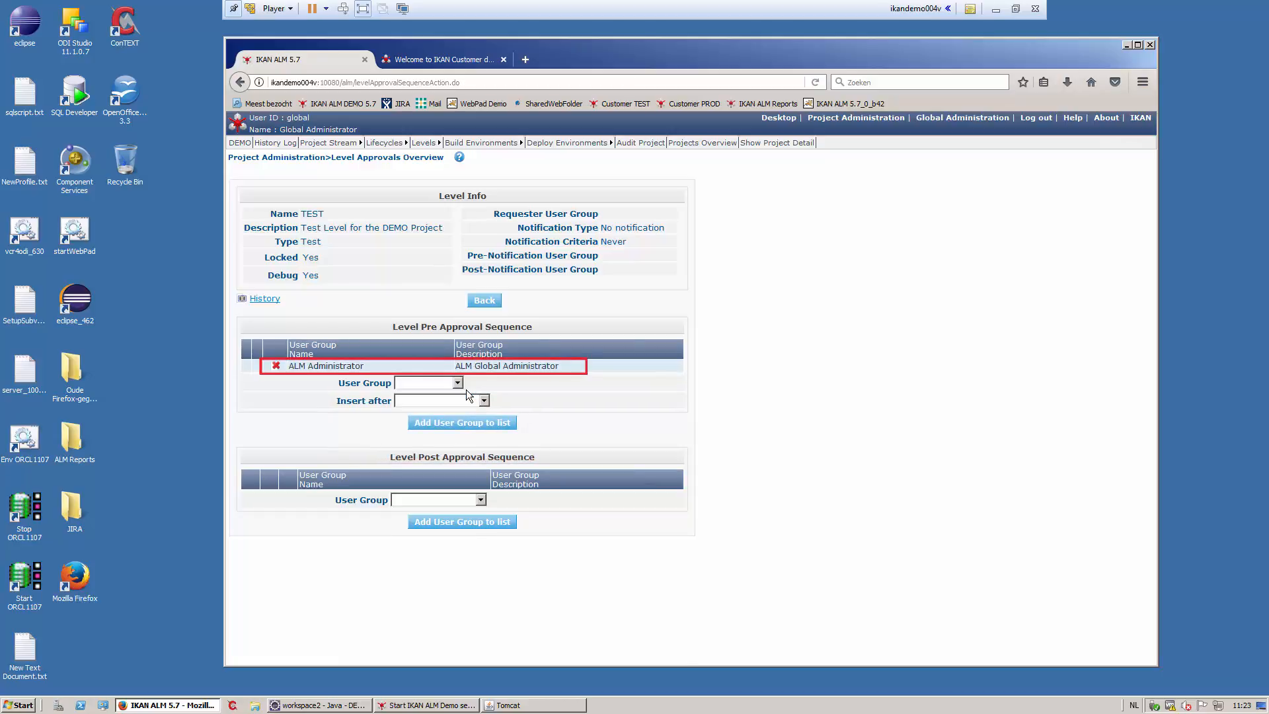
click(626, 144)
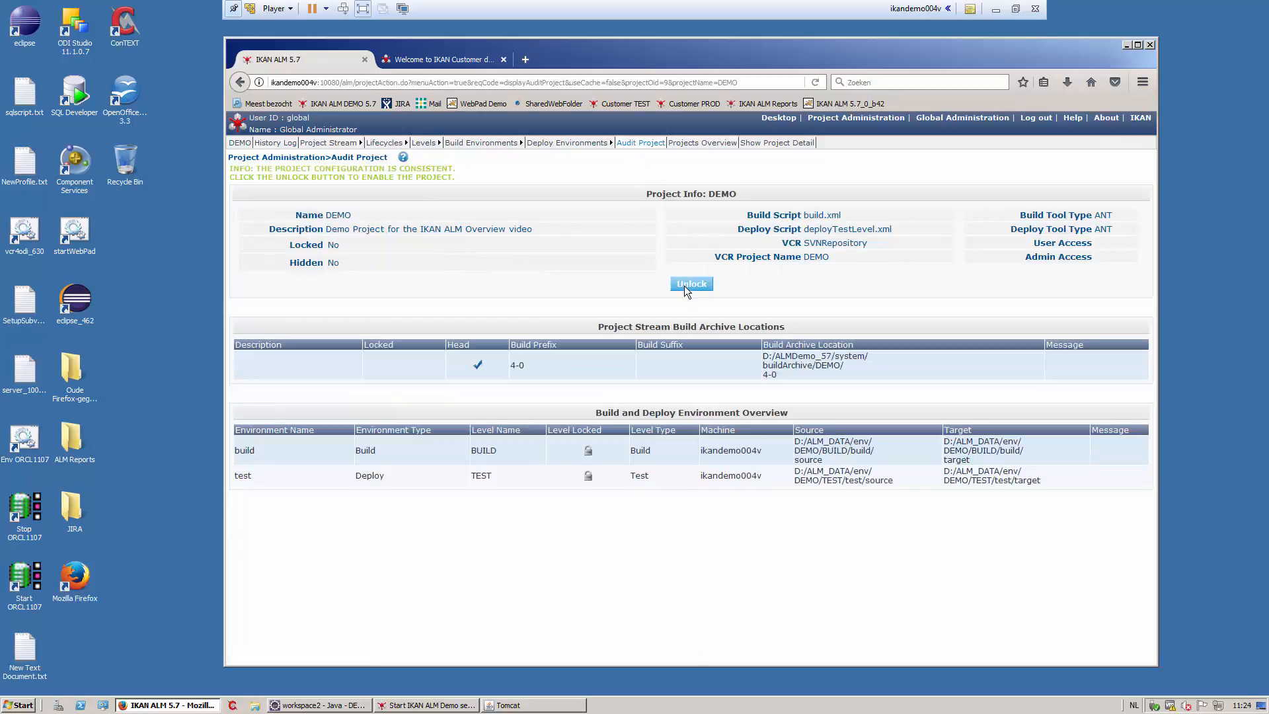
- Unlock the DEMO project and go to the Global Administration overview
click(684, 285)
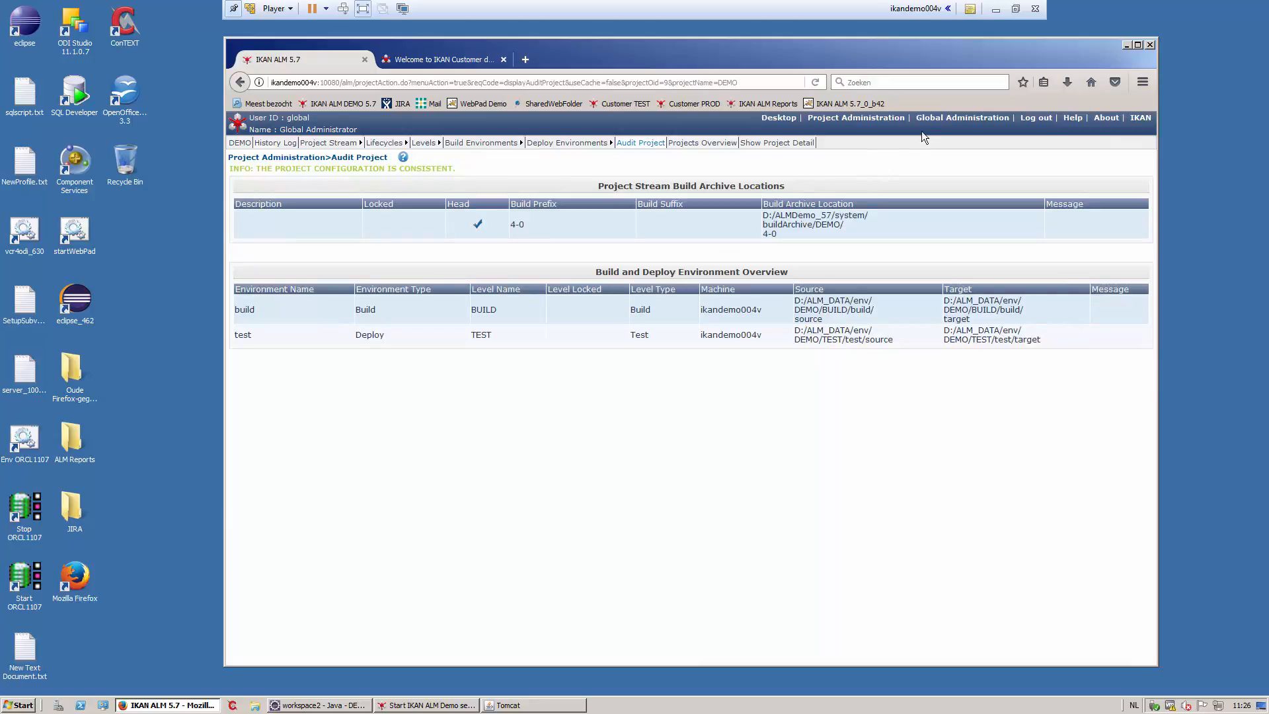
click(929, 121)
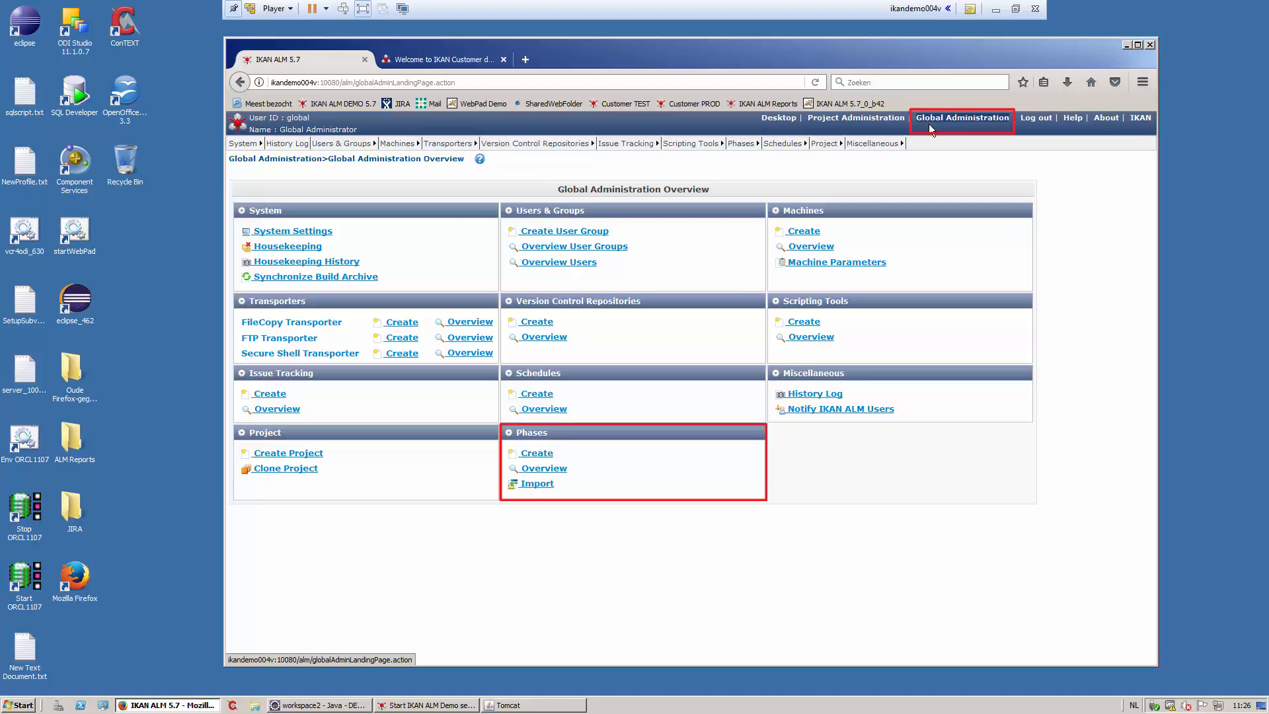
- Import the updateDB-1.0.1.1 jar as the Update DB phase
click(548, 487)
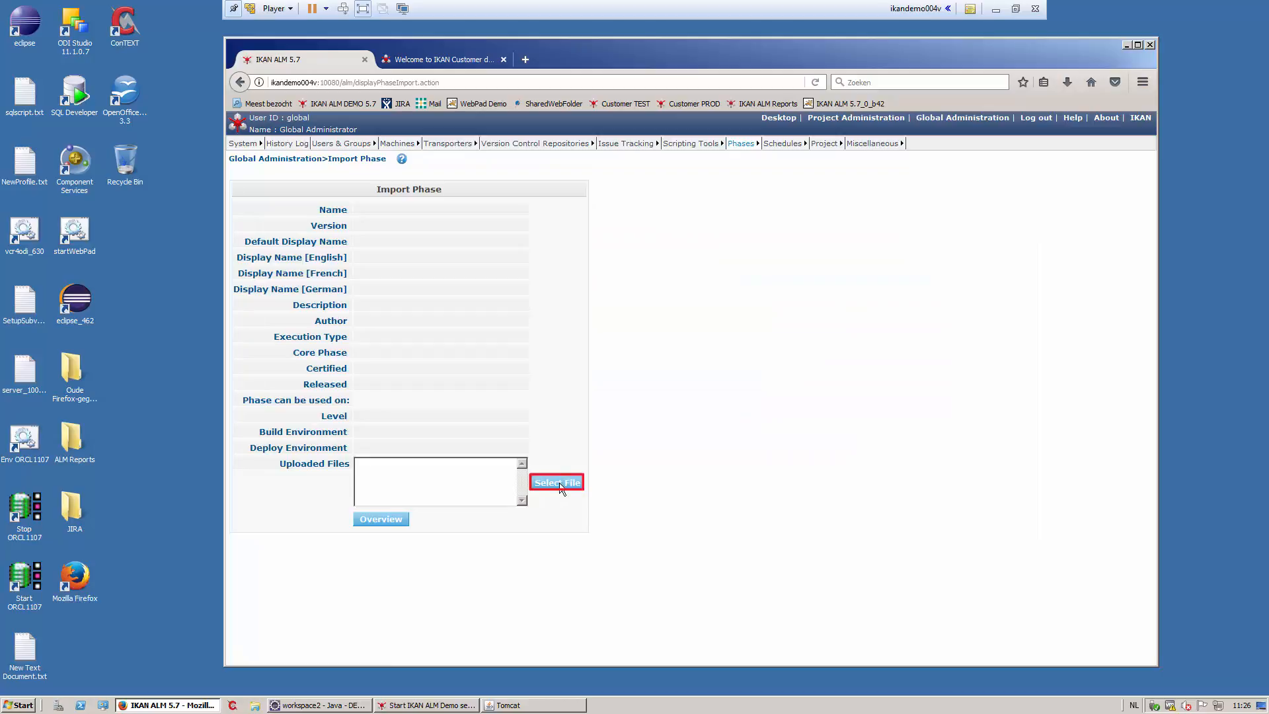
click(559, 483)
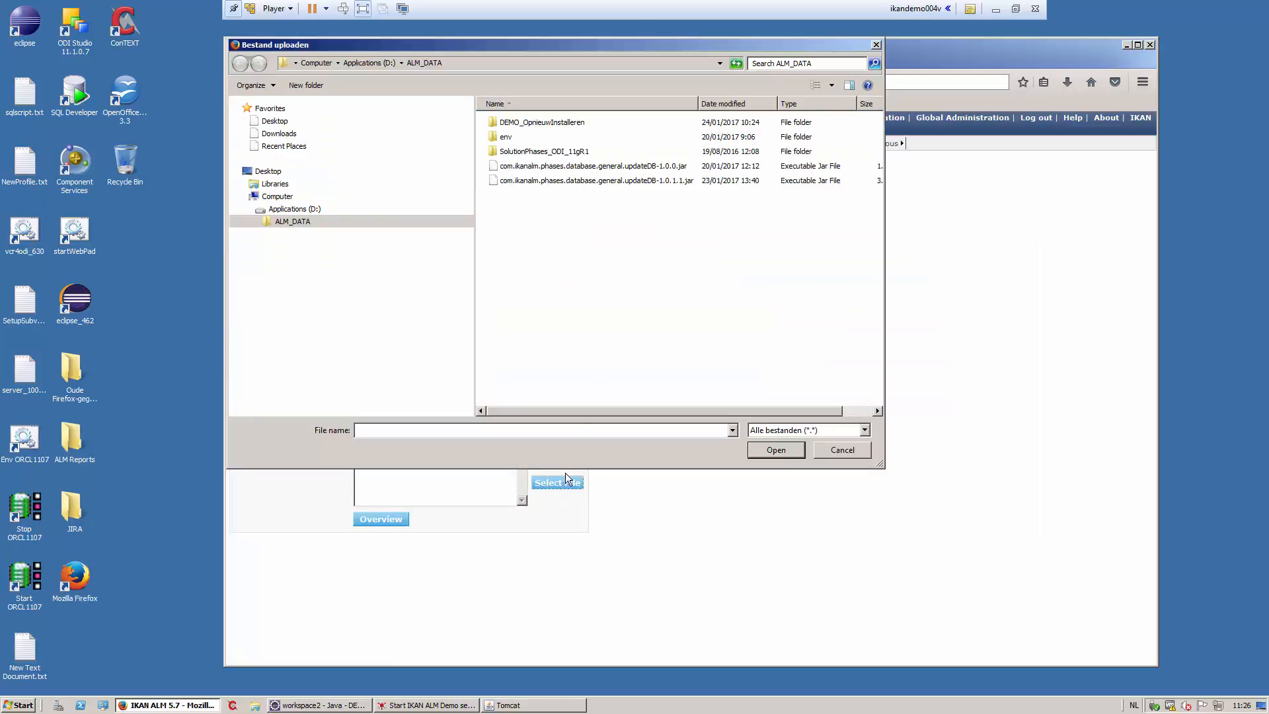
double_click(626, 181)
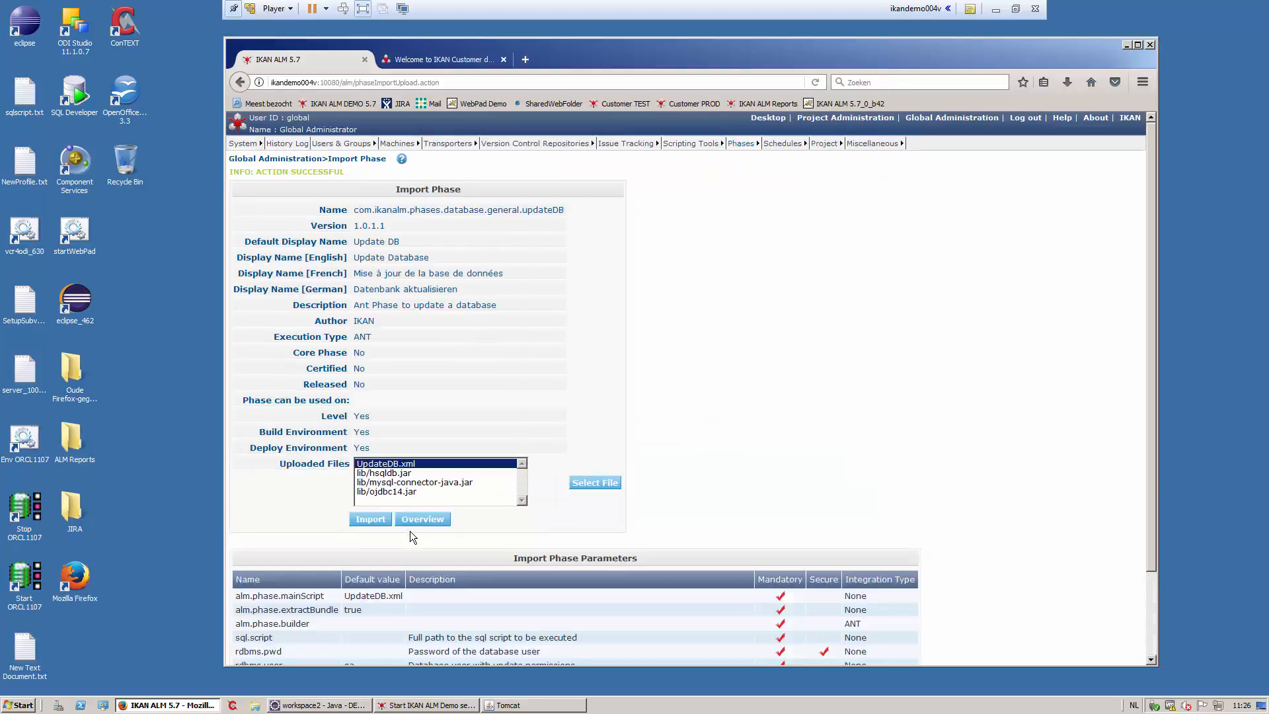
click(371, 519)
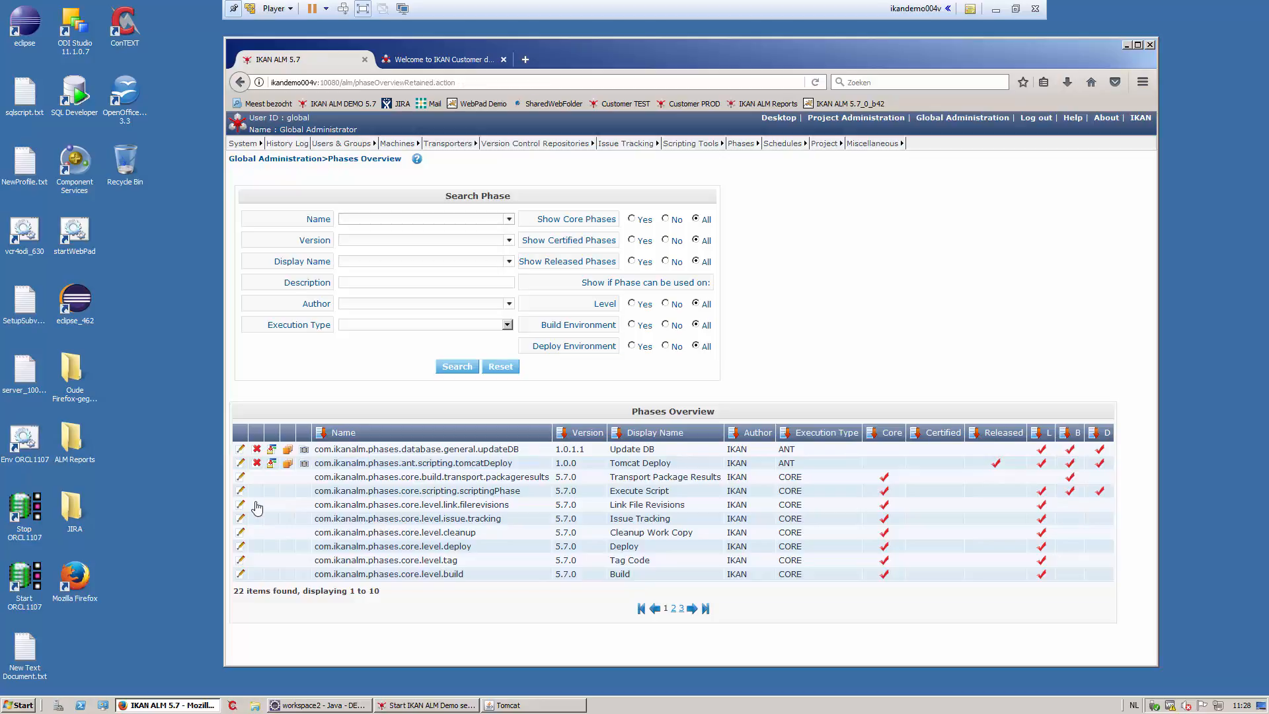
- Review the Update DB and Tomcat Deploy phase parameters sorted by name
click(240, 451)
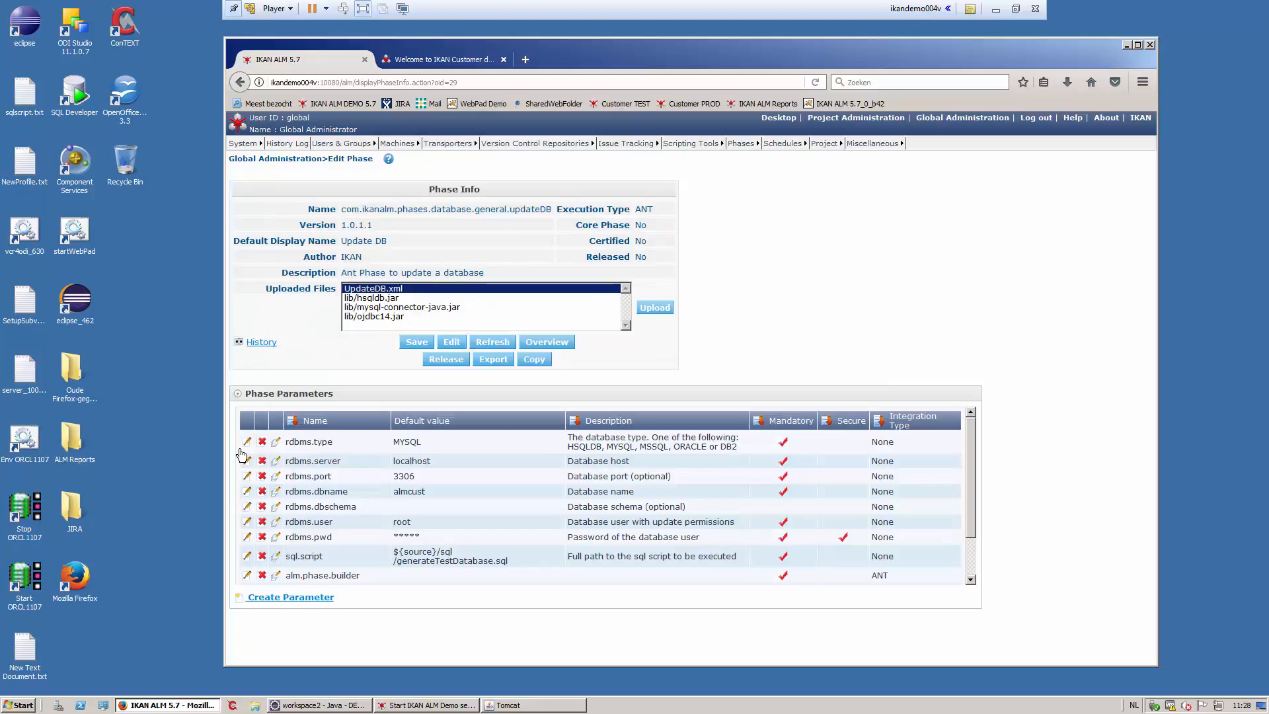
click(317, 425)
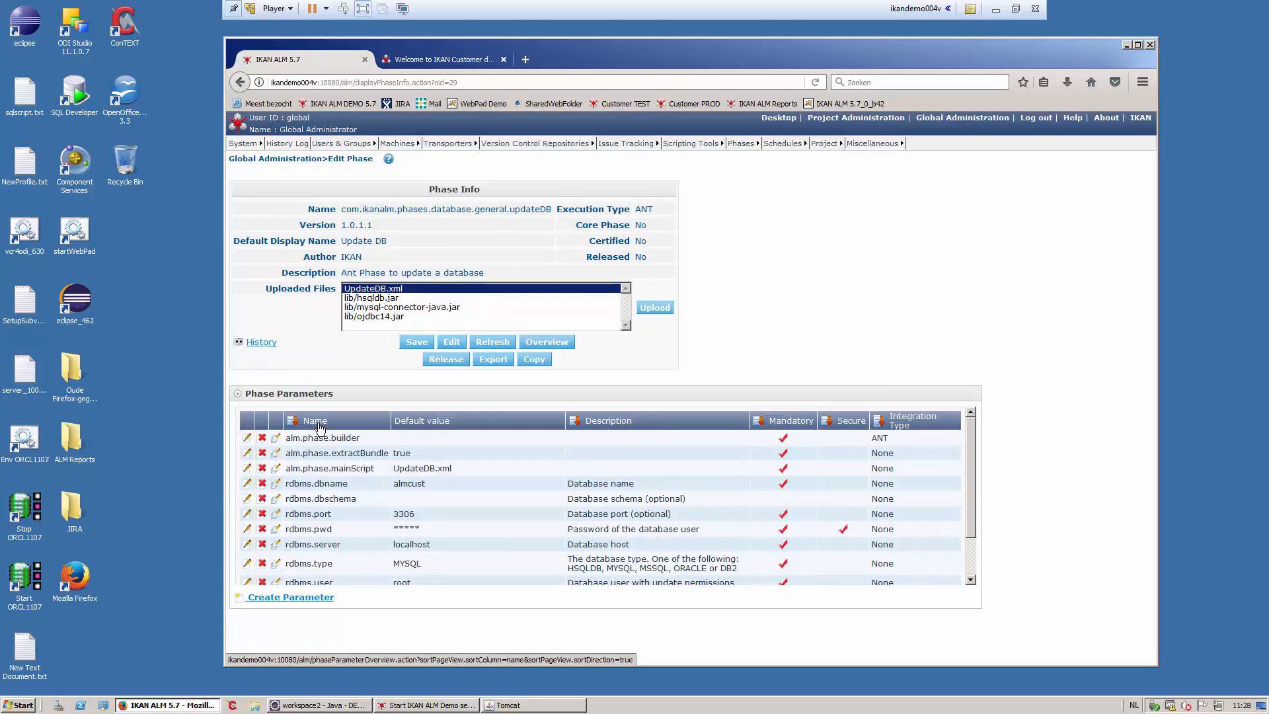
click(540, 344)
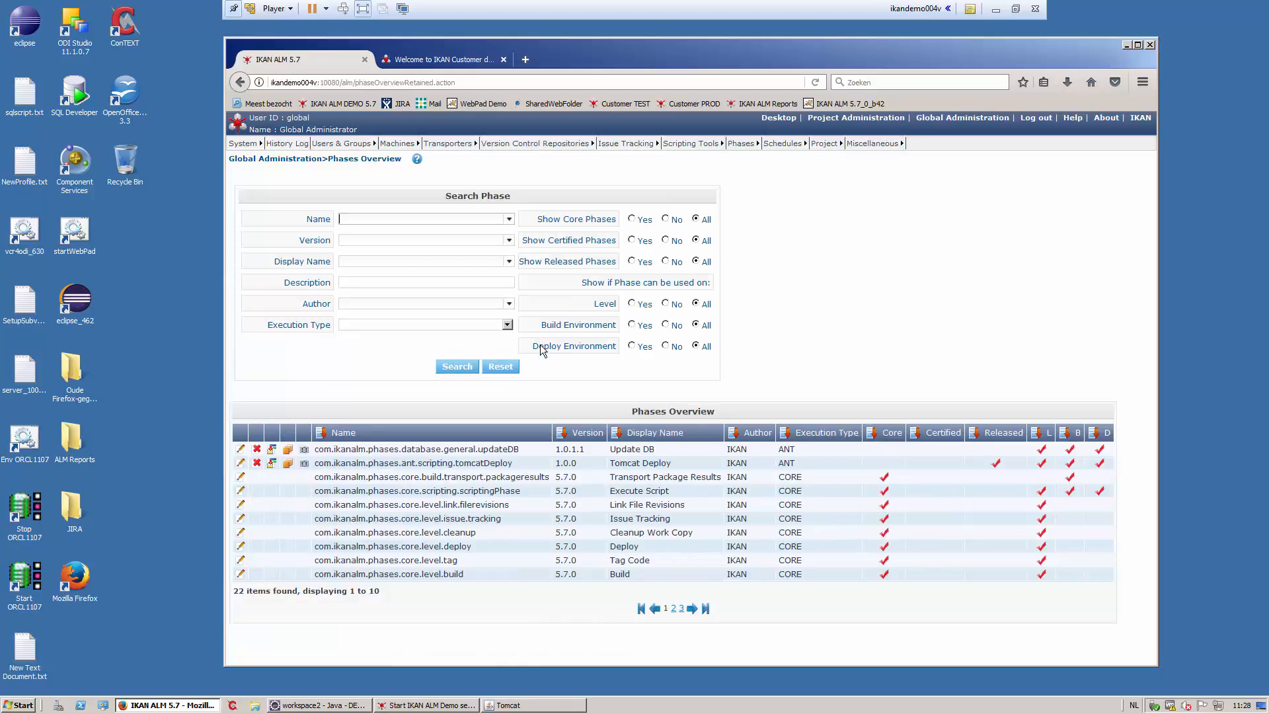
click(241, 465)
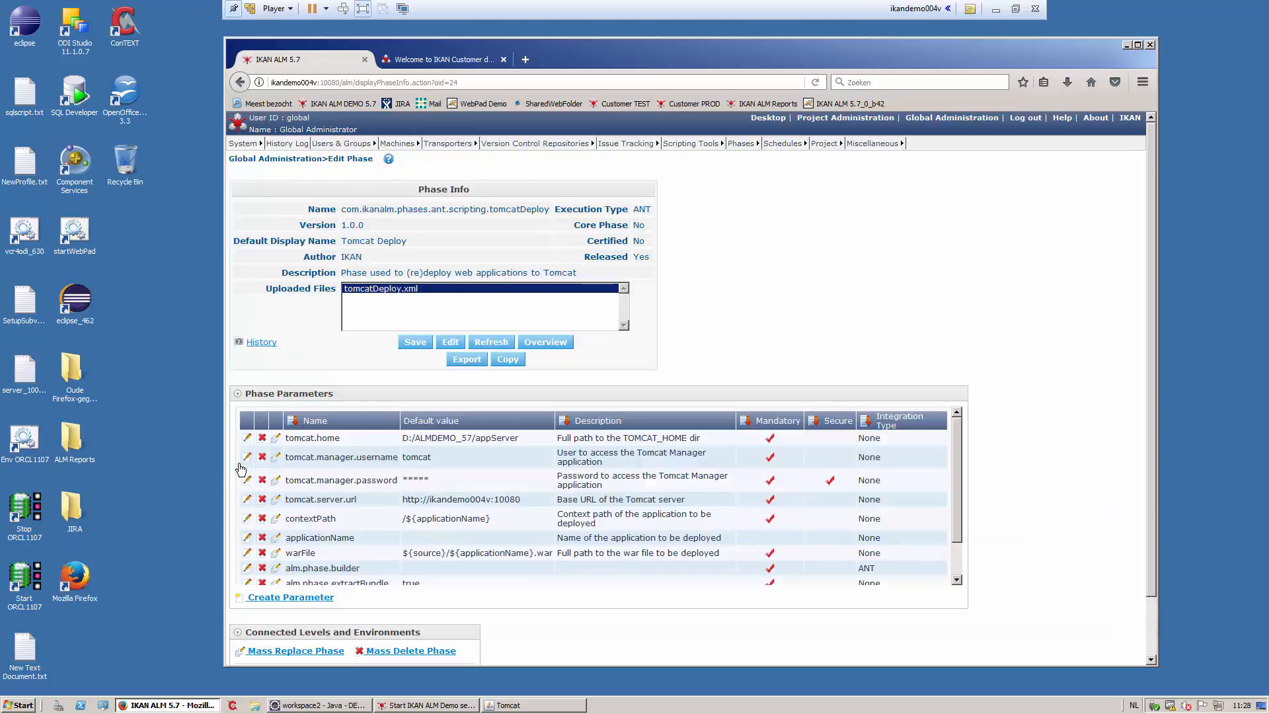
click(315, 423)
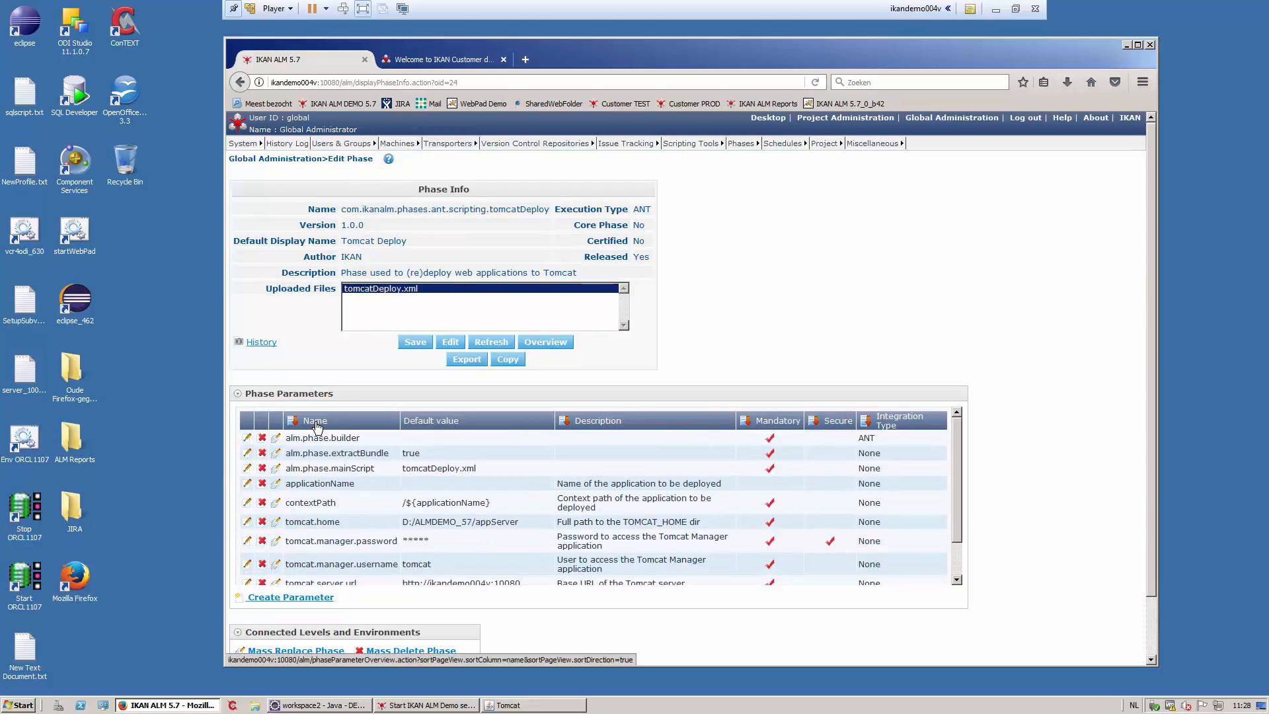
click(841, 123)
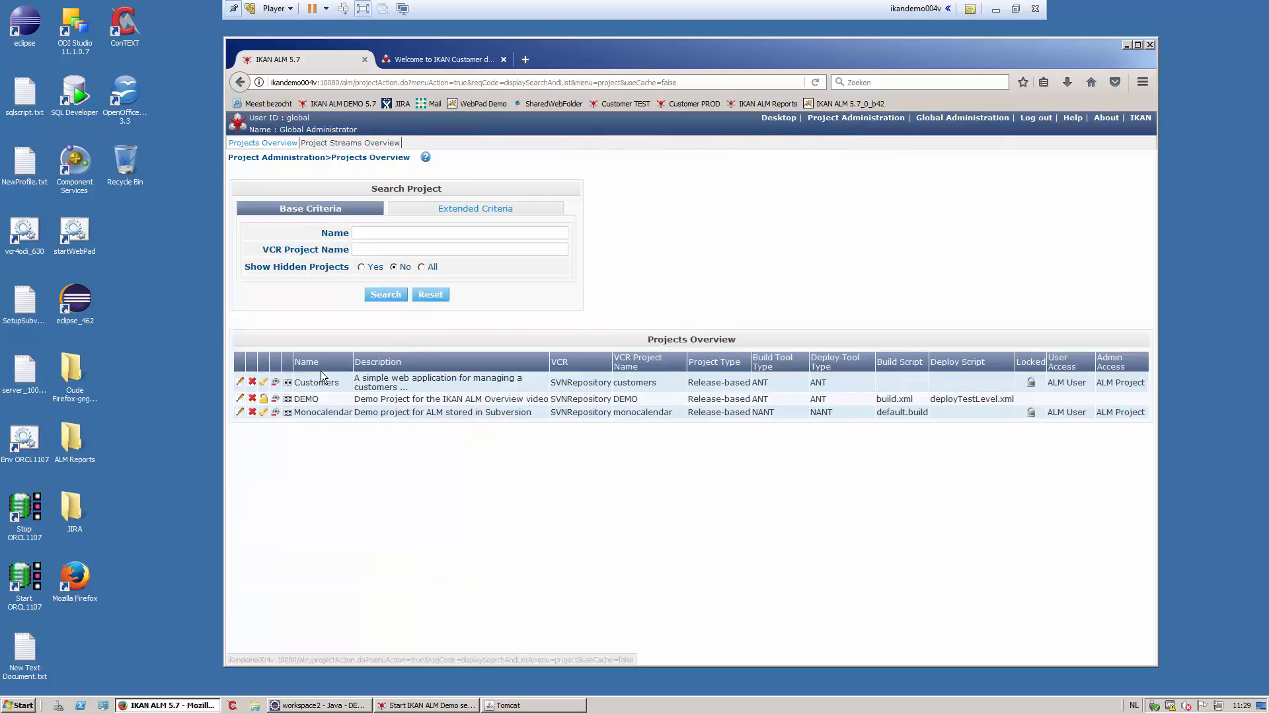
- Insert Update Database at position 5 in DEMO's test environment, errors going to Cleanup Build Result
click(241, 401)
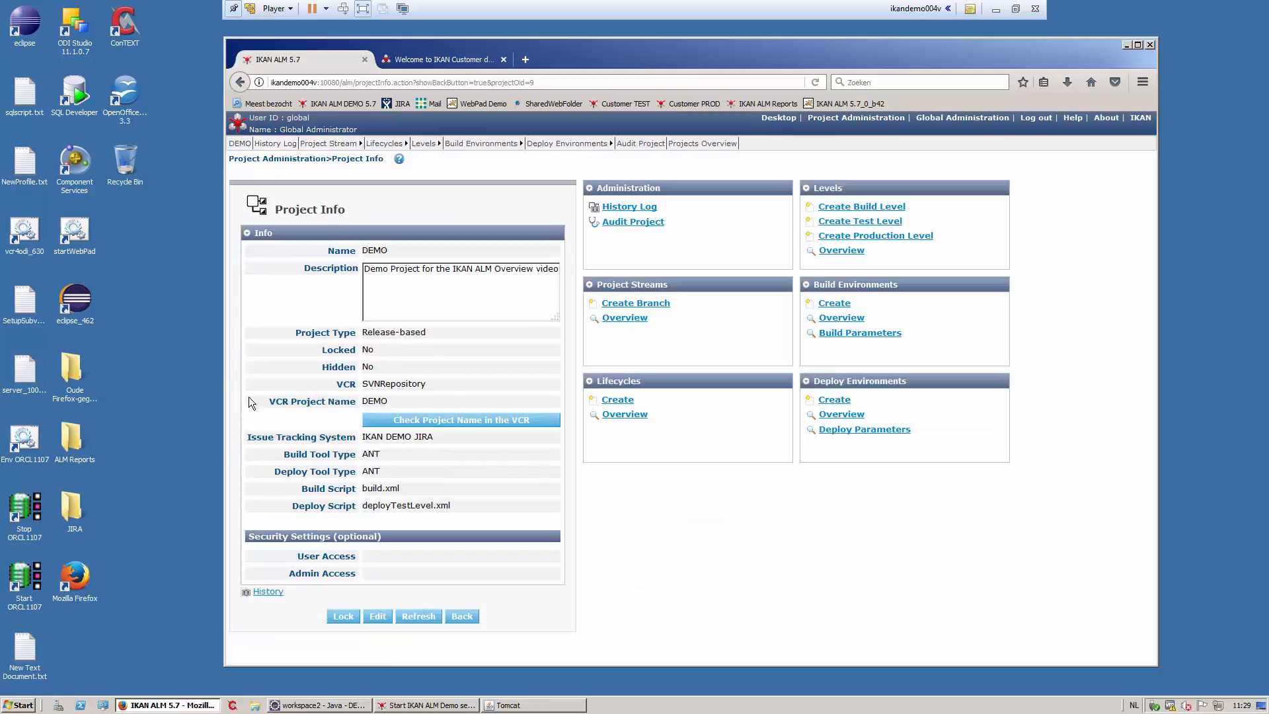
mouse_move(566, 143)
click(569, 168)
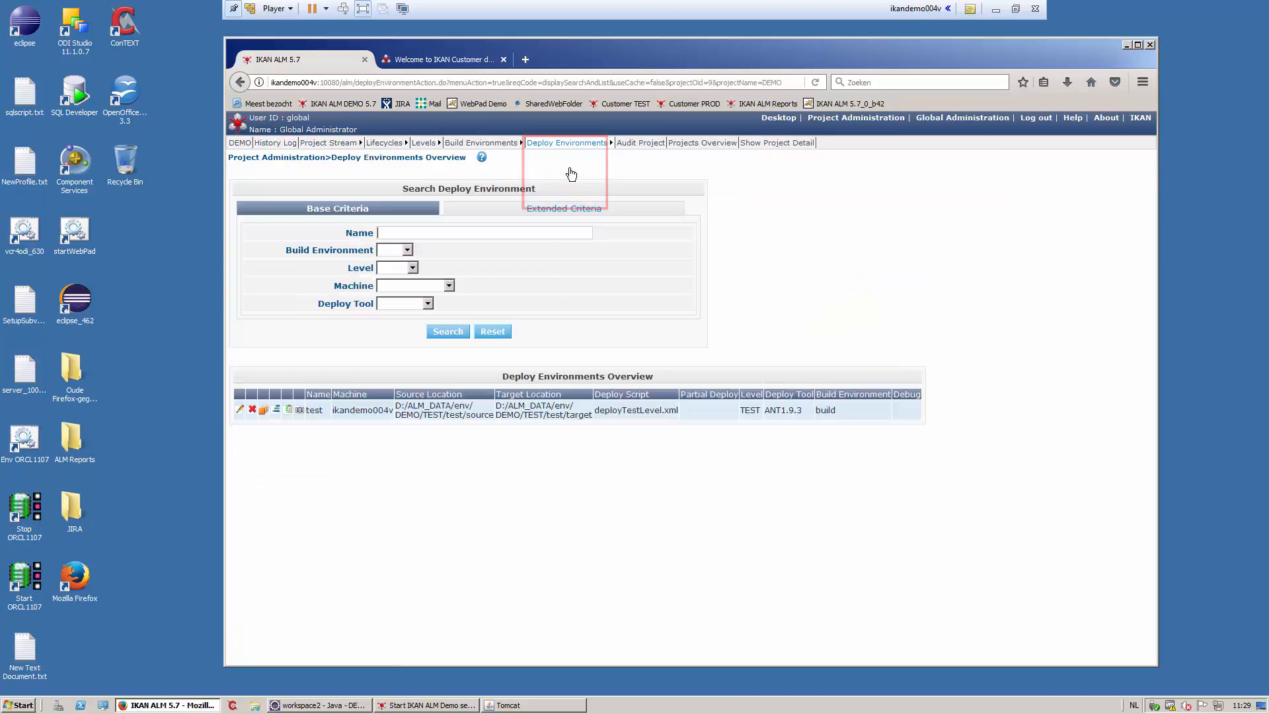
click(276, 409)
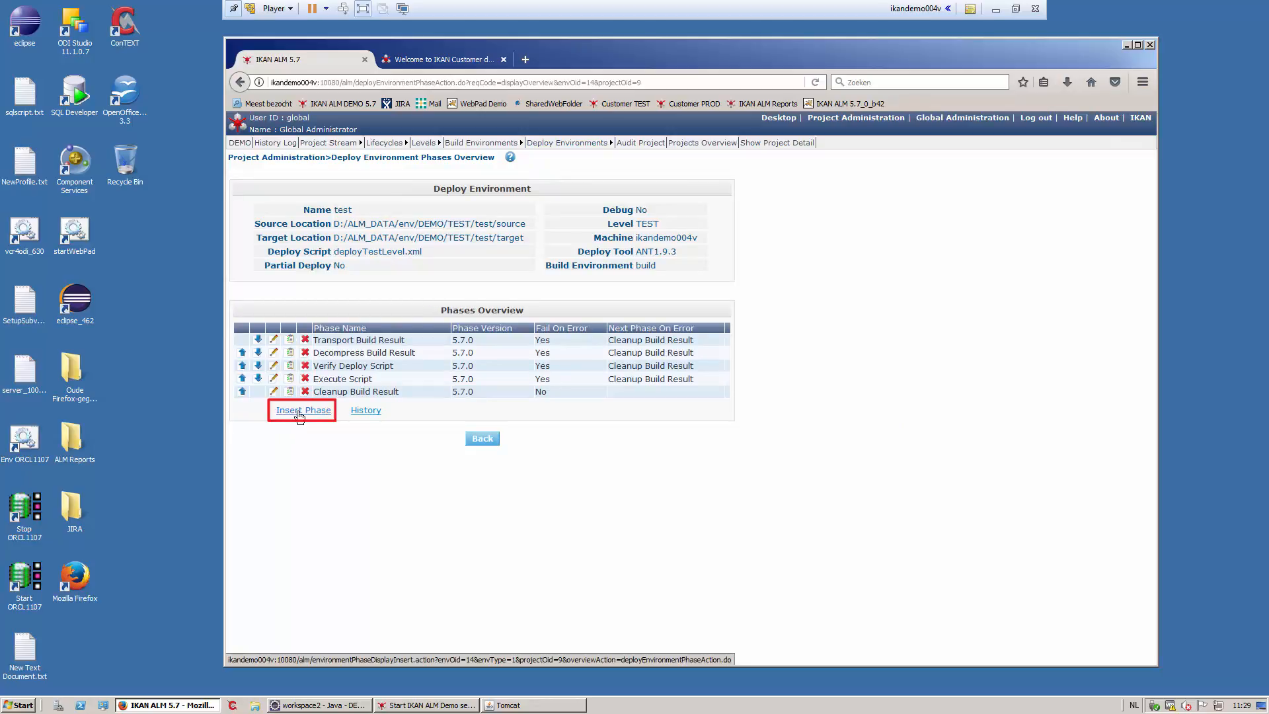
click(298, 413)
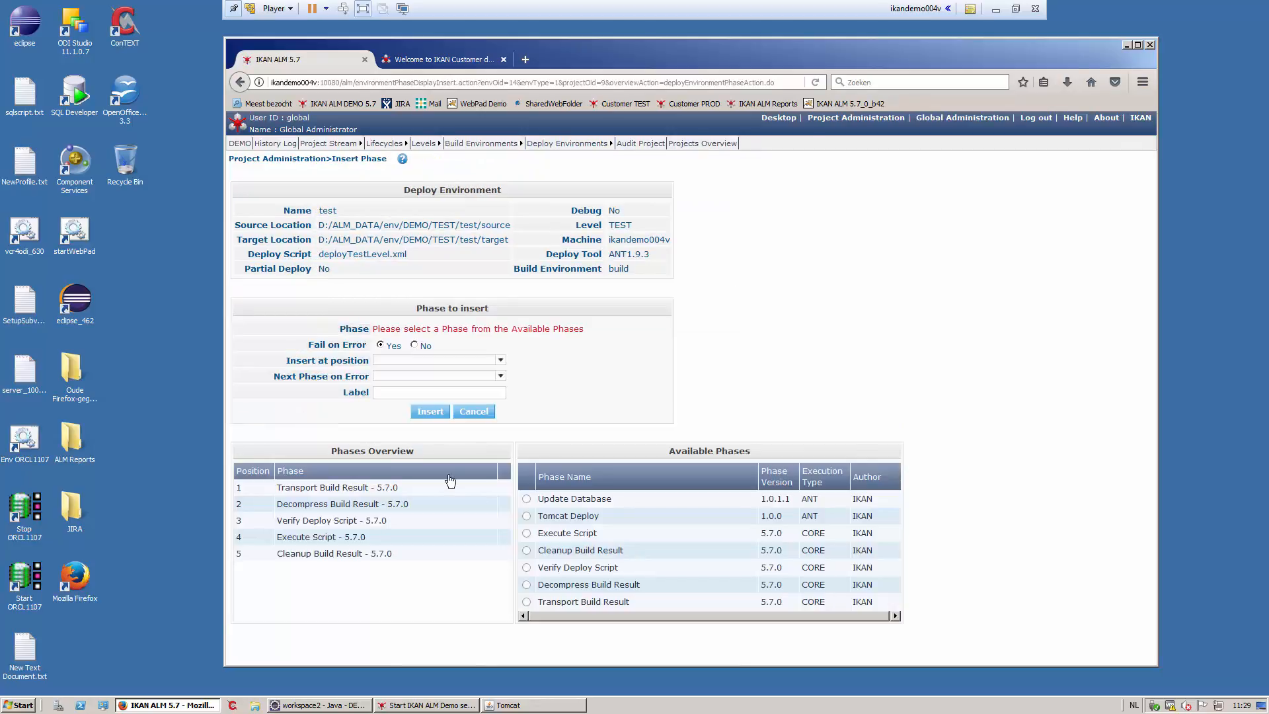
click(526, 500)
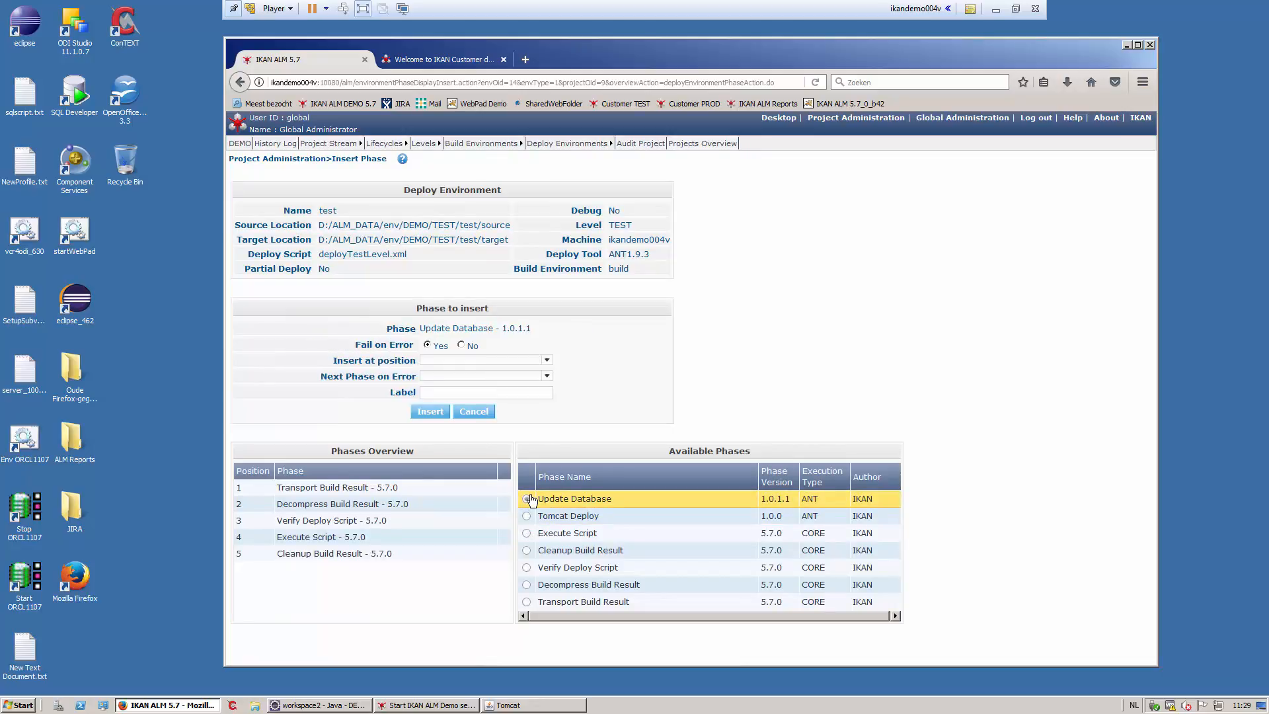
click(546, 360)
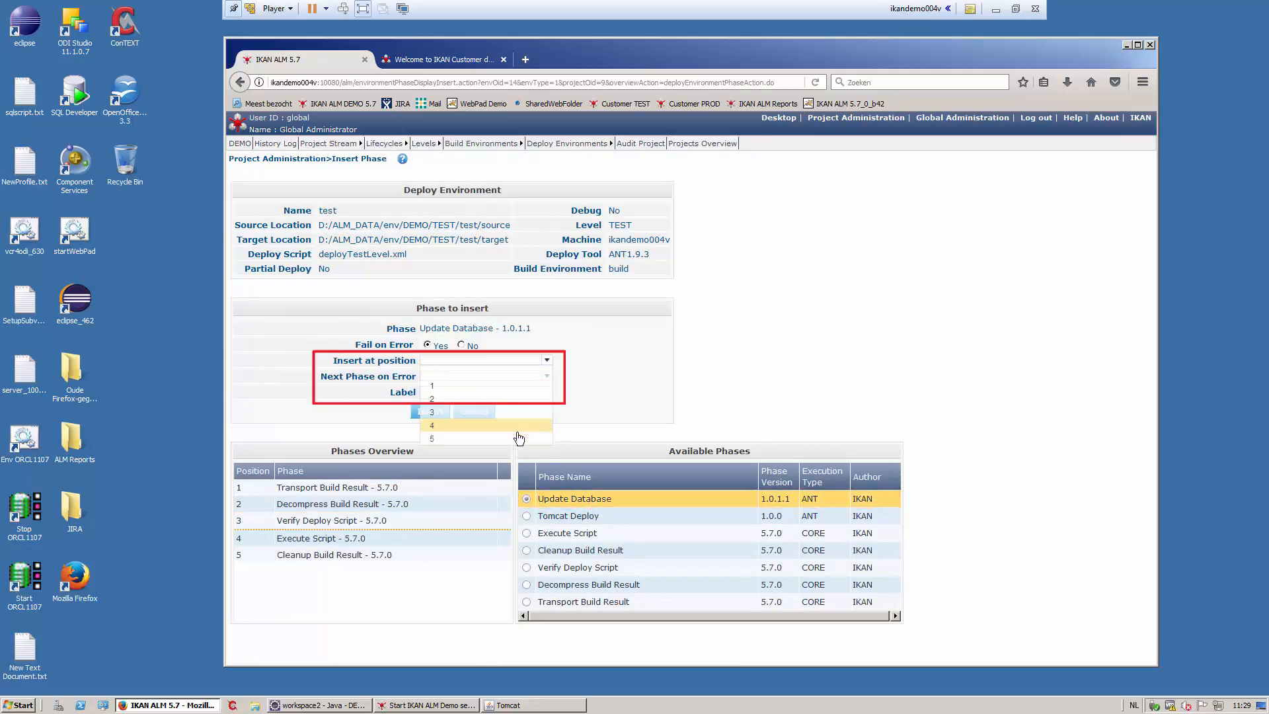
click(517, 439)
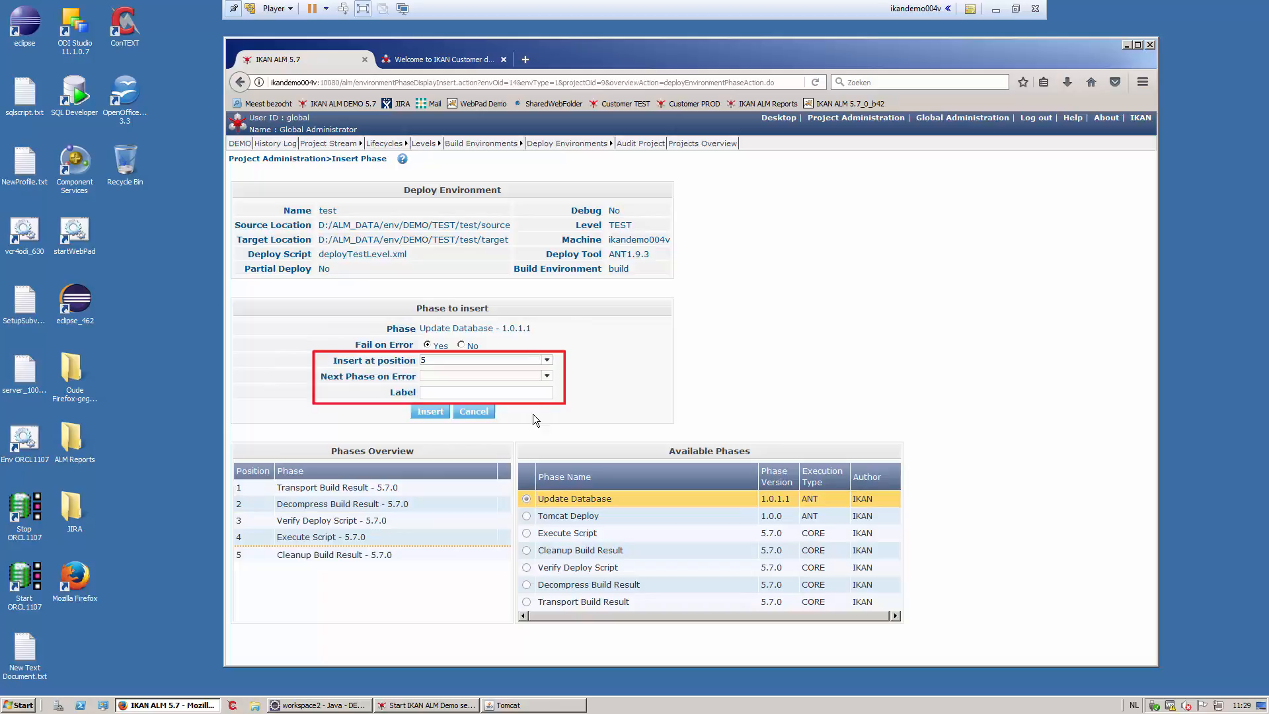
click(546, 377)
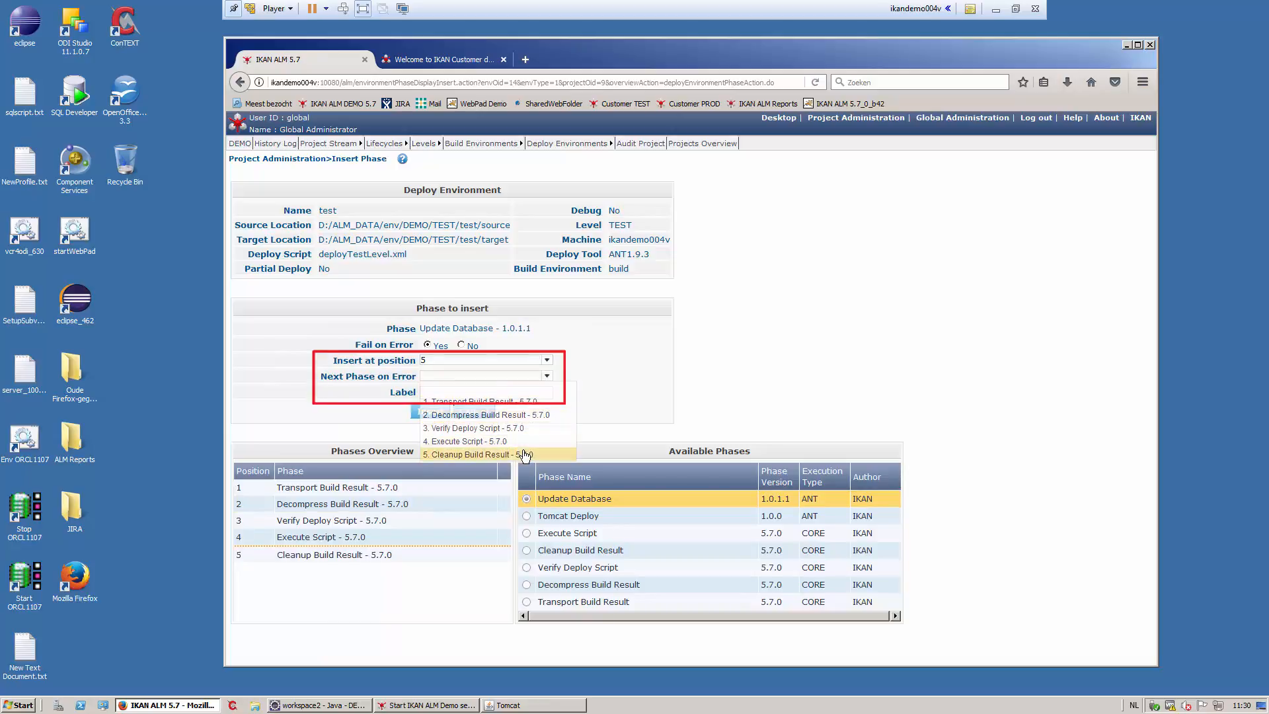
click(502, 461)
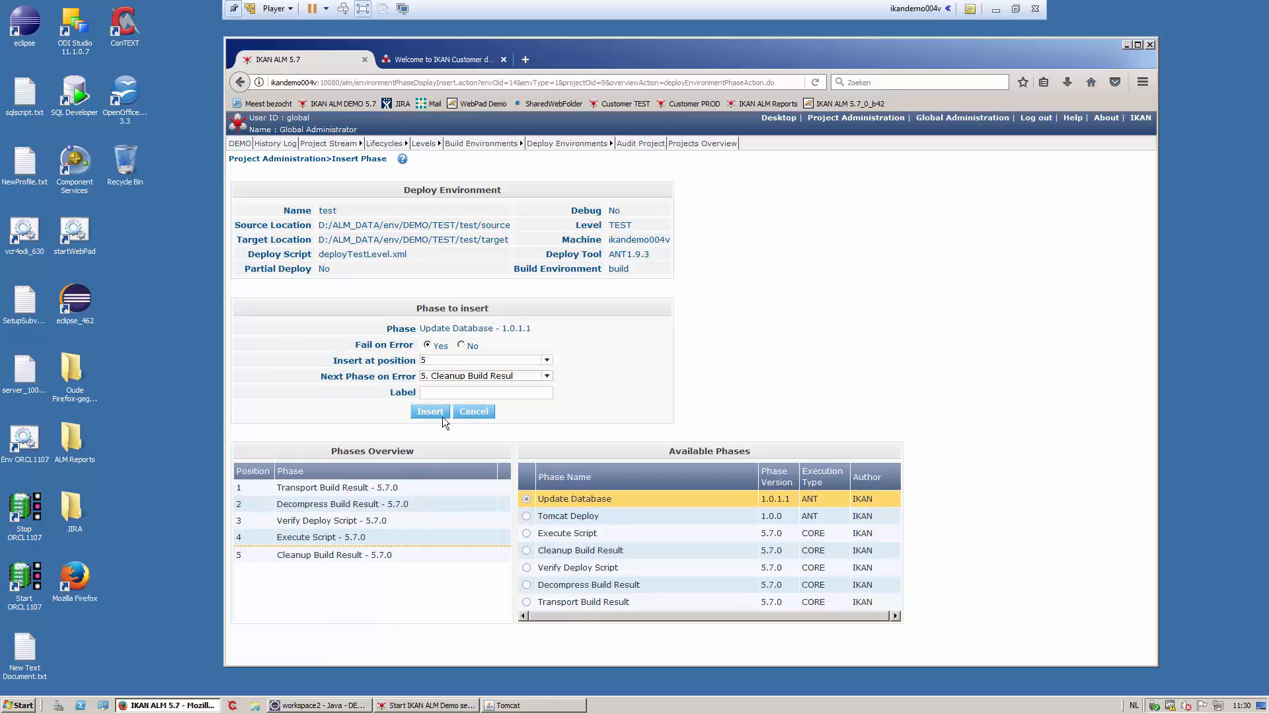
click(440, 415)
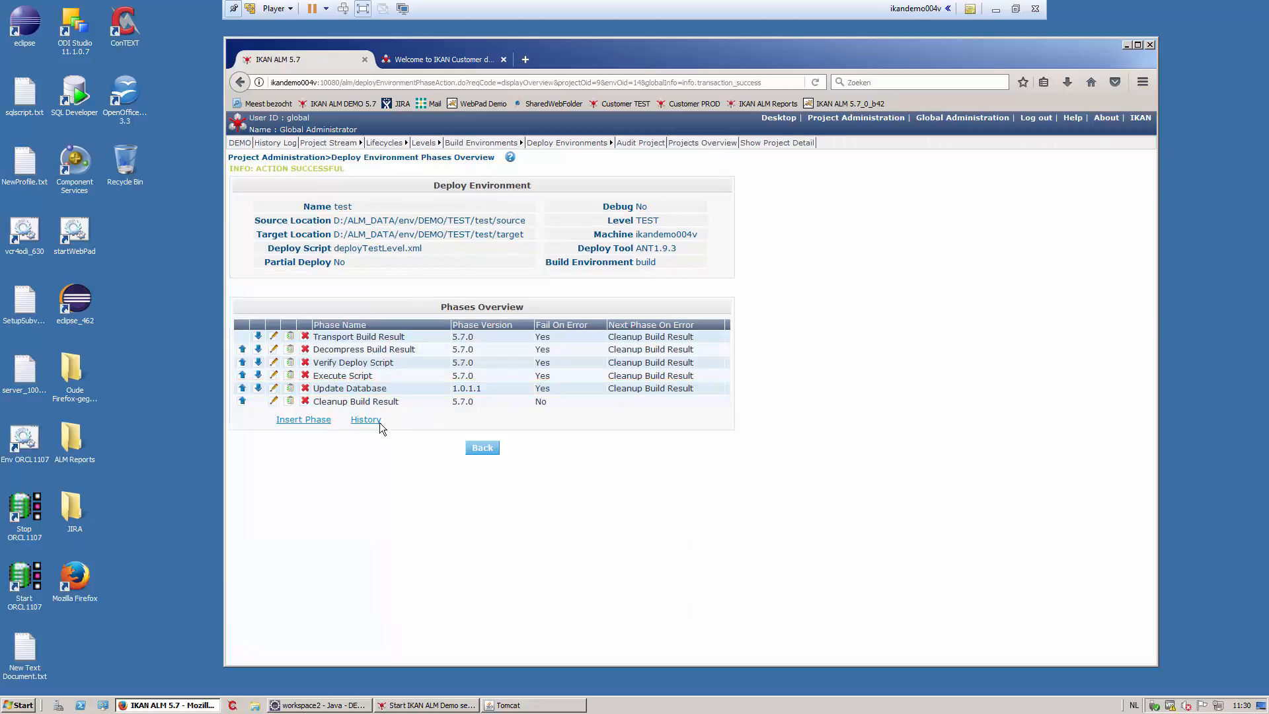
- Insert Tomcat Deploy at position 6, also sending errors to Cleanup Build Result
click(317, 423)
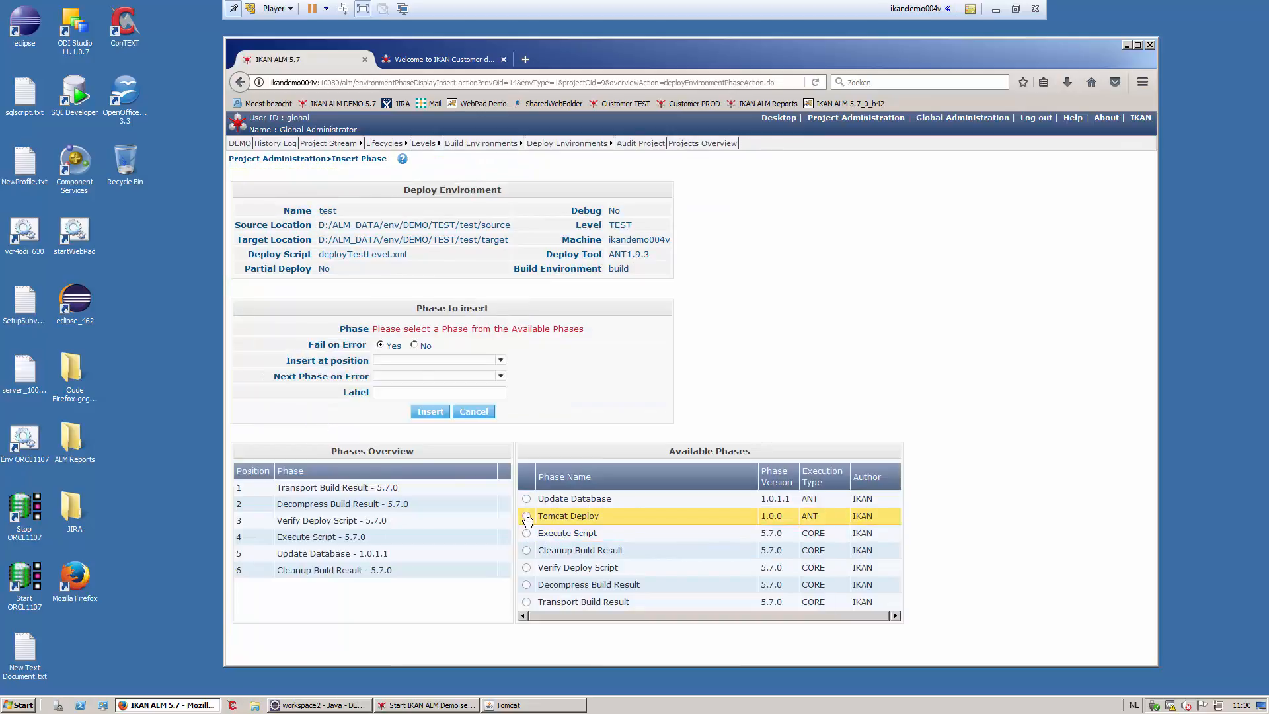
click(526, 515)
click(548, 365)
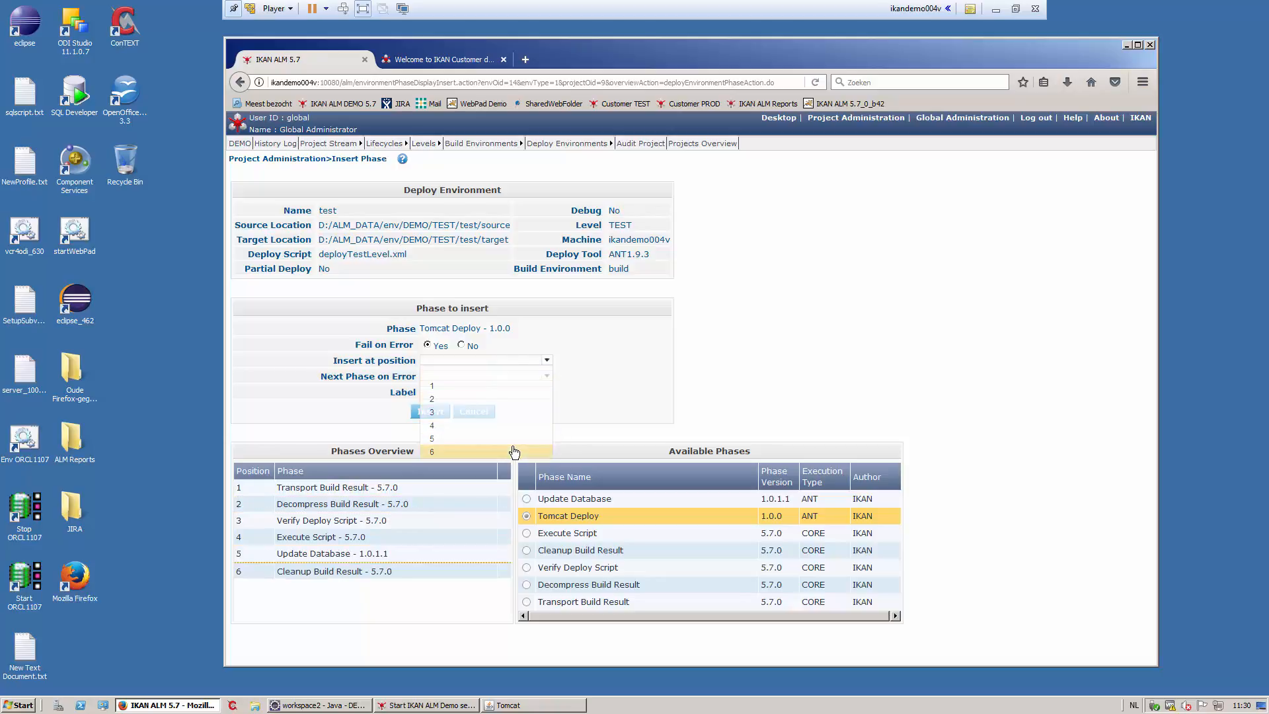
click(503, 452)
click(547, 377)
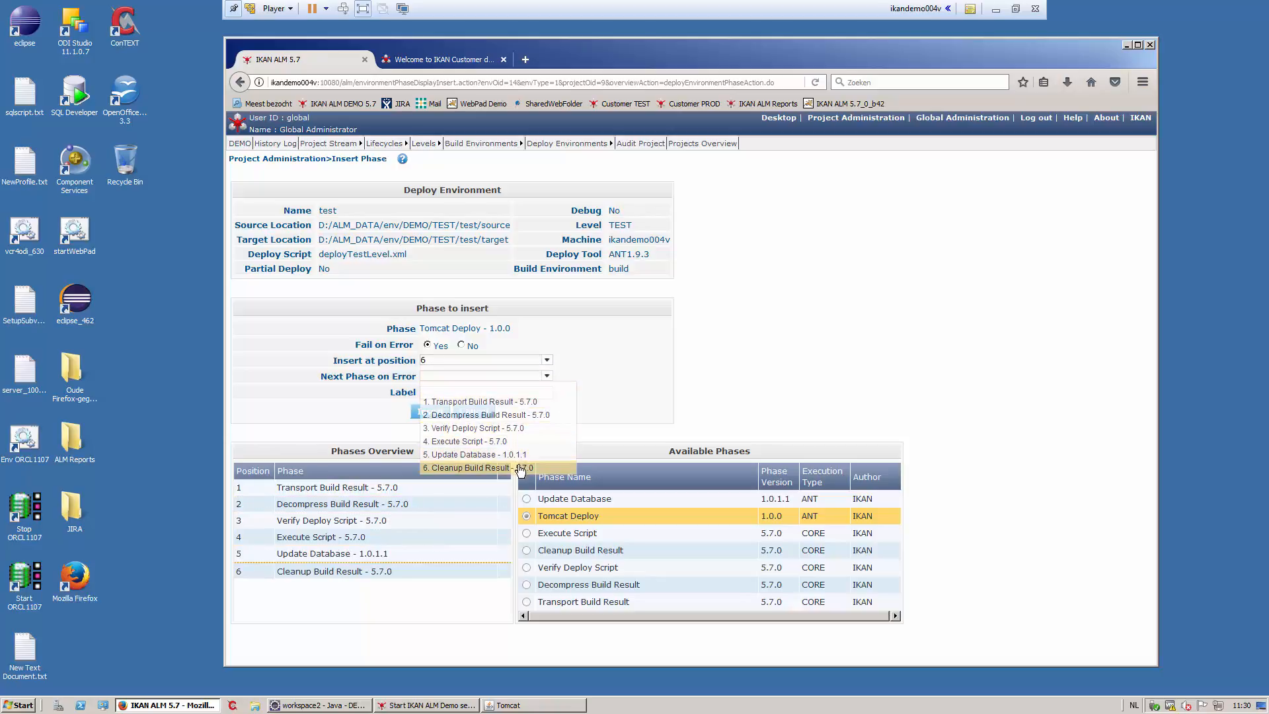
click(494, 467)
click(430, 411)
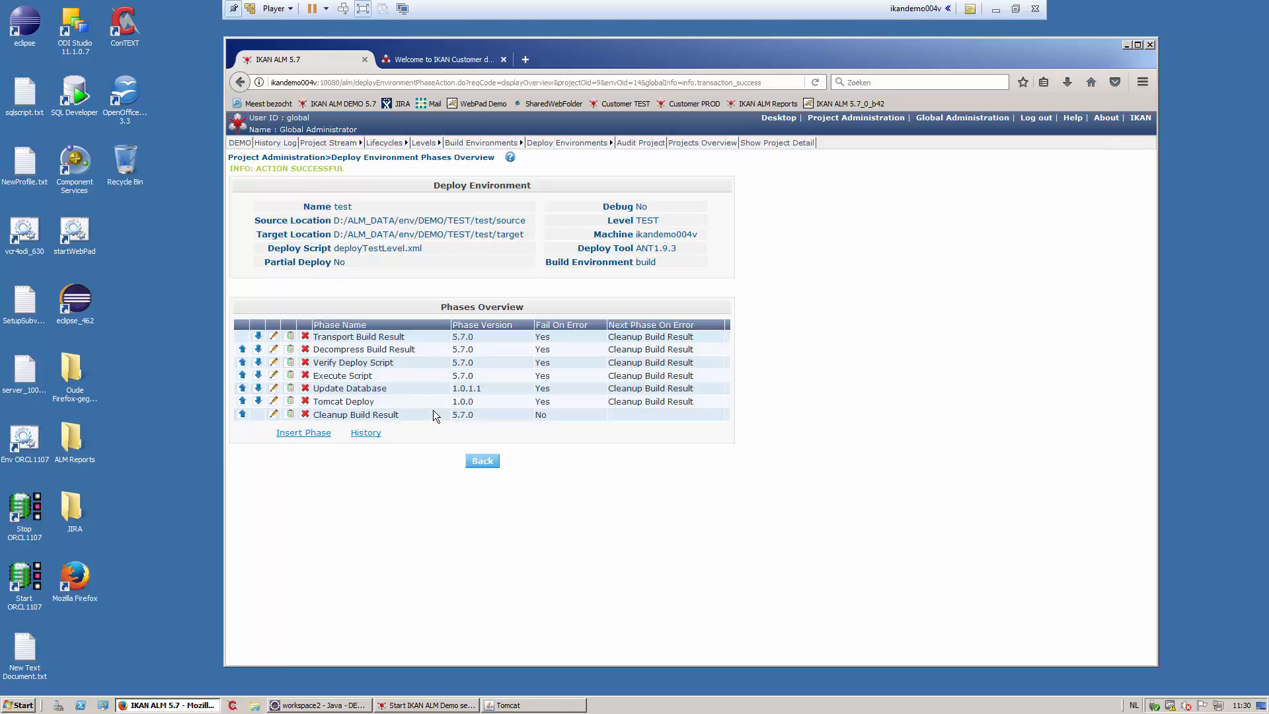
- Set the Update Database phase's rdbms.dbname parameter to almcusttest
click(290, 388)
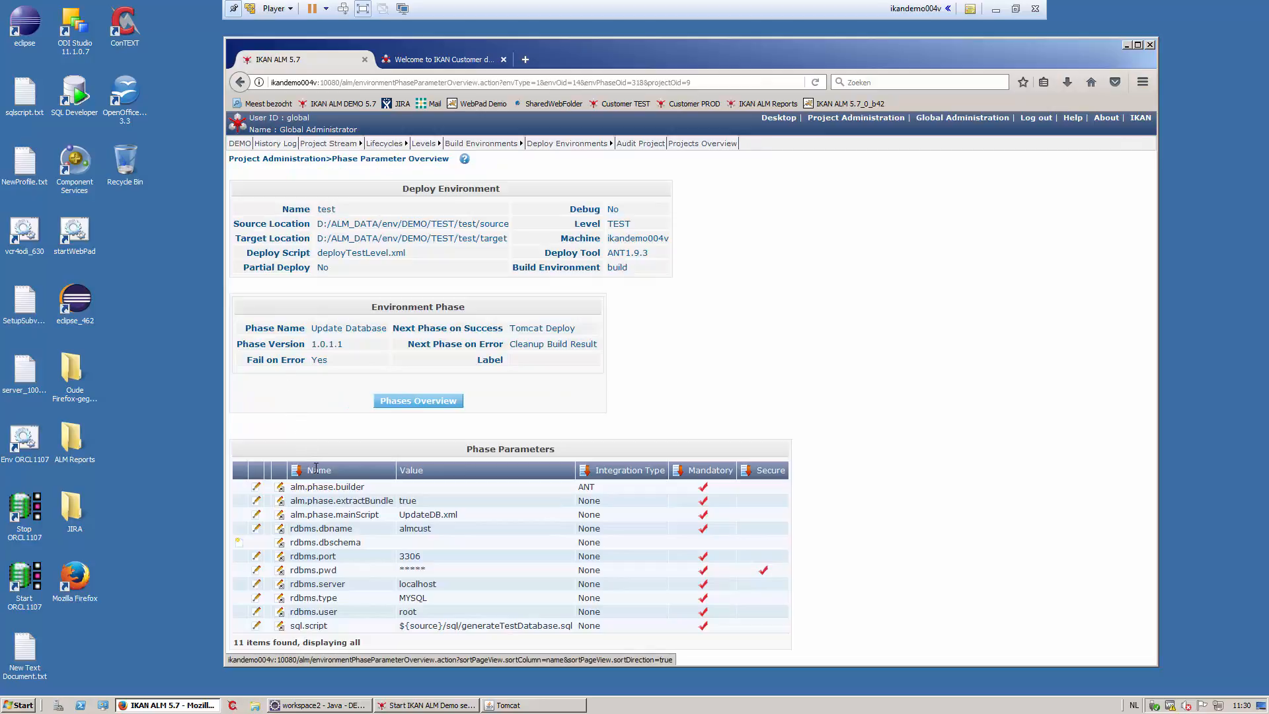
click(258, 528)
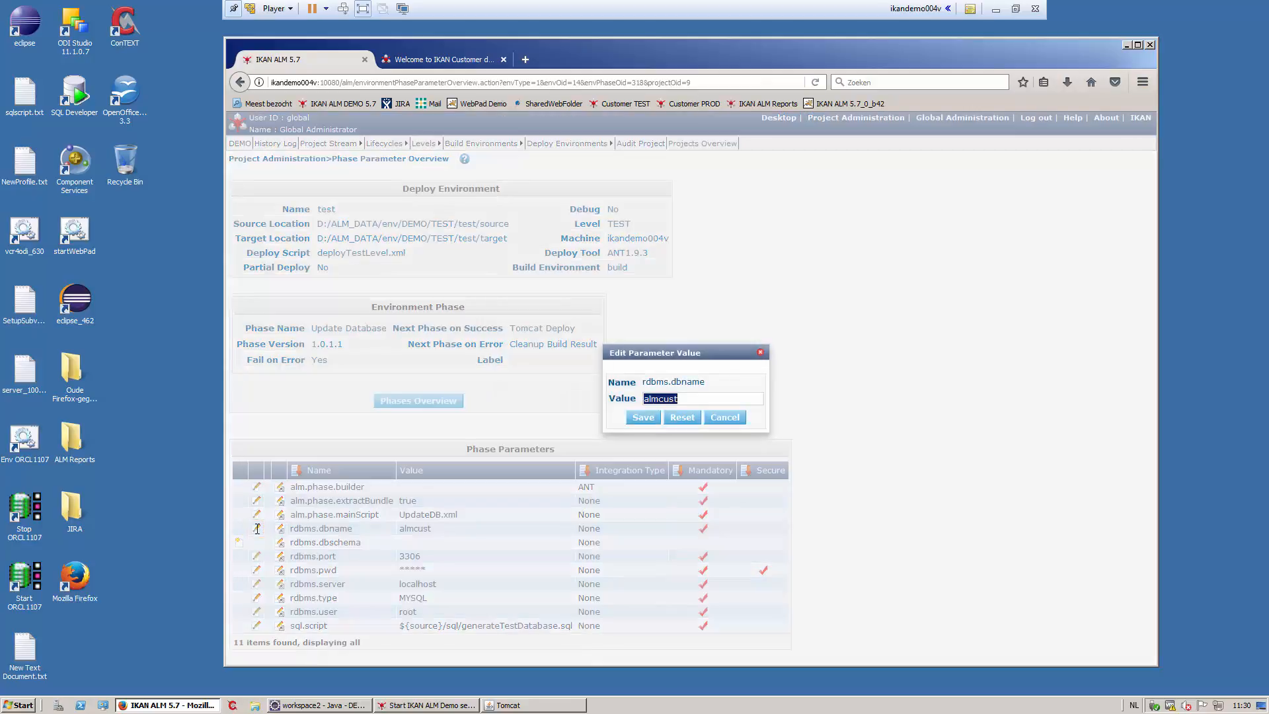
text(almcusttest)
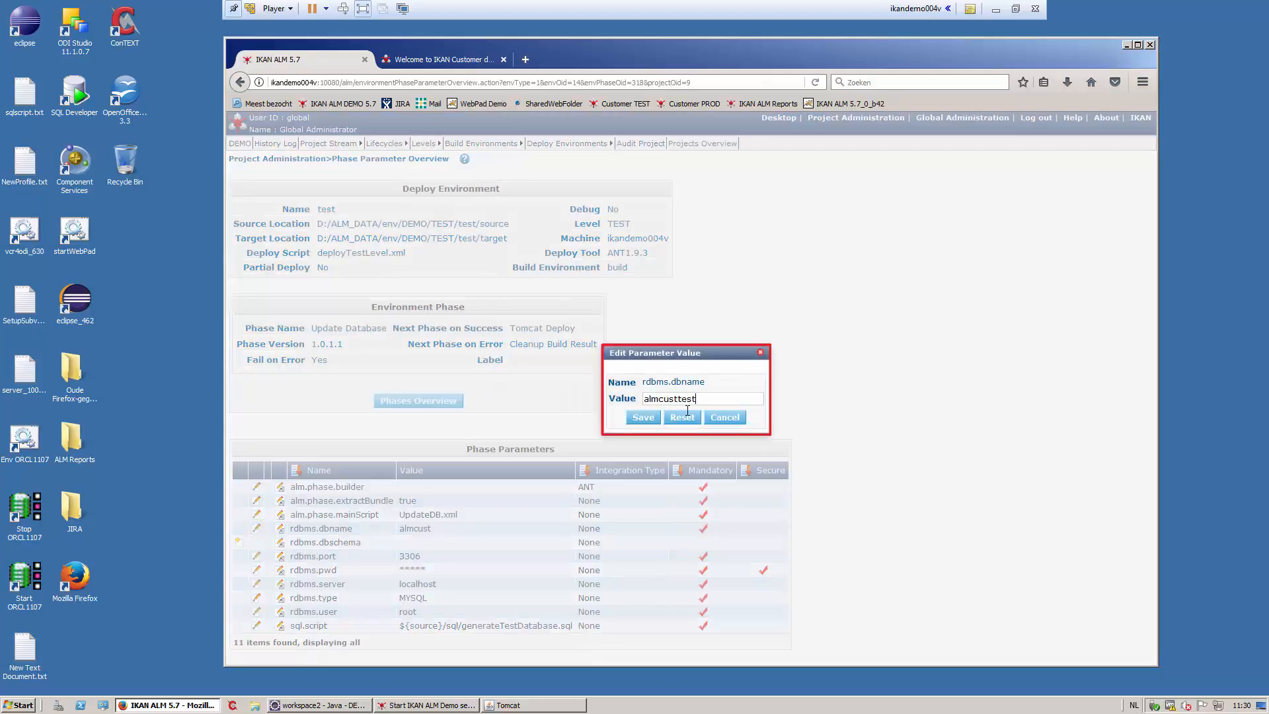
click(640, 417)
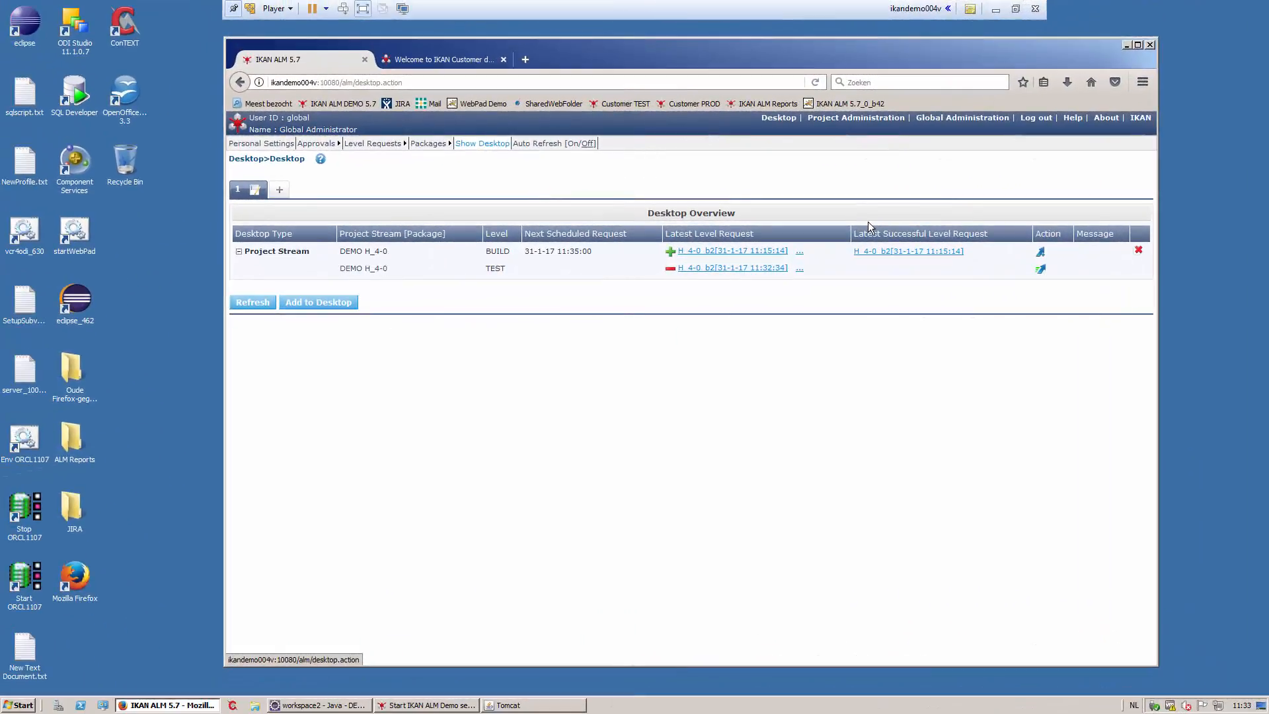
- Create a 'Deliver to test' request delivering build 2 (H_4-0_b2) to TEST
click(1039, 271)
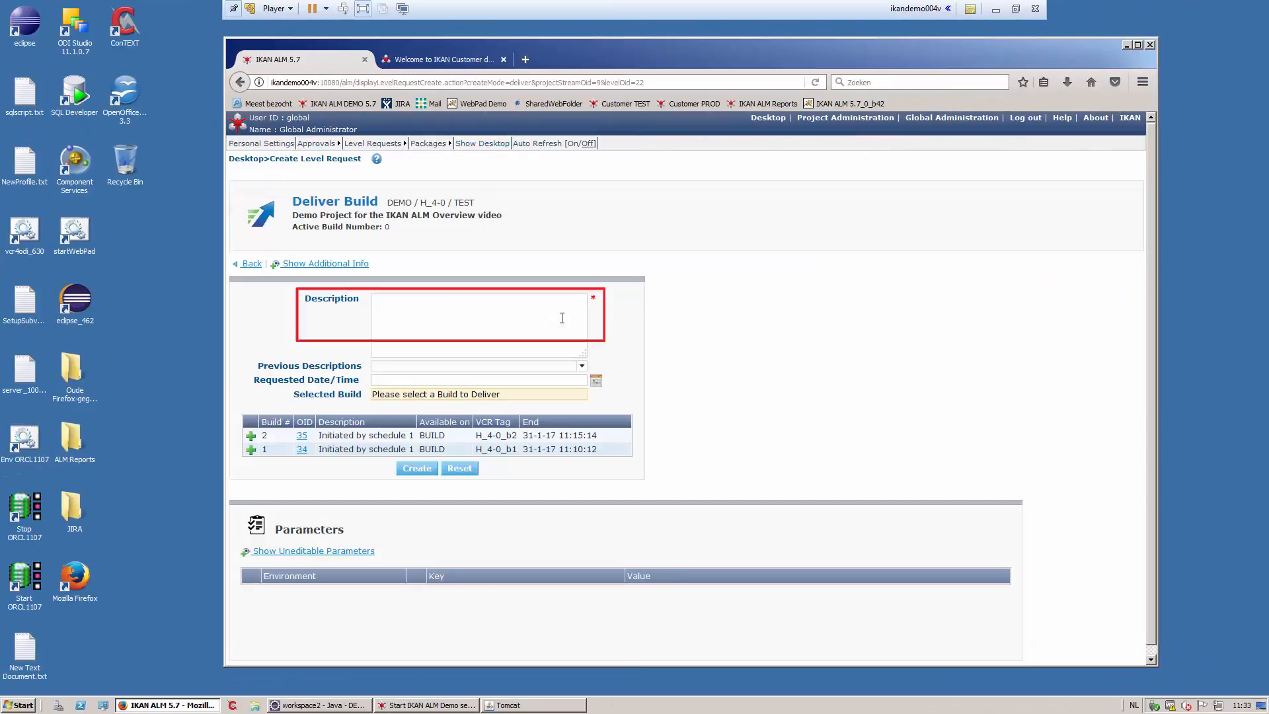
text(Deliver to test)
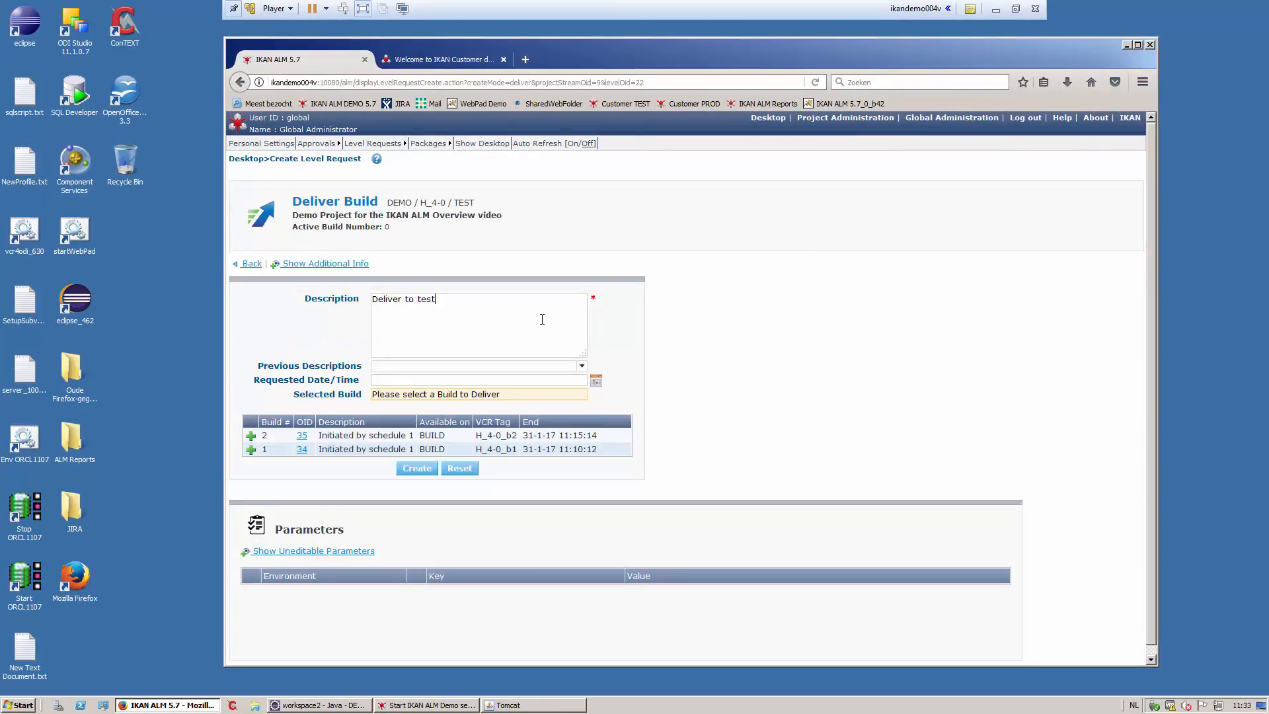
click(383, 437)
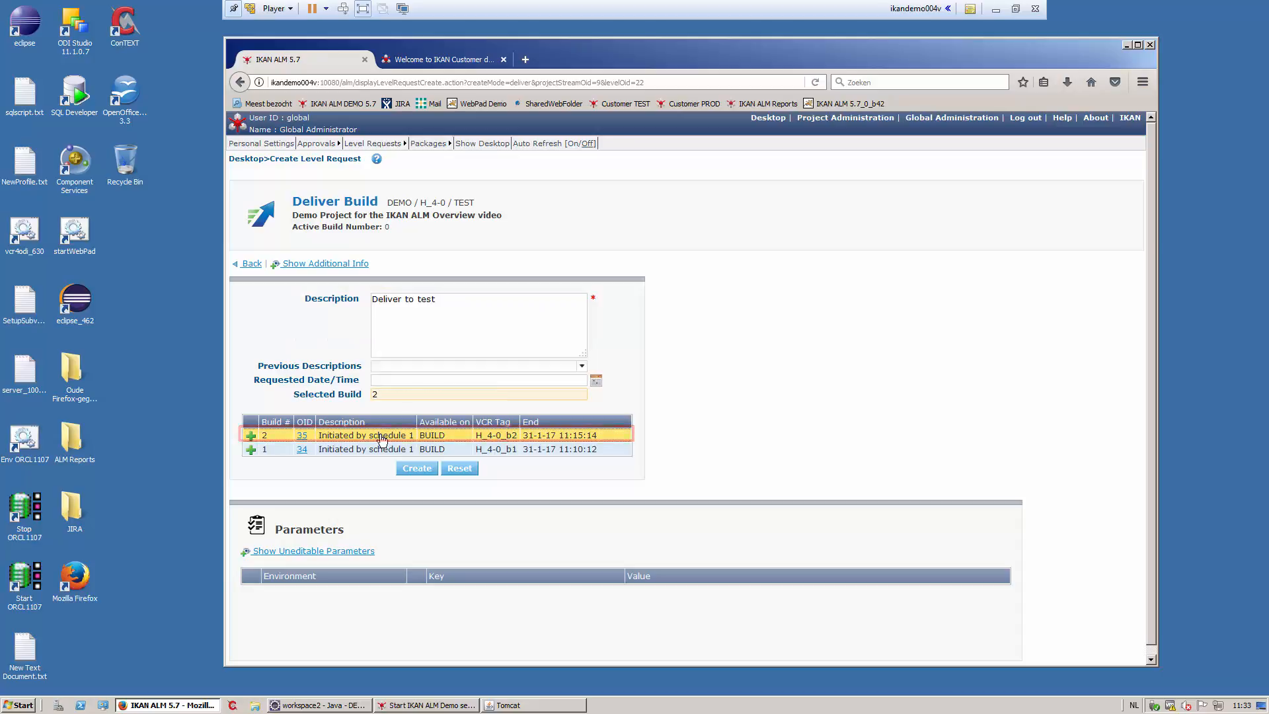
click(415, 469)
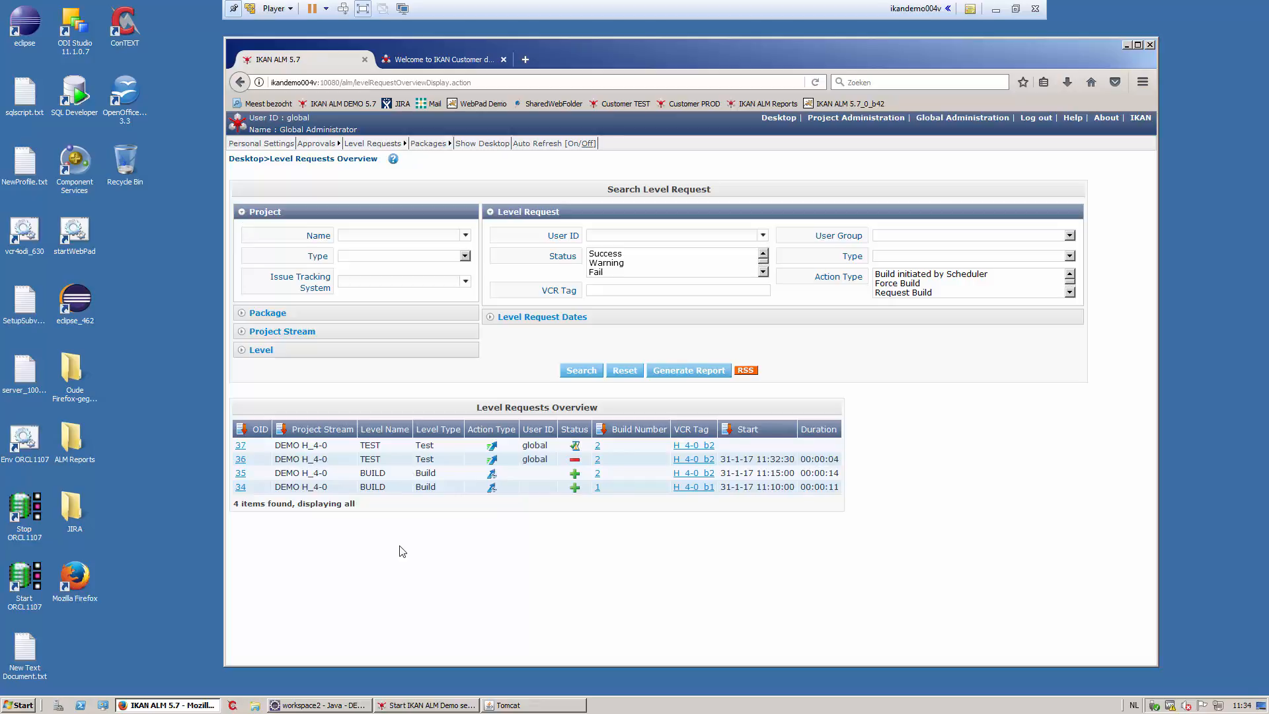
- Open DeskNow webmail in a new browser tab and log in
click(526, 58)
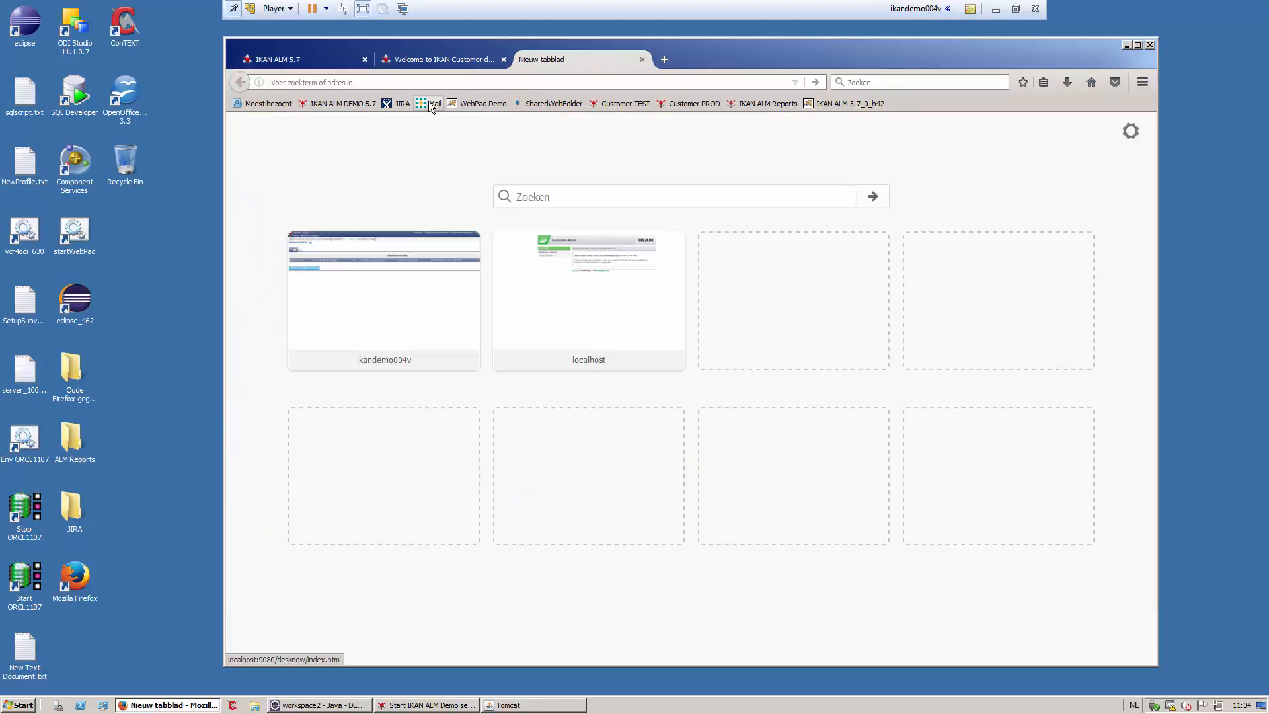
click(429, 103)
click(821, 405)
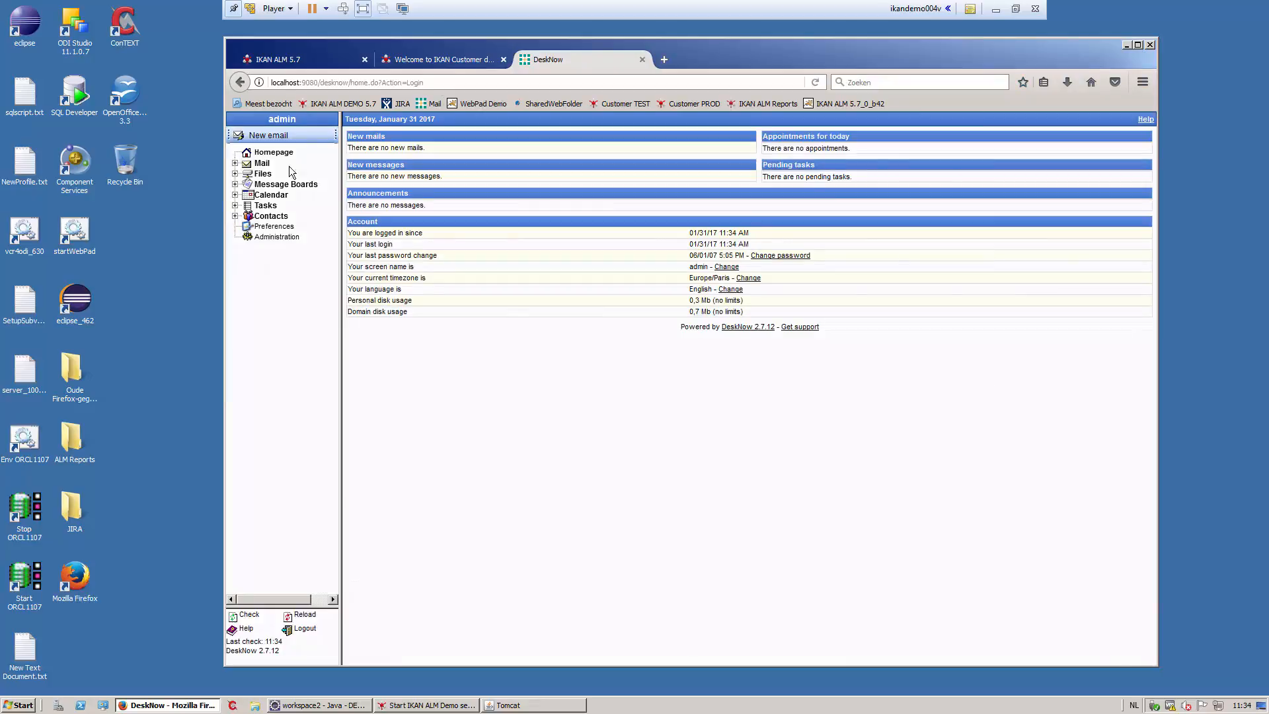
- Read the DEMO 4-0 approval email for request 37 and follow its View Outstanding Approvals link
click(259, 164)
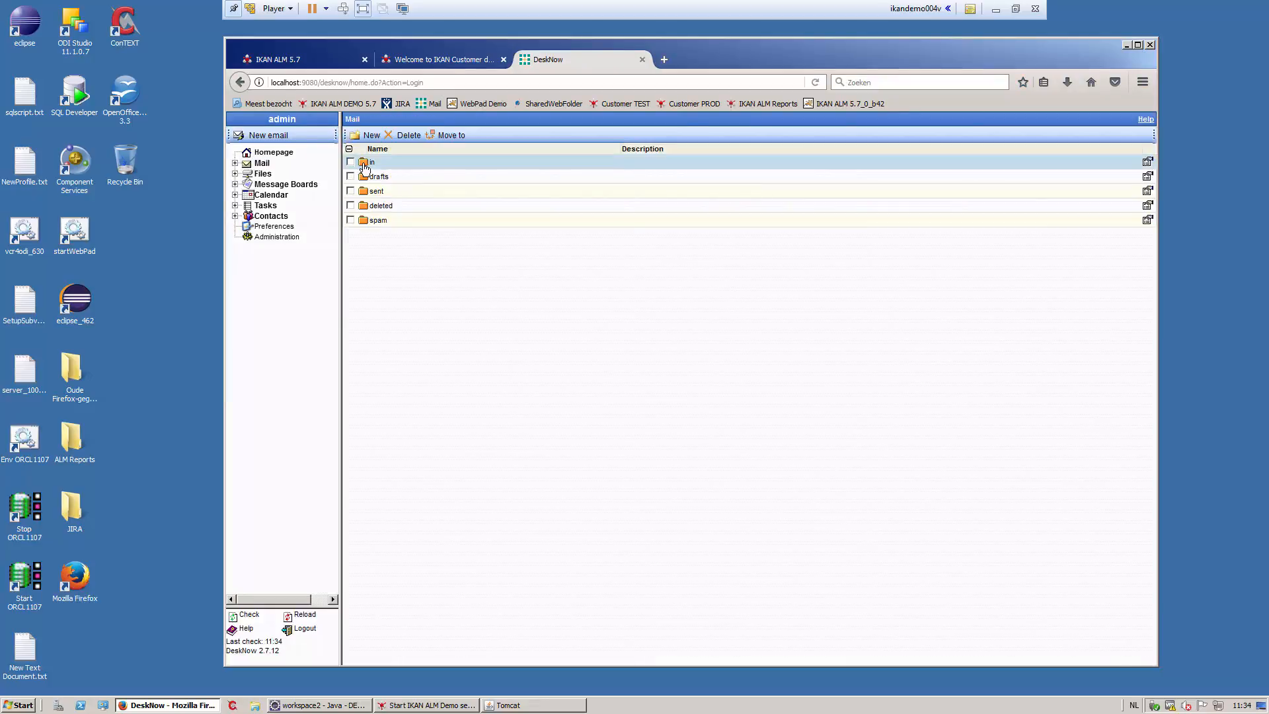
click(365, 164)
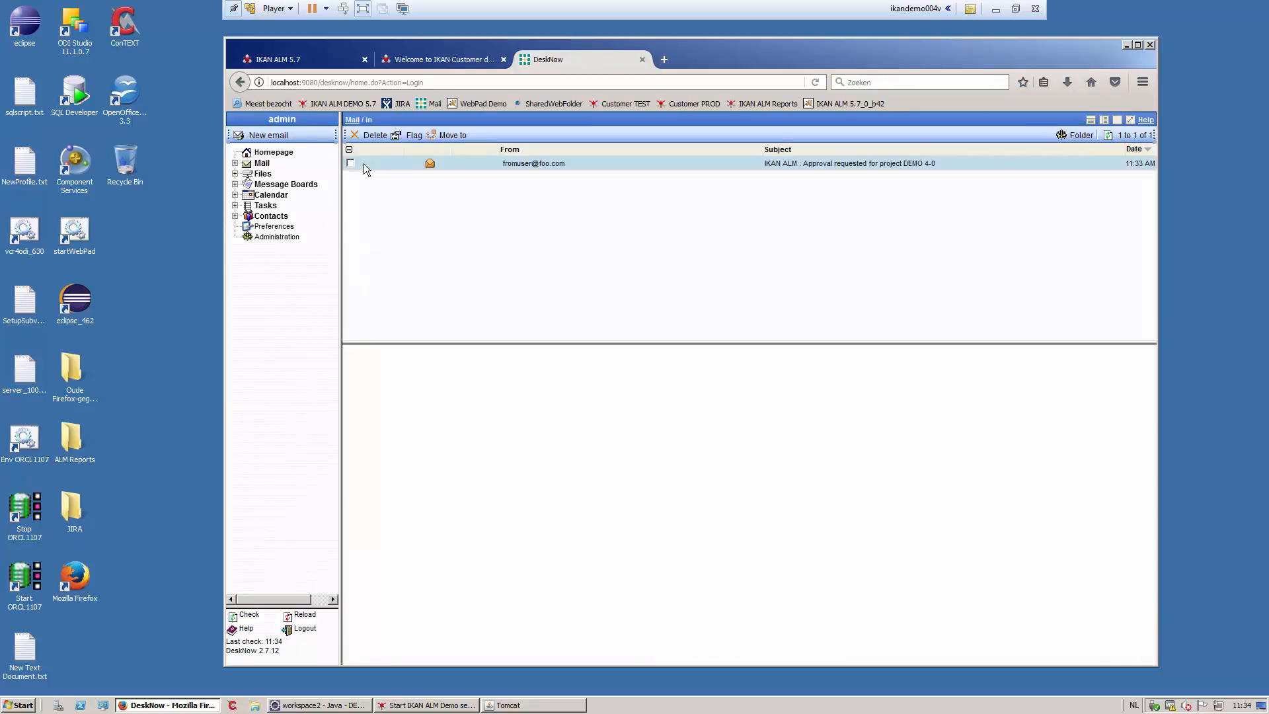
click(512, 167)
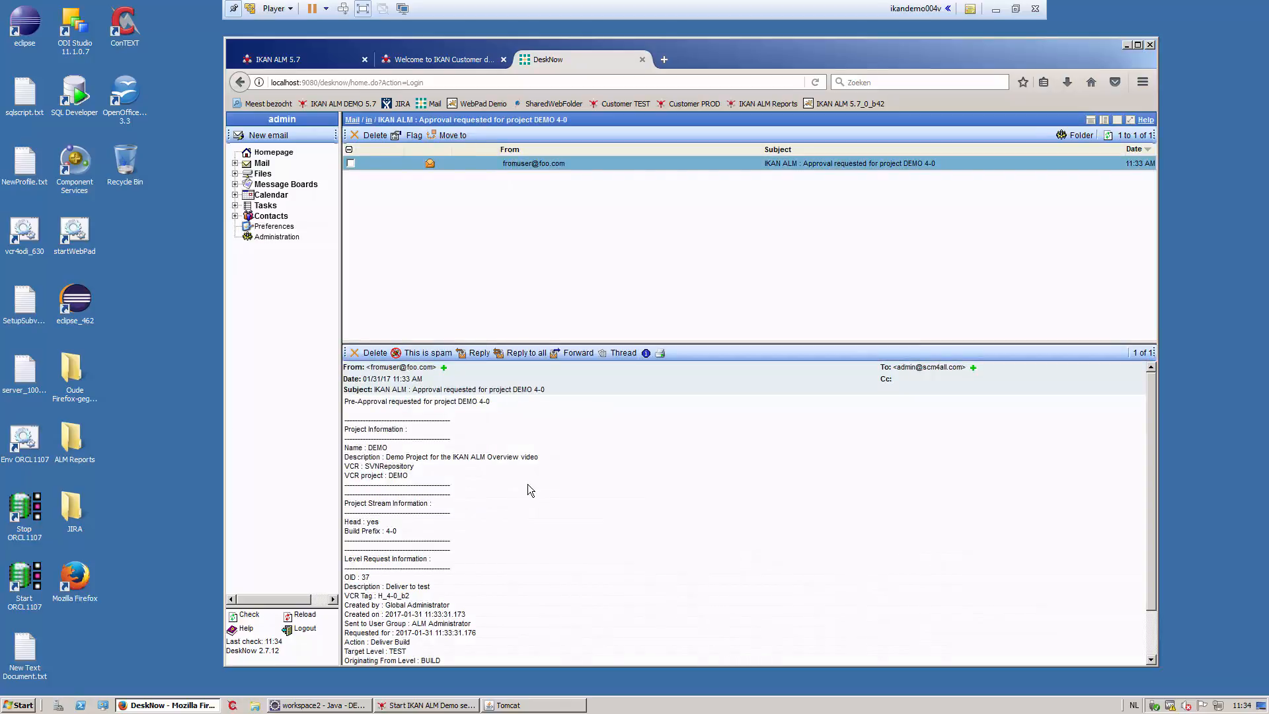
scroll(529, 489, down, 2)
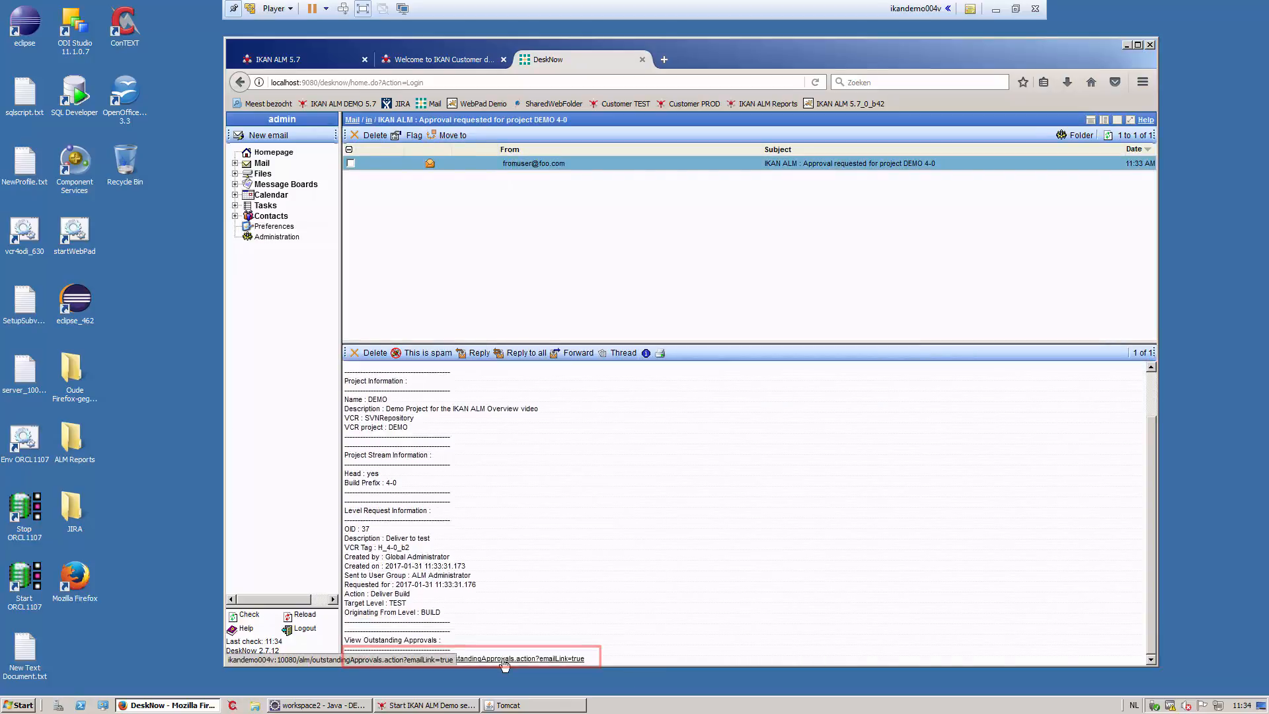
click(504, 659)
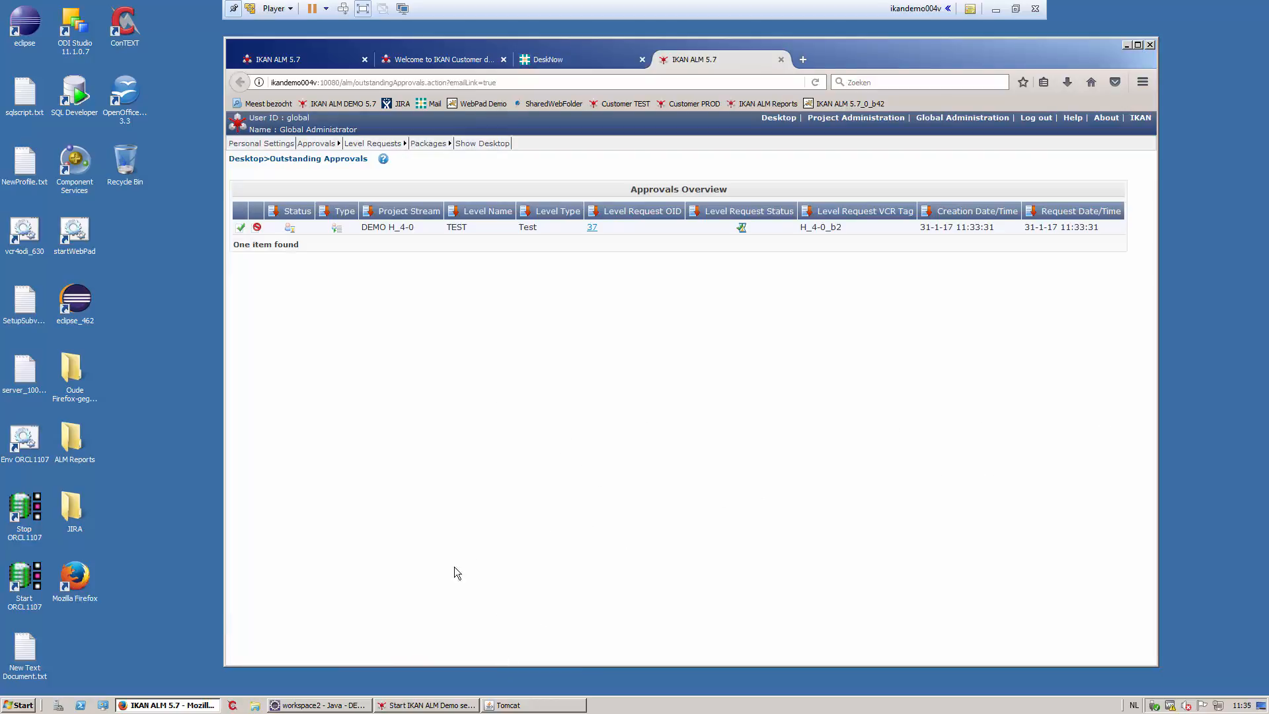
- Approve TEST level request 37 with reason 'Approve' and return to the Desktop
click(241, 227)
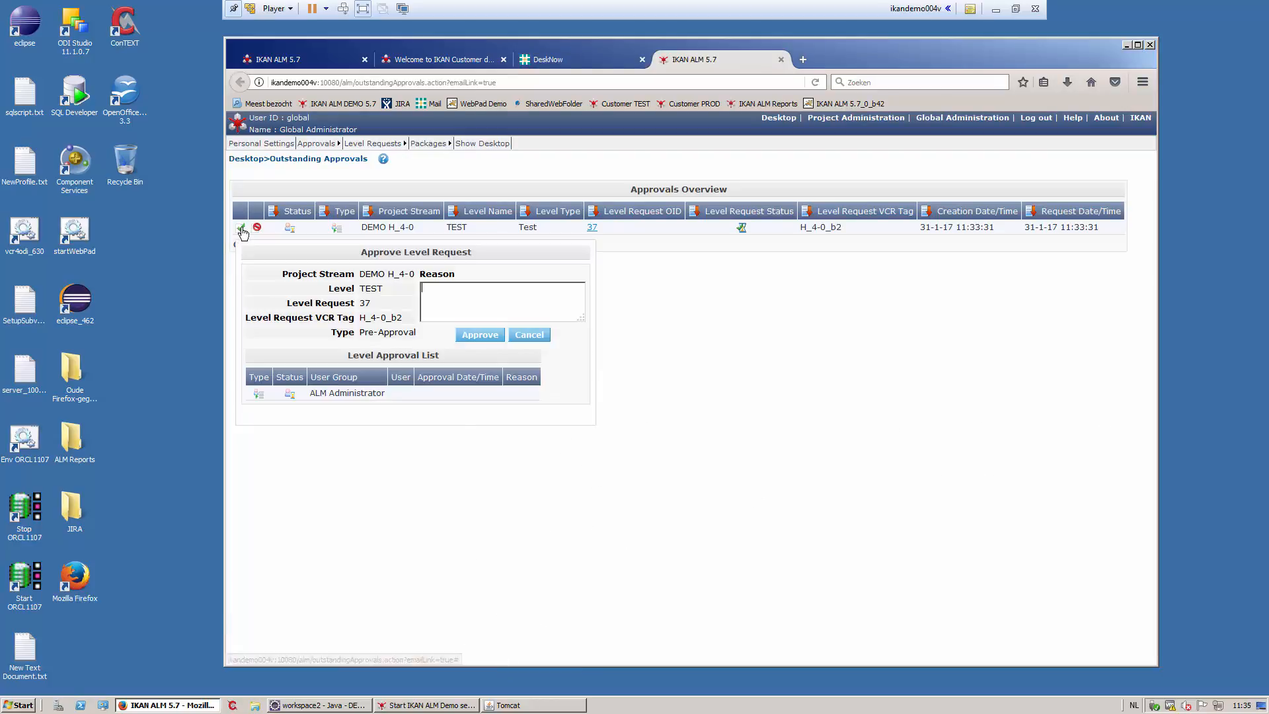
text(A)
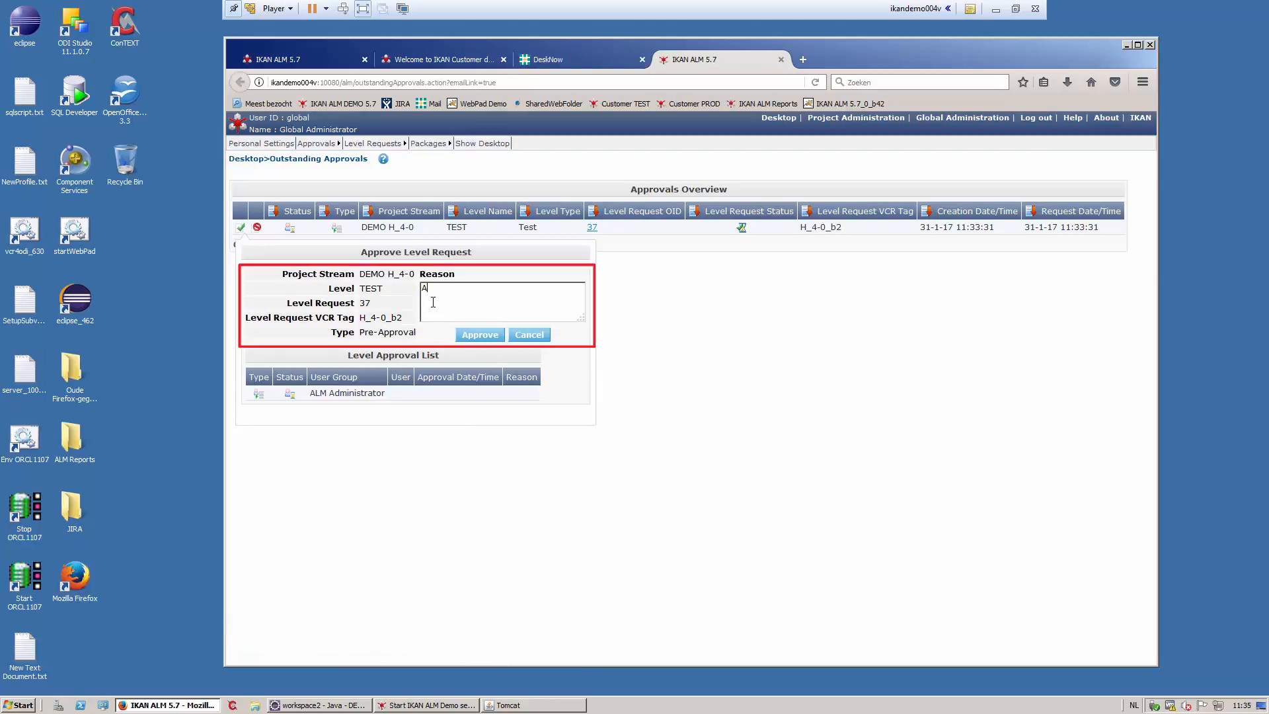
text(pprove)
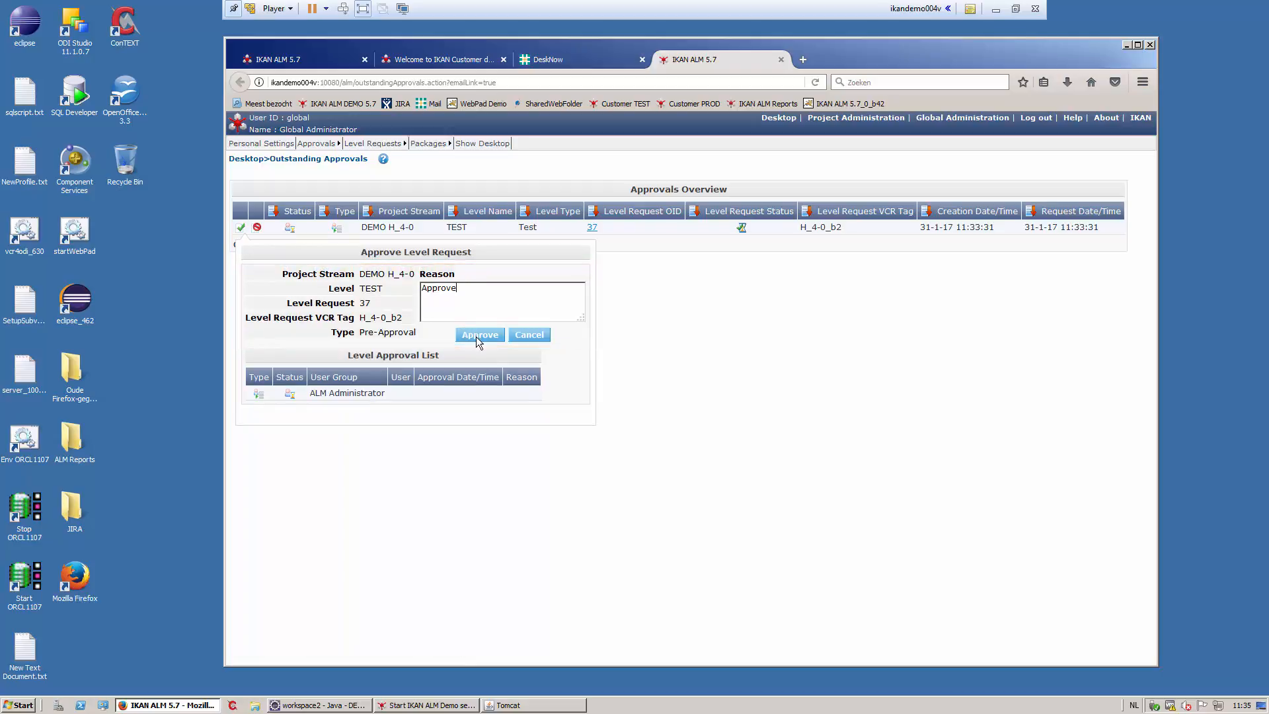
click(478, 335)
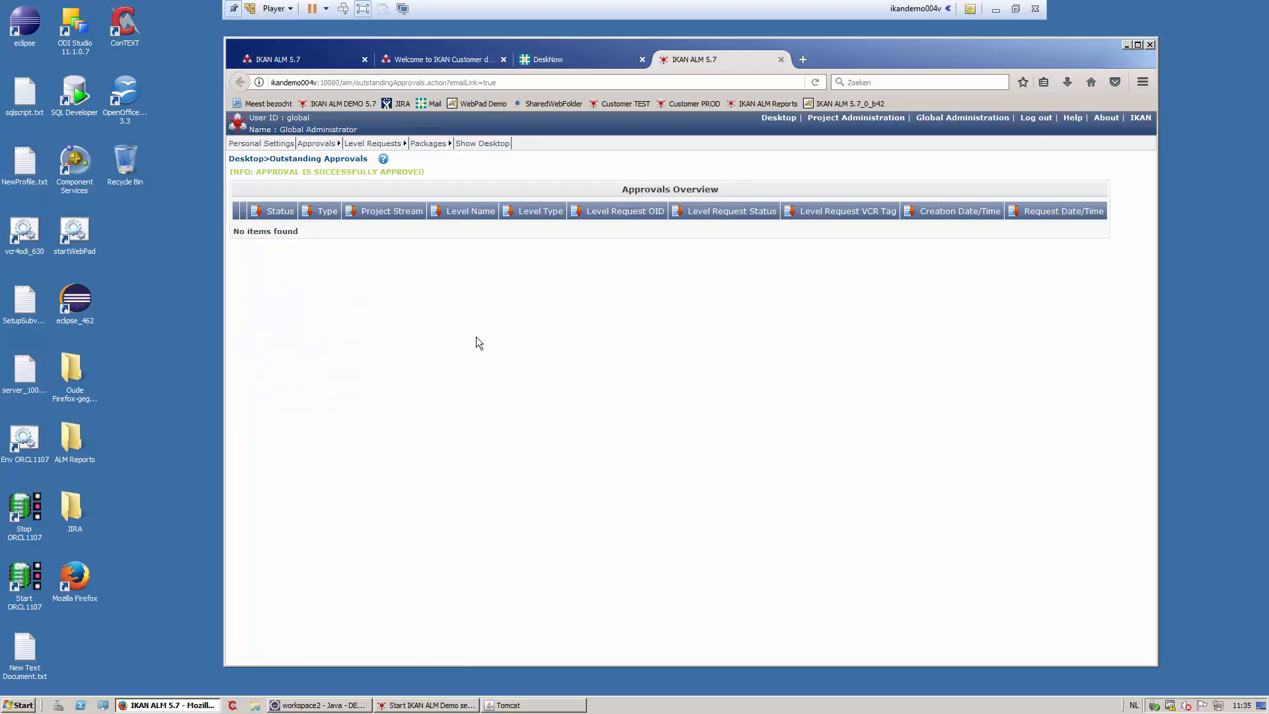
click(481, 144)
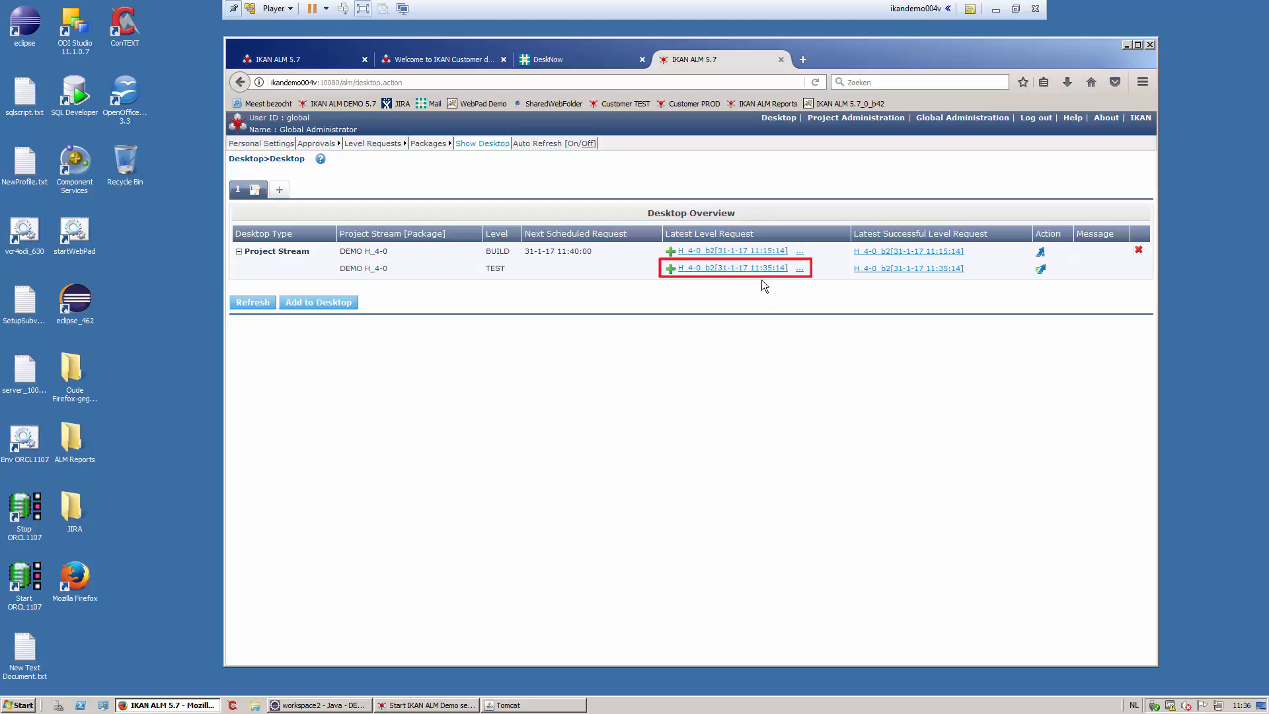
- Review request 37's Deploy 22 and Update Database phase logs and parameters, then open linked issue CDP-4
click(760, 269)
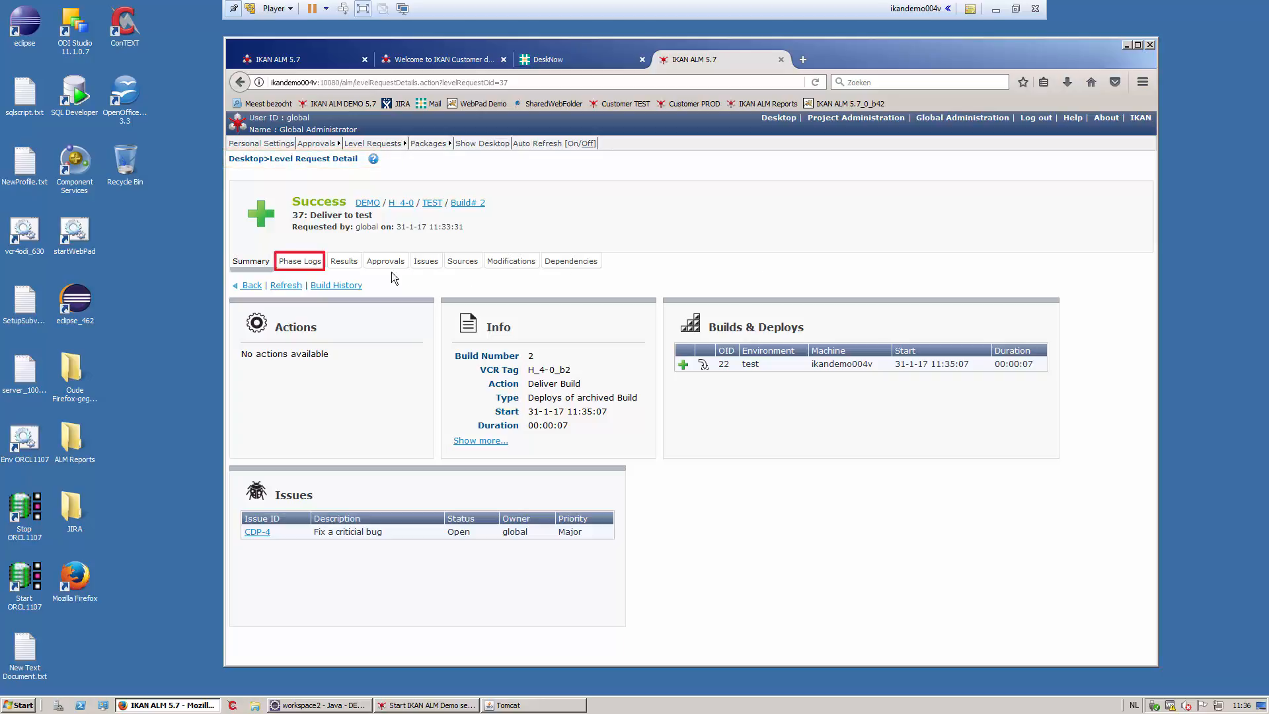
click(304, 264)
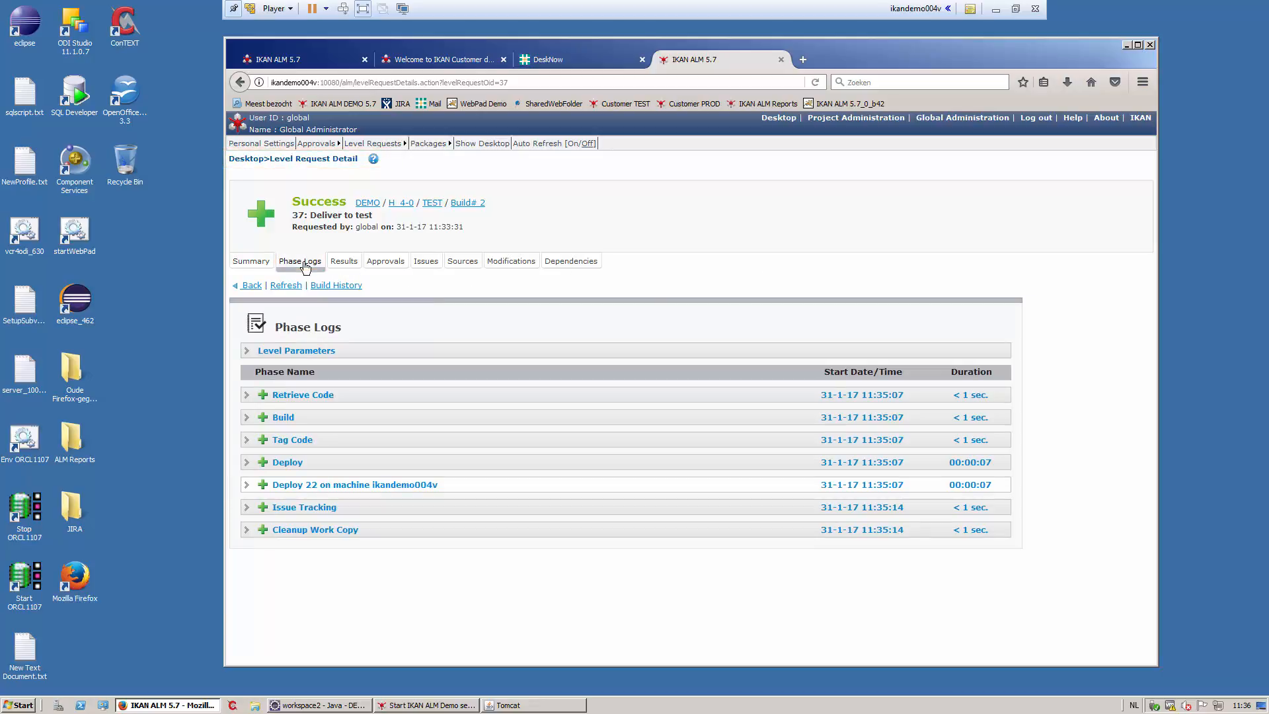
click(297, 487)
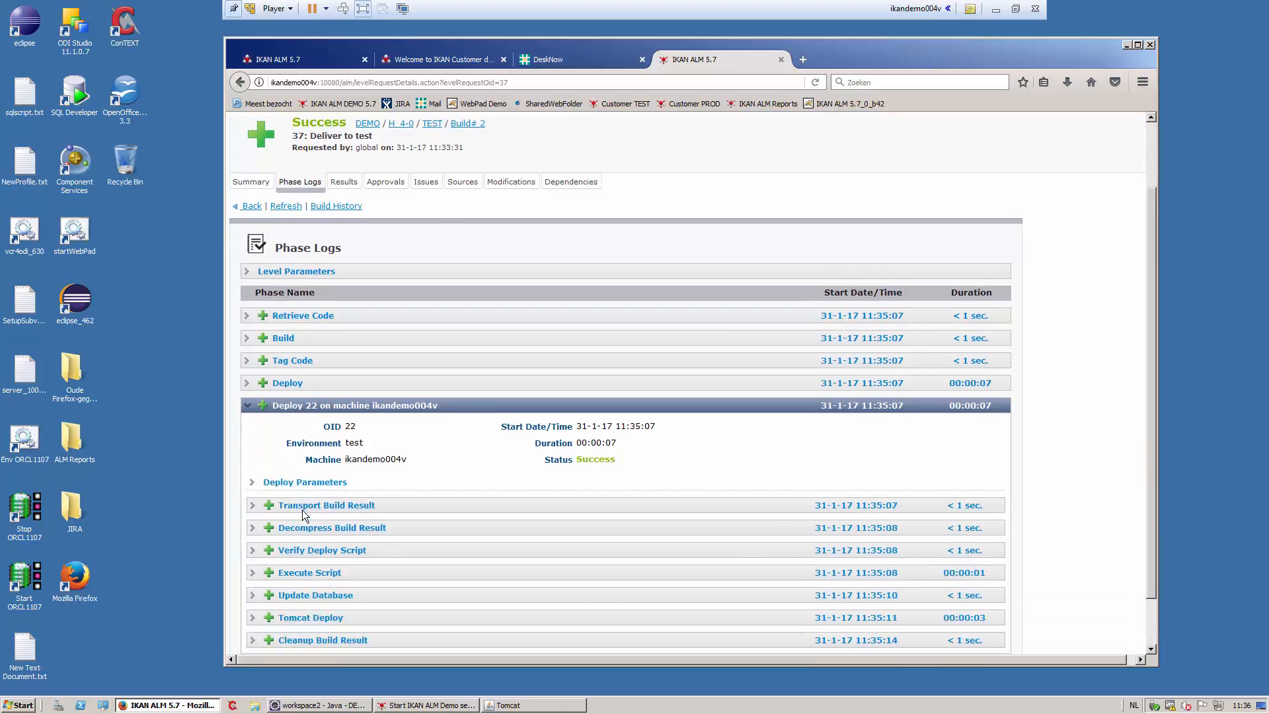
scroll(302, 509, down, 3)
click(304, 540)
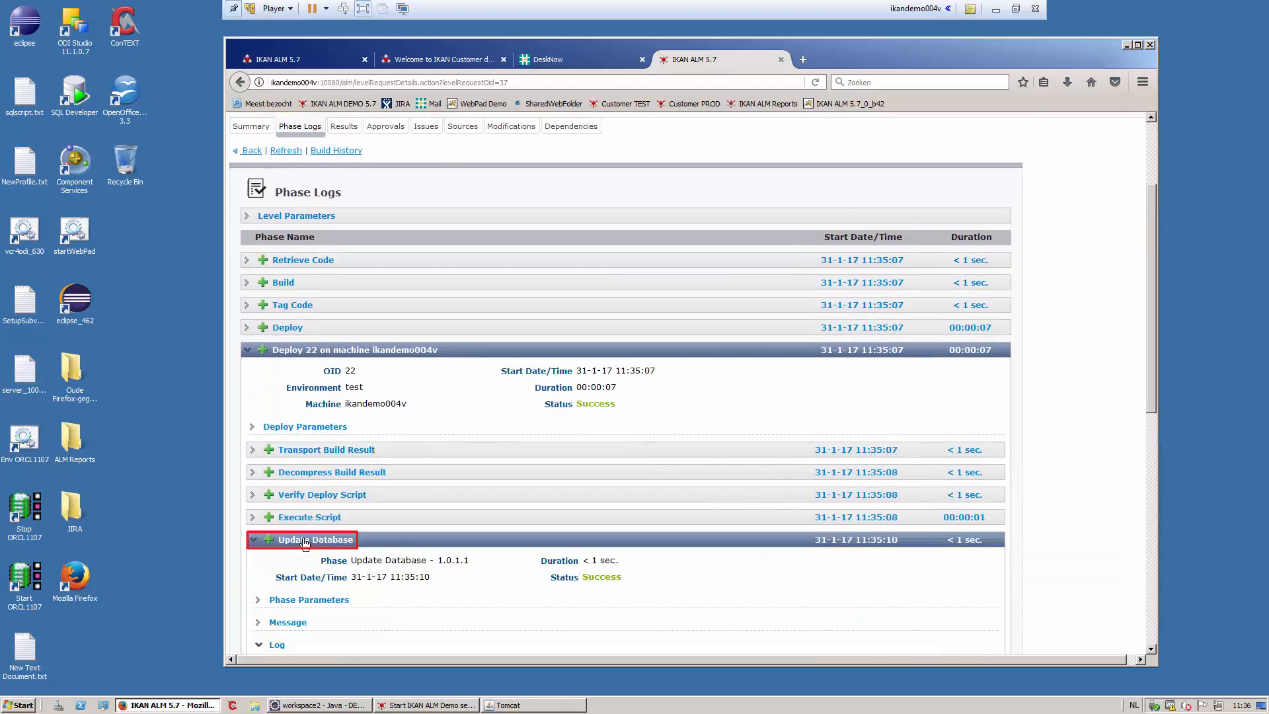
scroll(306, 539, down, 6)
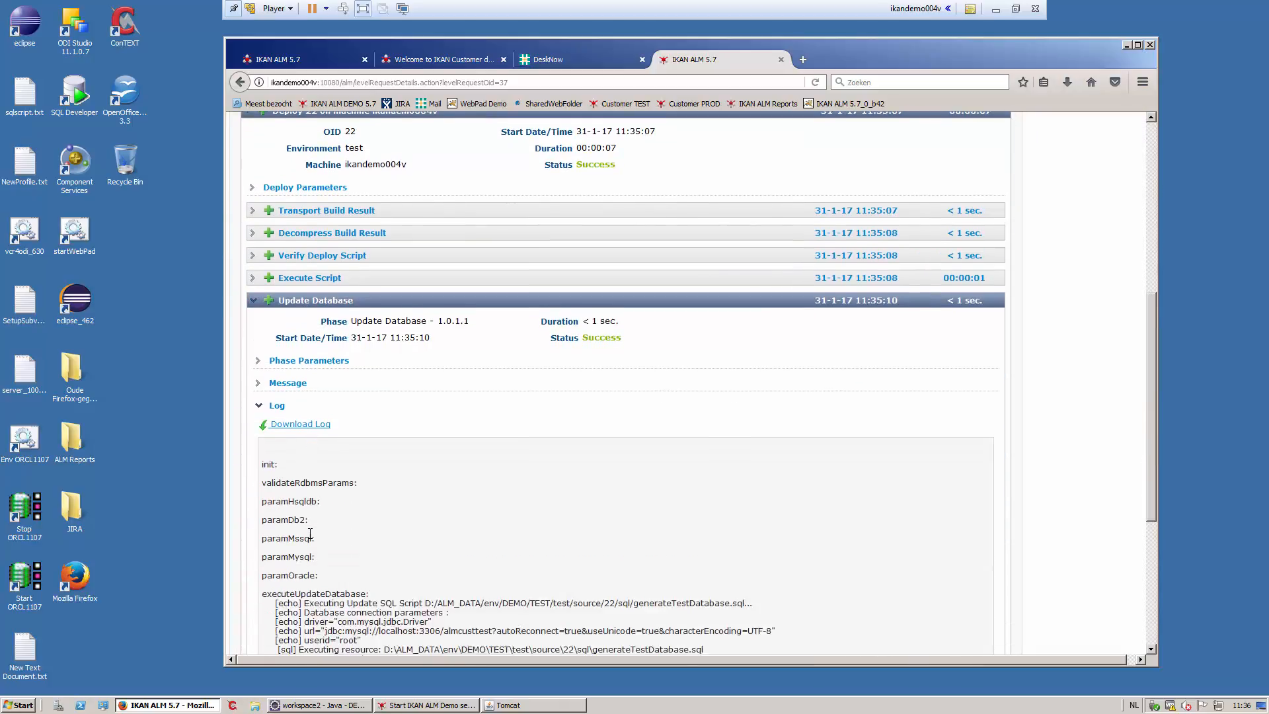
scroll(310, 532, down, 2)
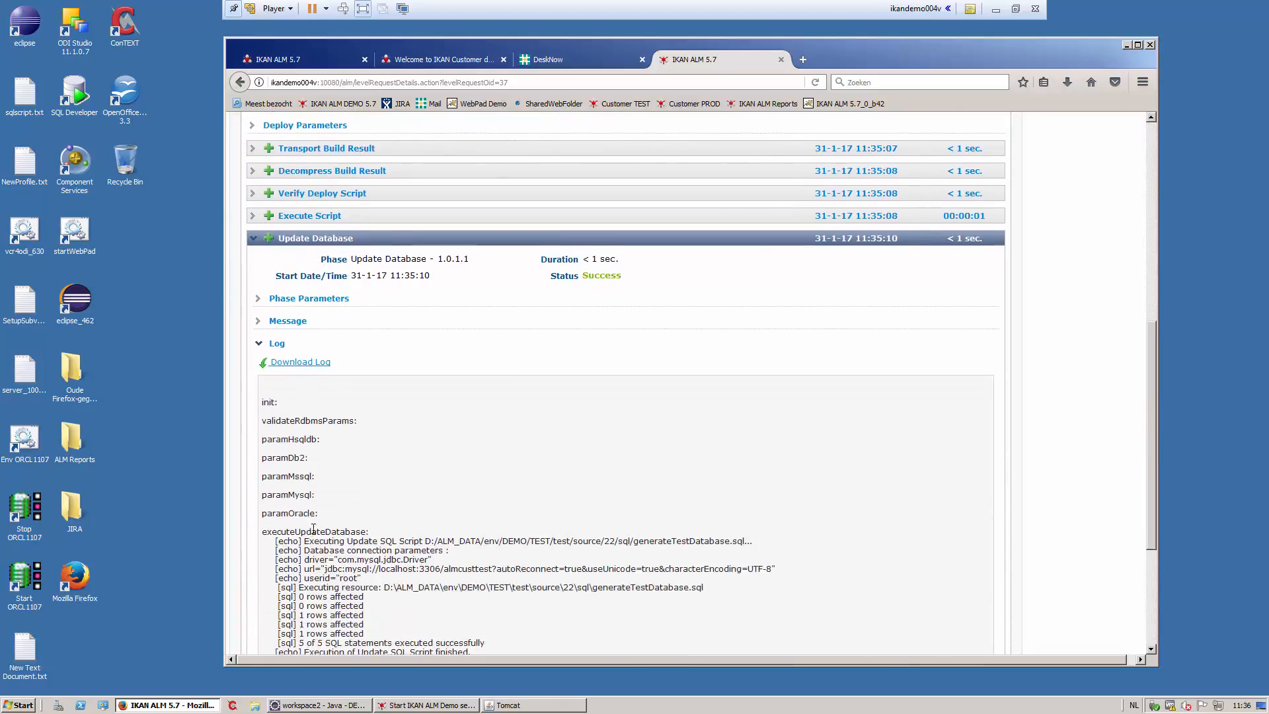
click(336, 299)
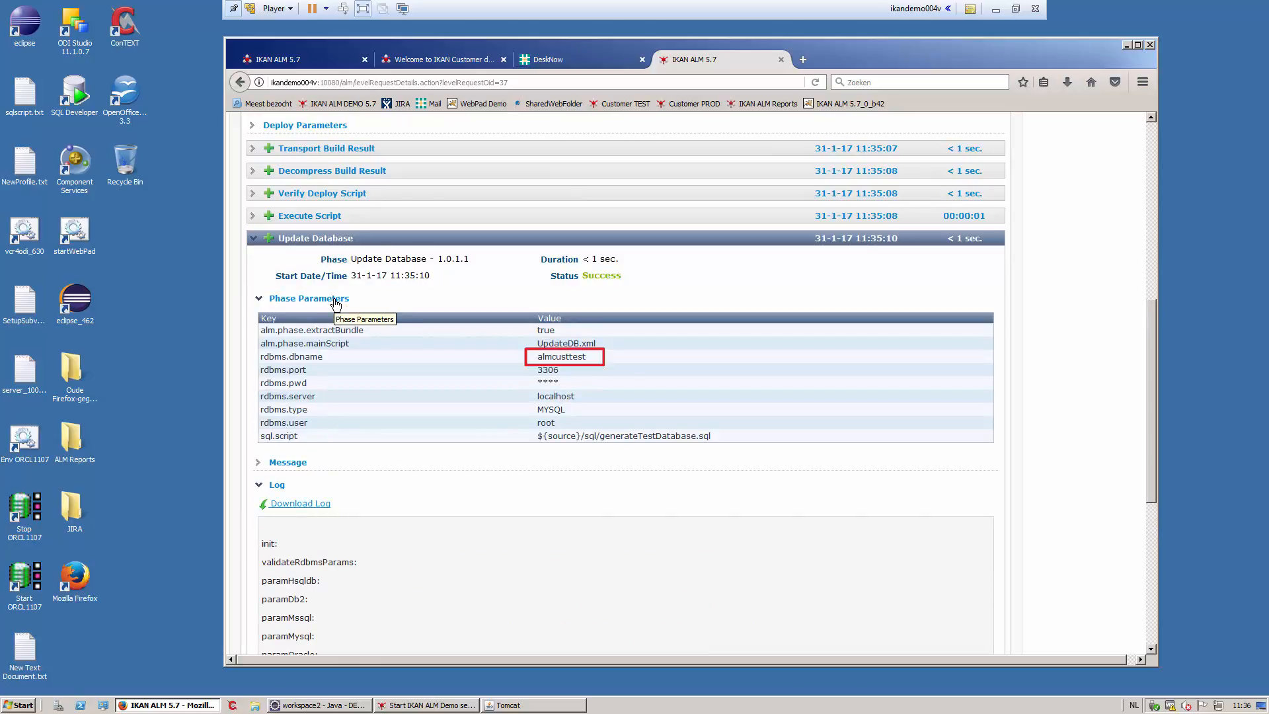
drag(1152, 397, 1180, 220)
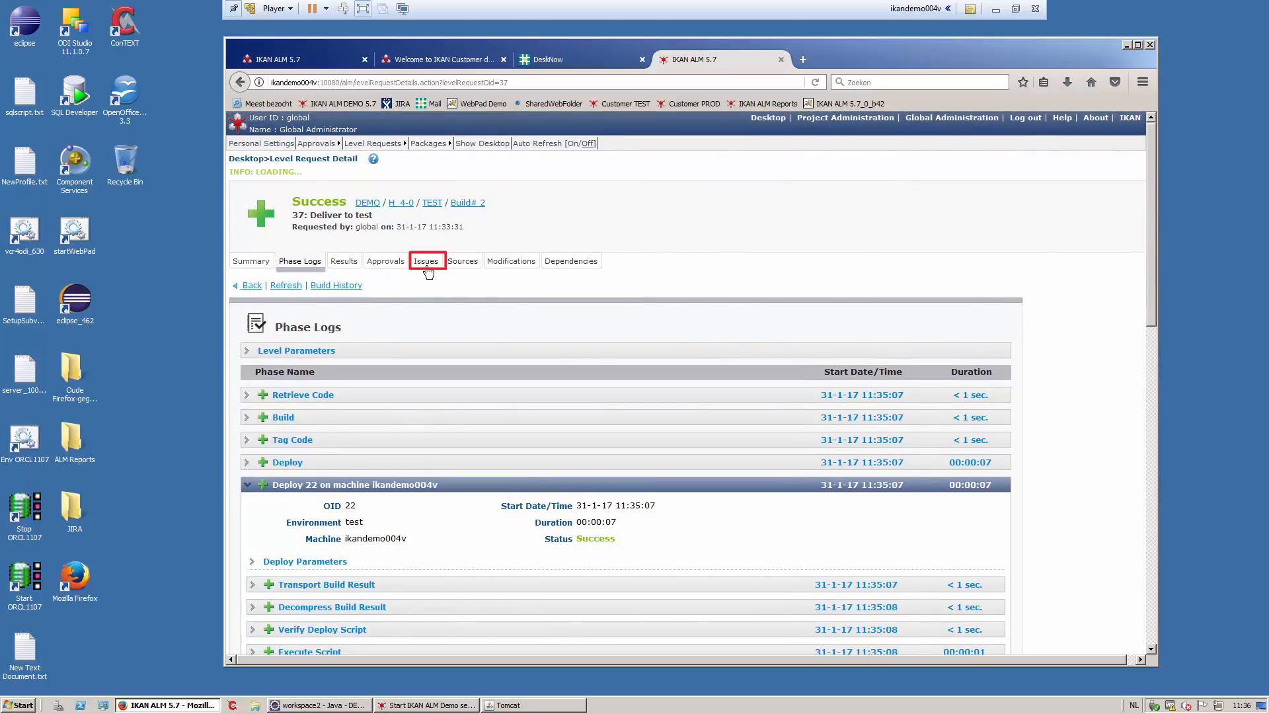
click(426, 262)
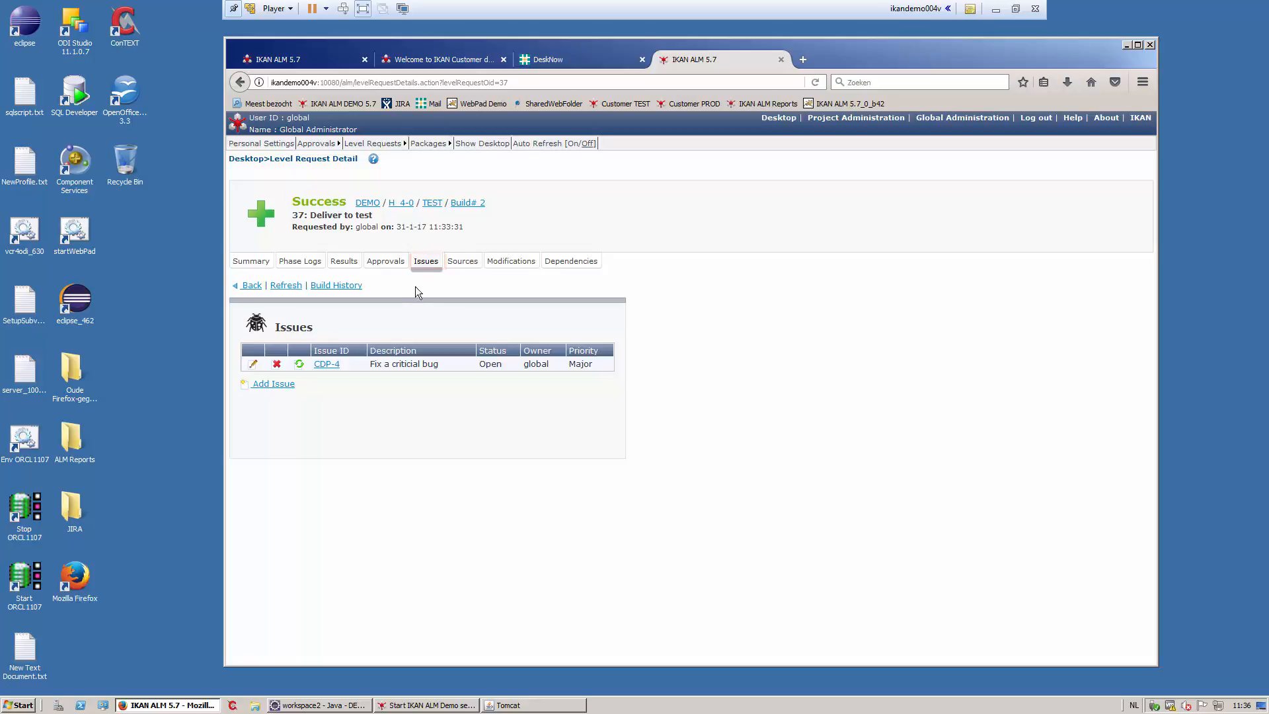
click(328, 364)
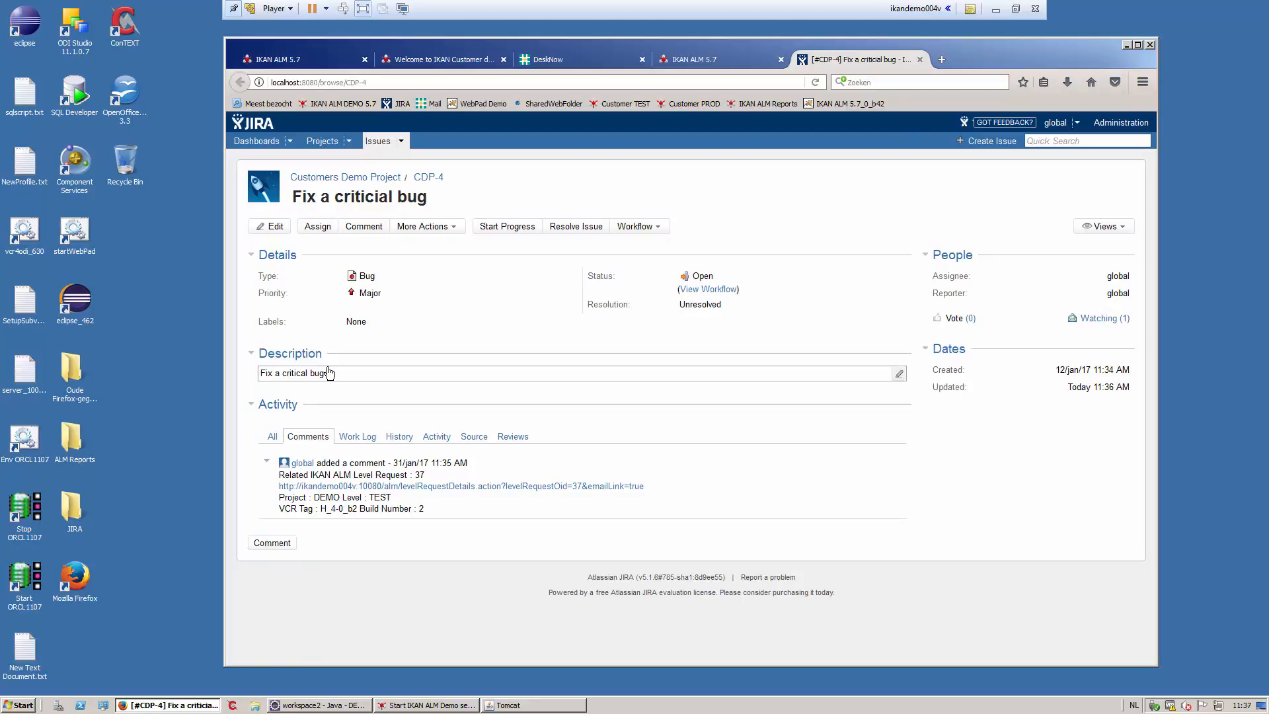
- Confirm request 37 was approved by ALM Administrator, then open a blank browser tab
click(691, 61)
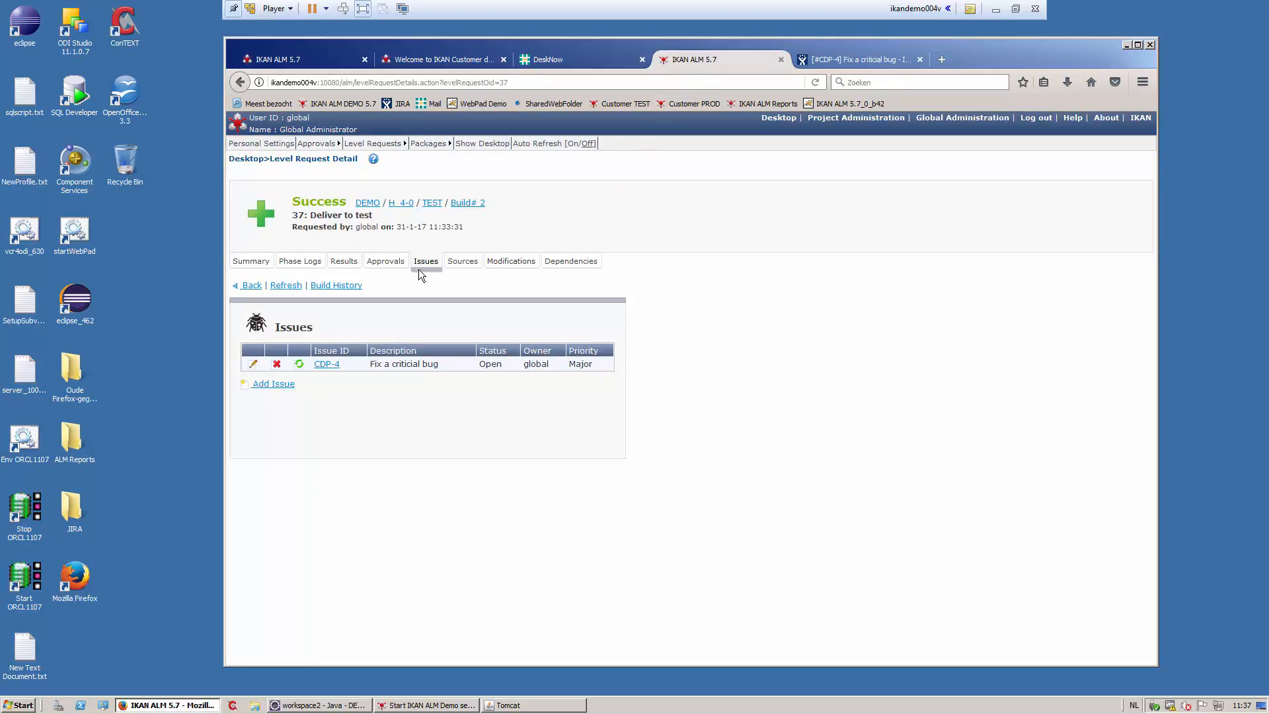
click(386, 263)
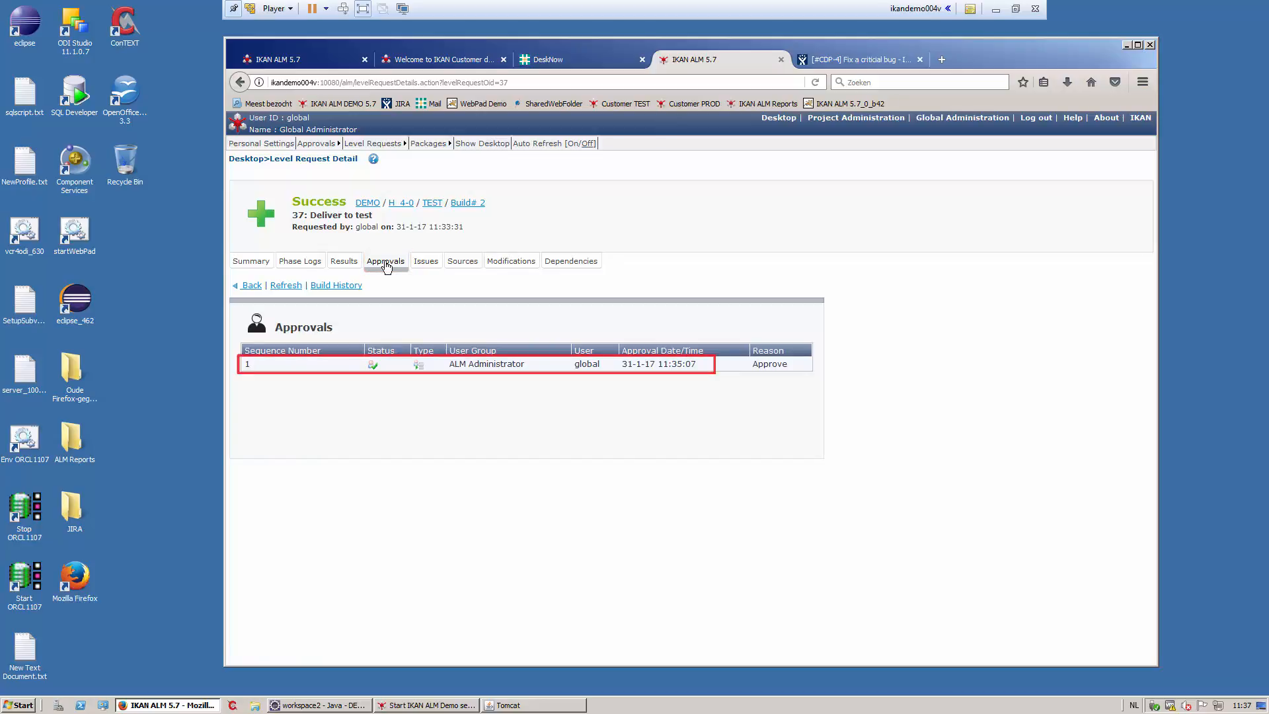
click(941, 61)
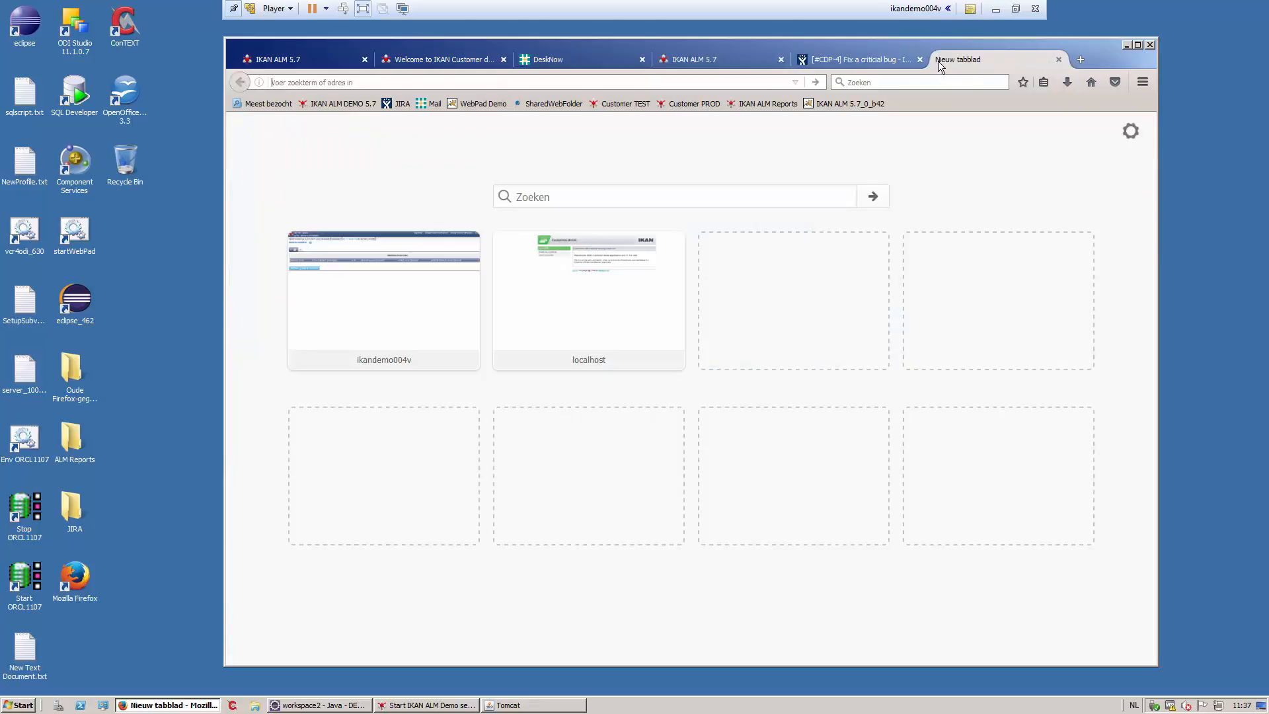
- Open the Customer TEST app on build TEST H_4-0_b2 and list all customers
click(632, 105)
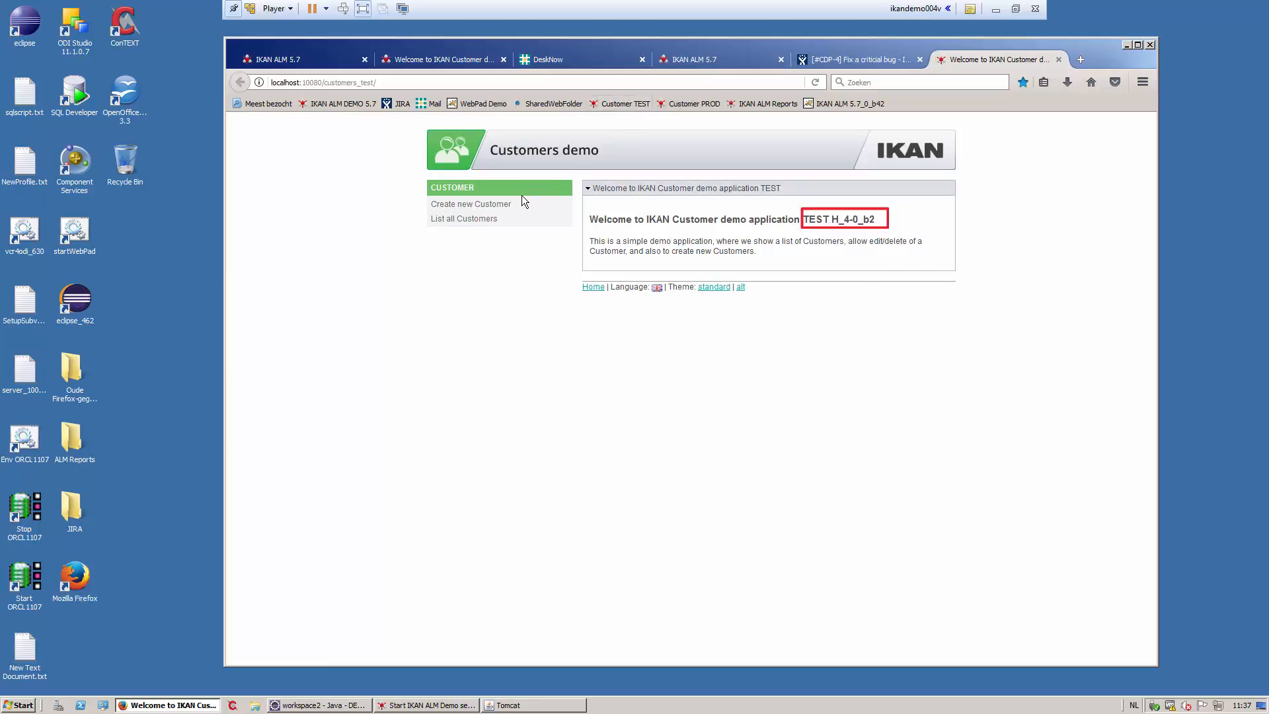
click(480, 223)
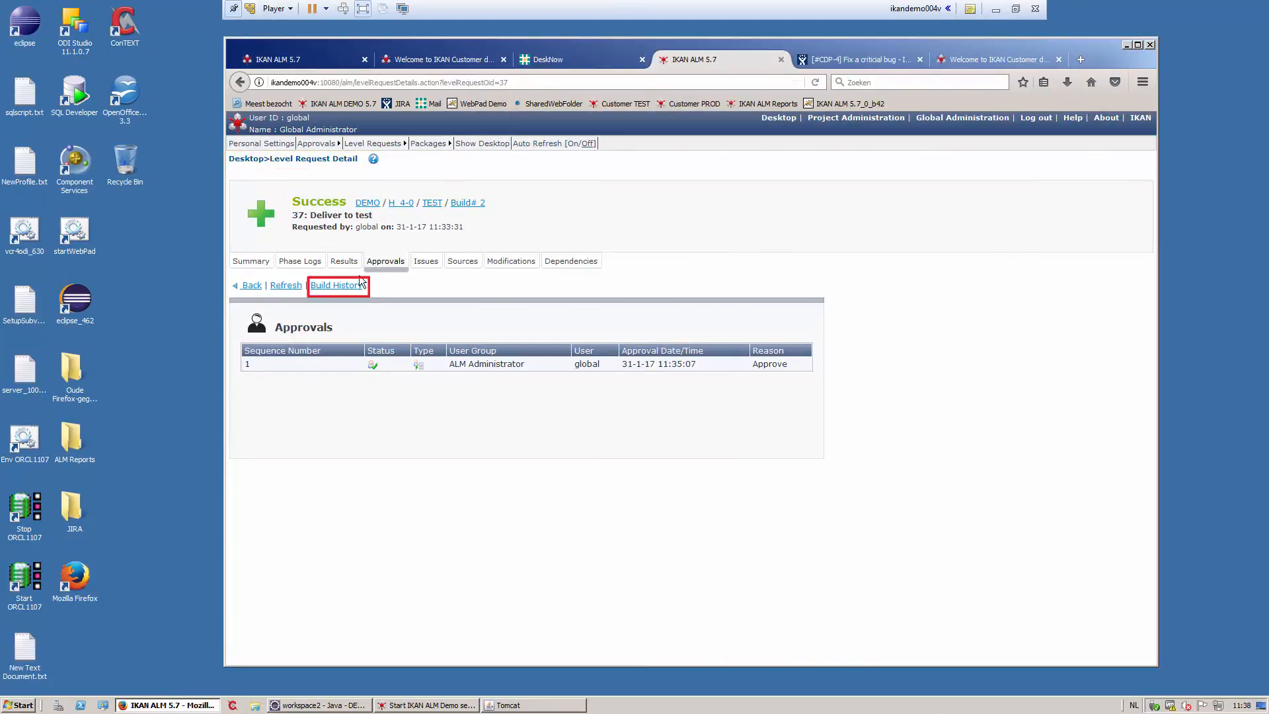
- Inspect BUILD request 35 via Build History, then list all H_4-0 level requests 34 to 37
click(331, 287)
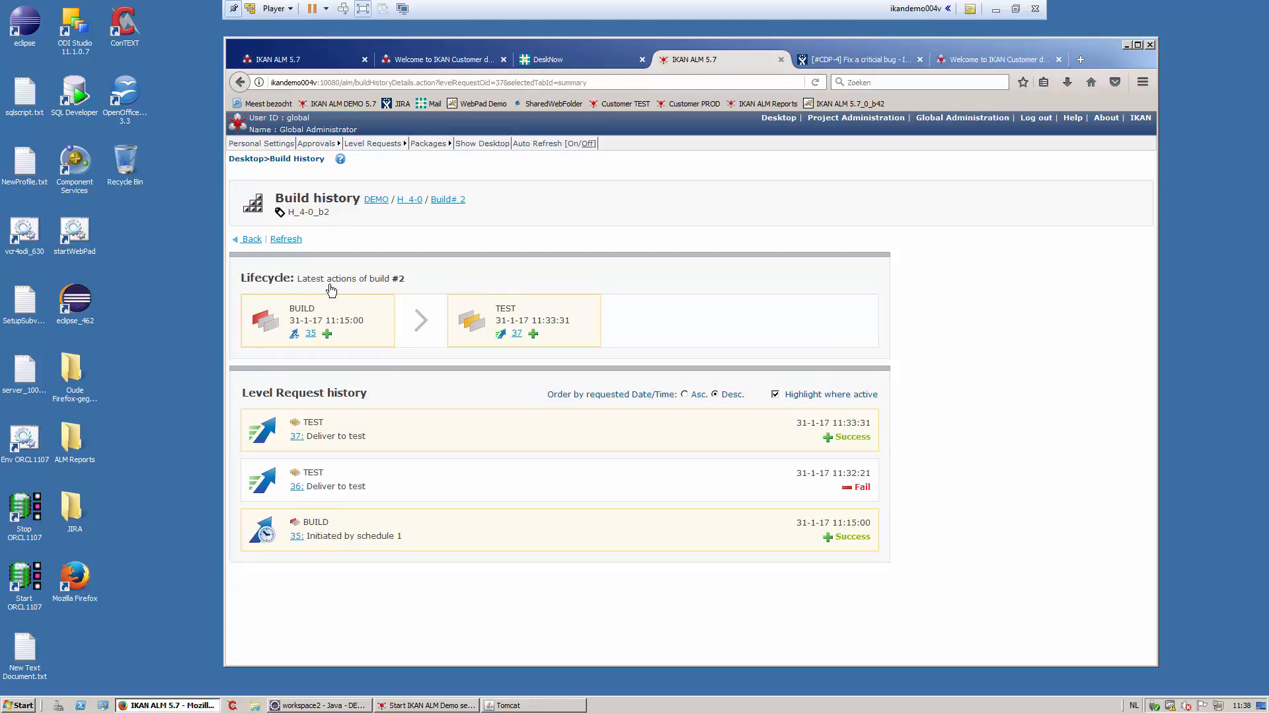
click(309, 334)
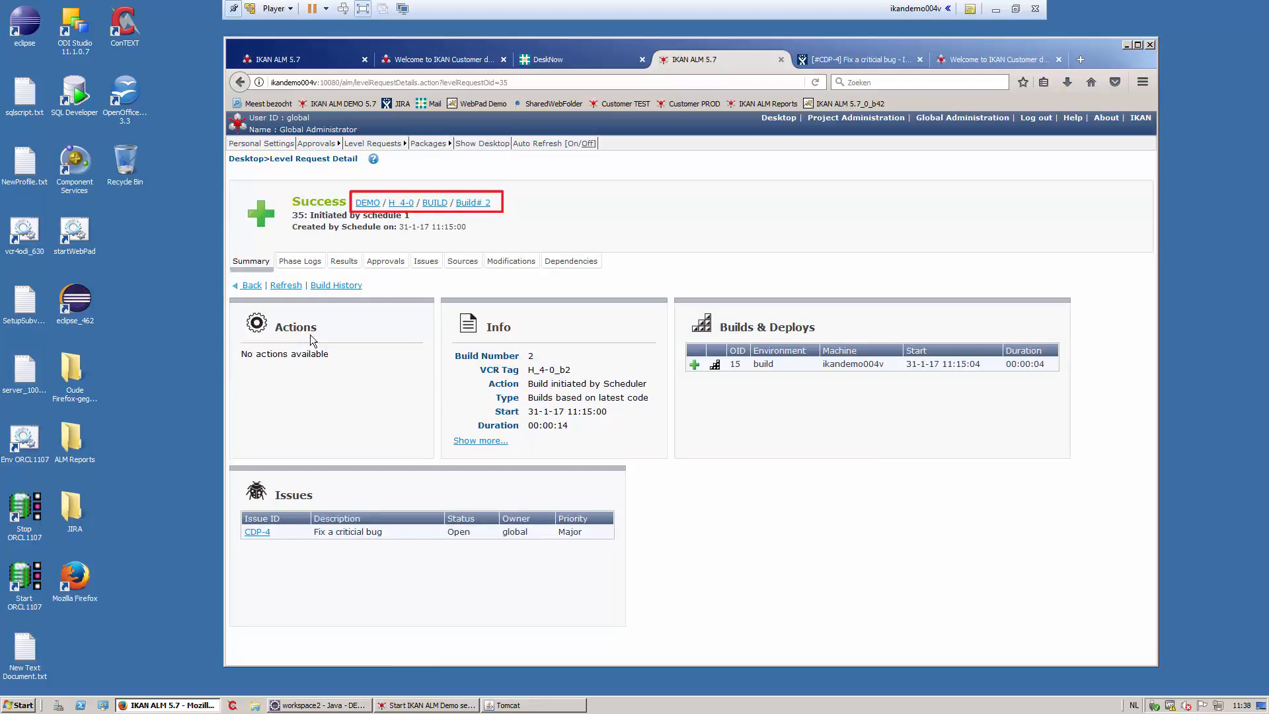
click(409, 207)
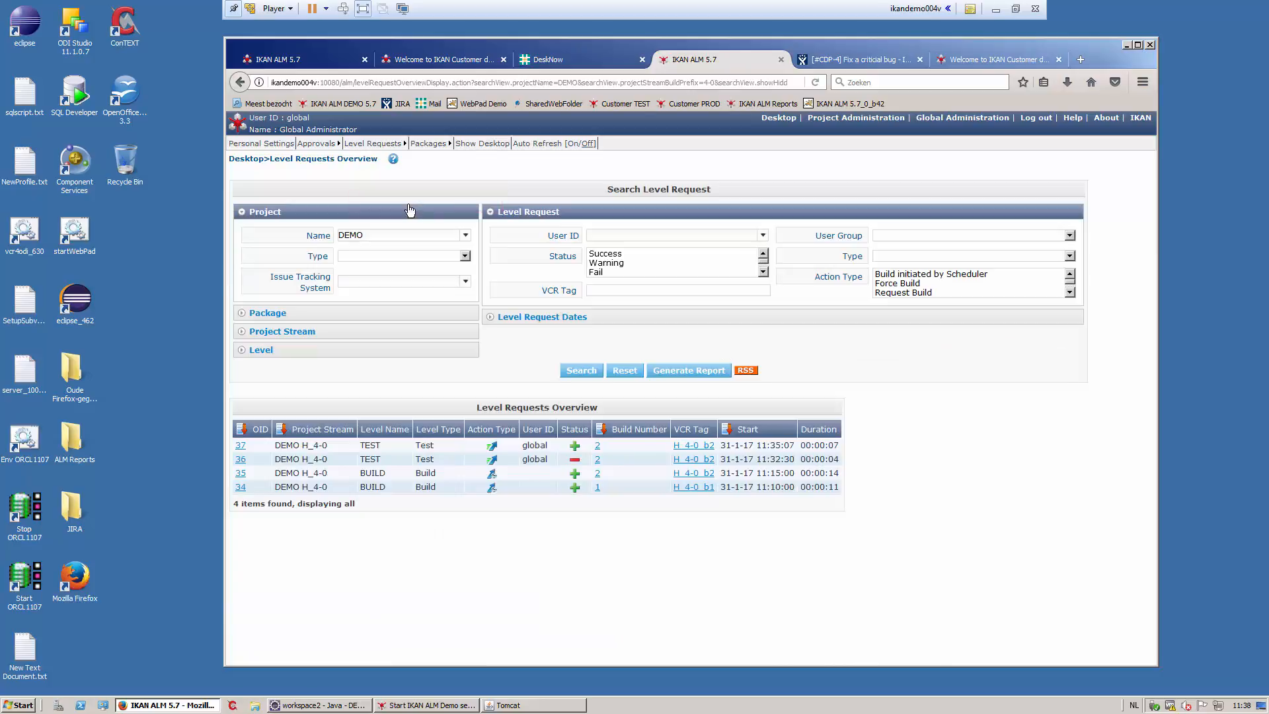